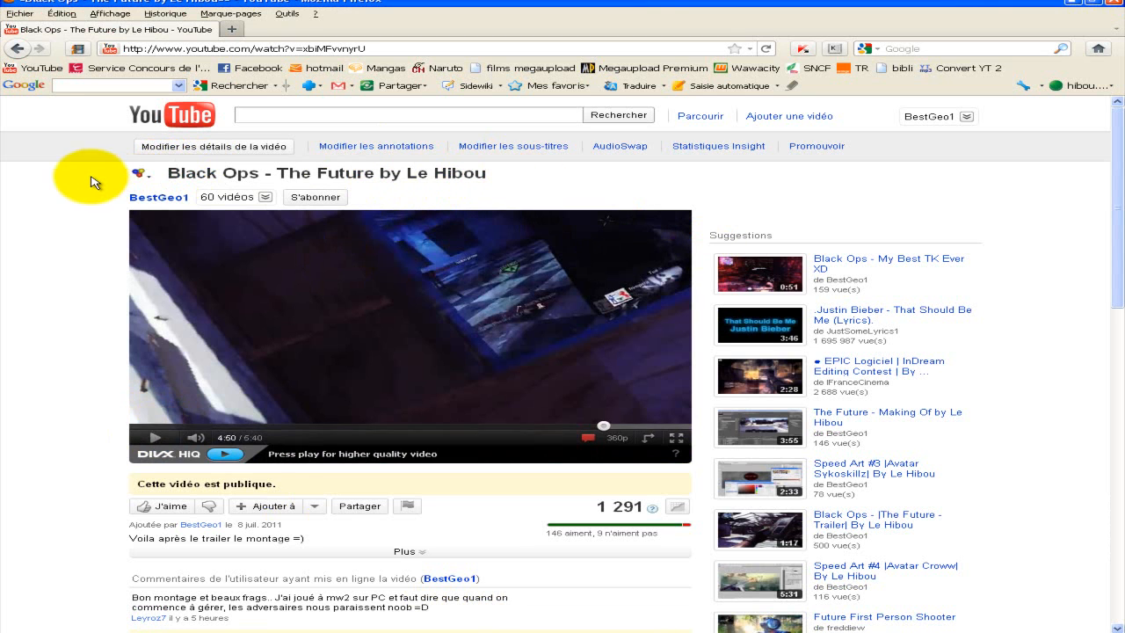
Play the Black Ops - The Future video in short stretches from 4:50 to examine the reference effect.
click(156, 437)
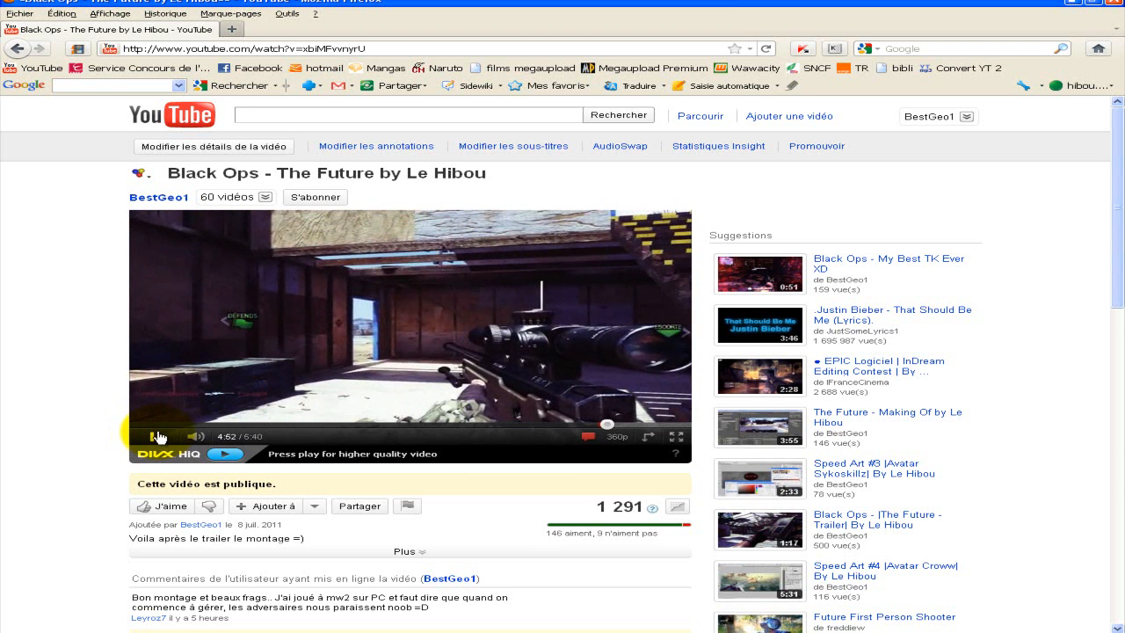
click(156, 437)
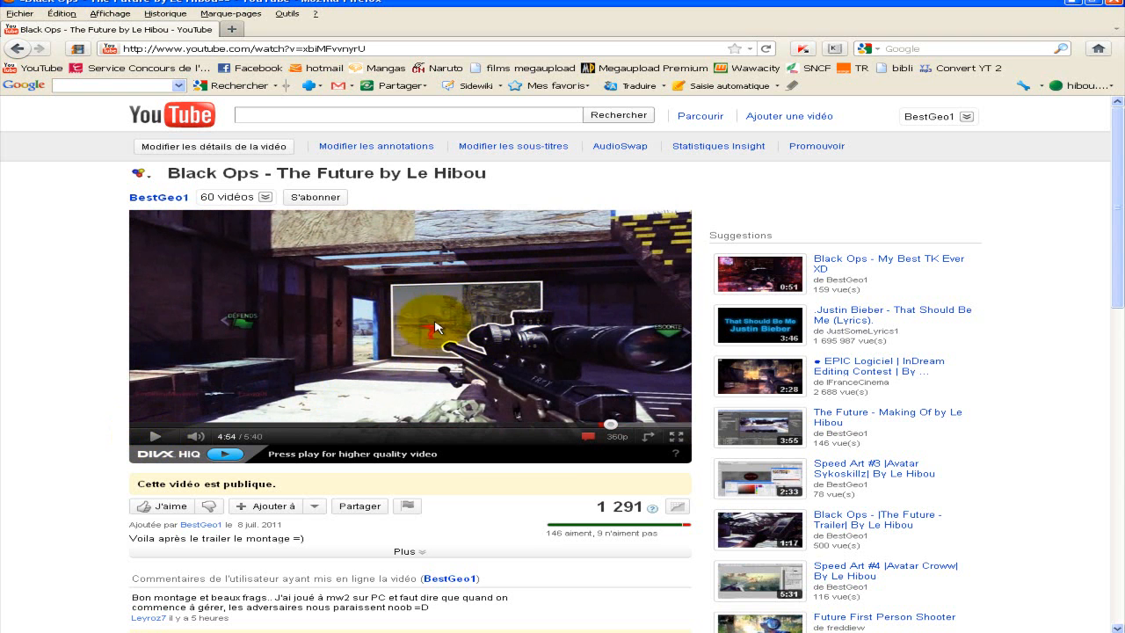
click(156, 438)
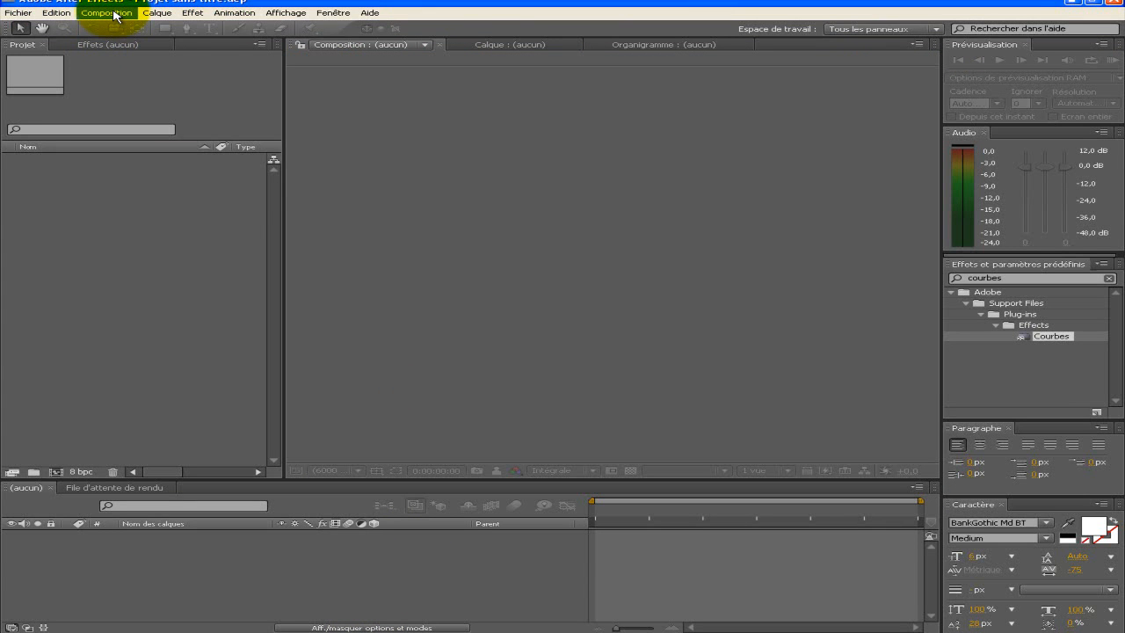
Switch to Adobe After Effects and create a 1280 × 720 px, 30 fps composition named "effet wh" lasting 30 seconds.
click(115, 14)
click(140, 26)
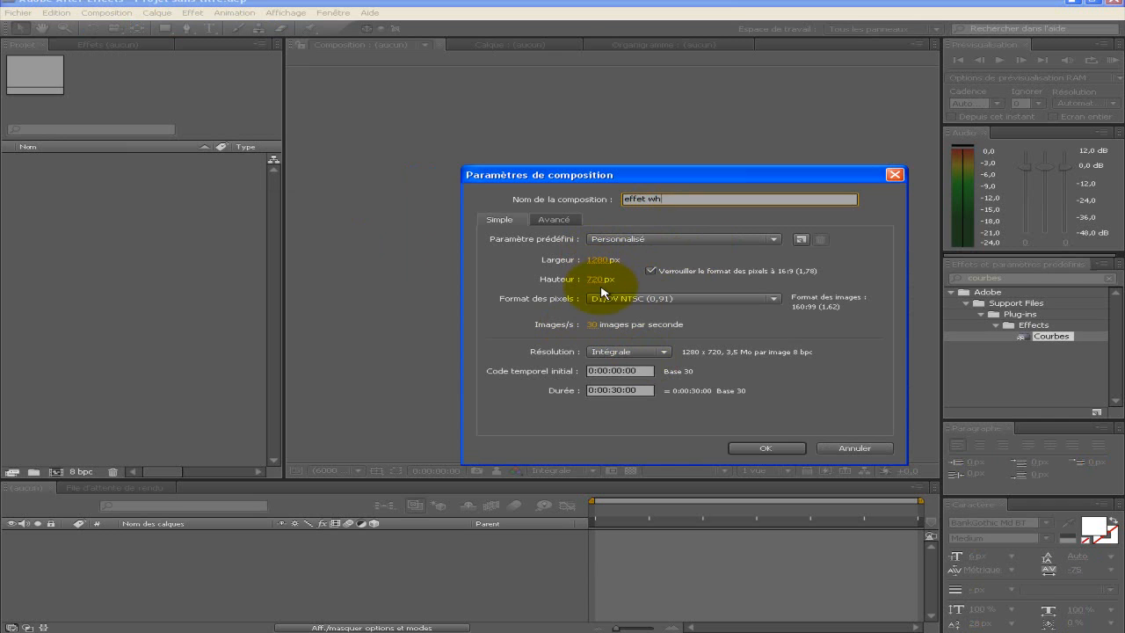
click(790, 449)
Import the "travers 4" video file from the travers folder and add it to the effet wh timeline.
right_click(81, 189)
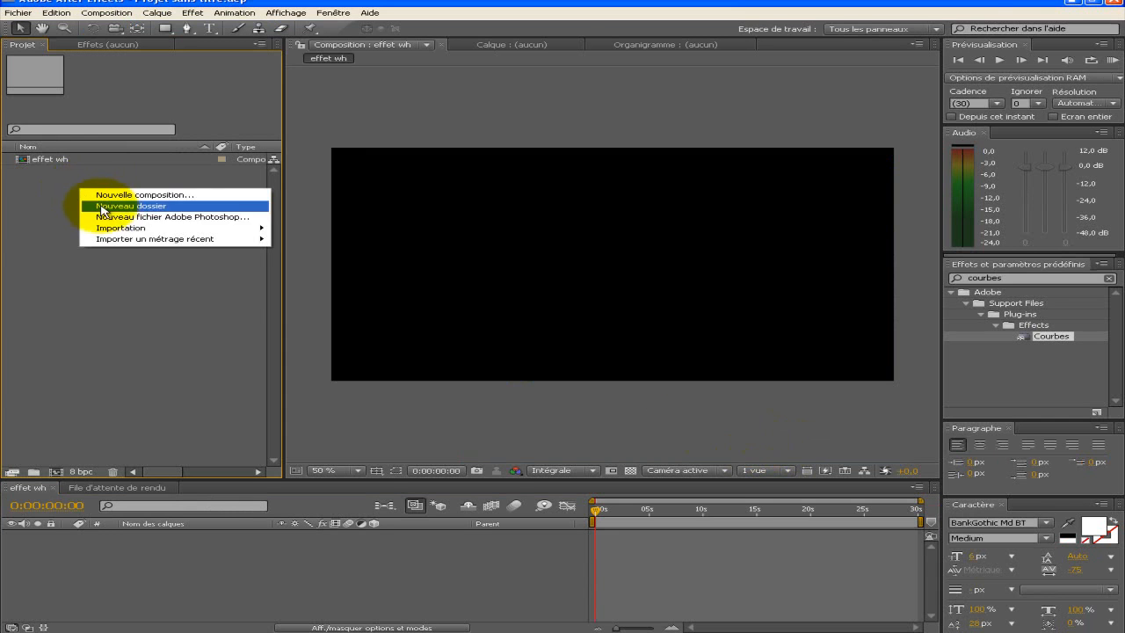
mouse_move(214, 232)
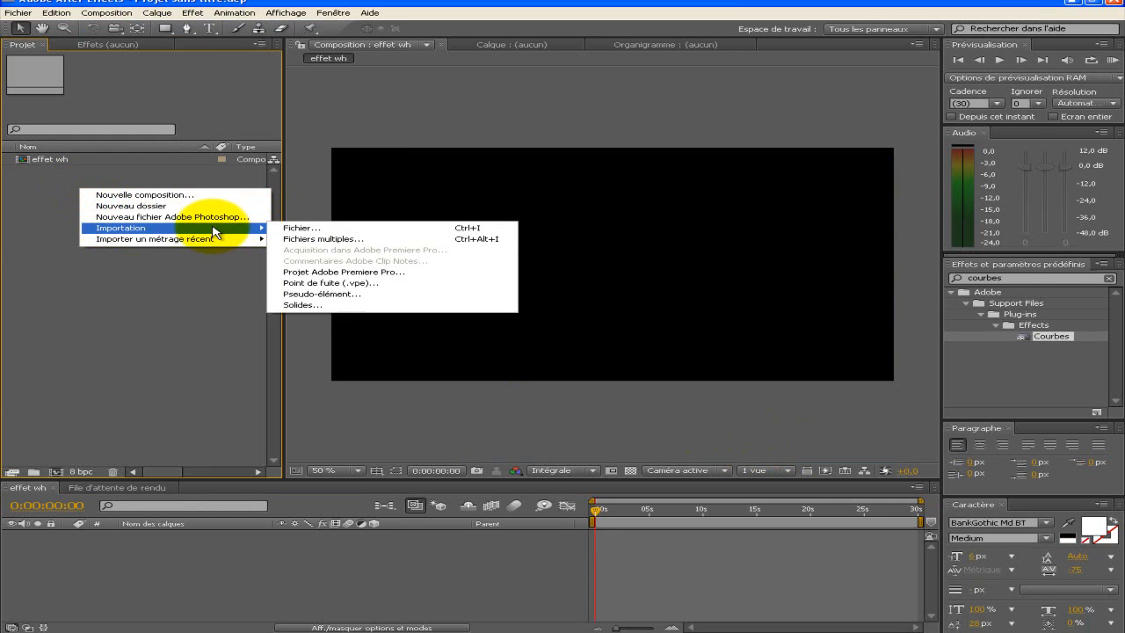
click(294, 228)
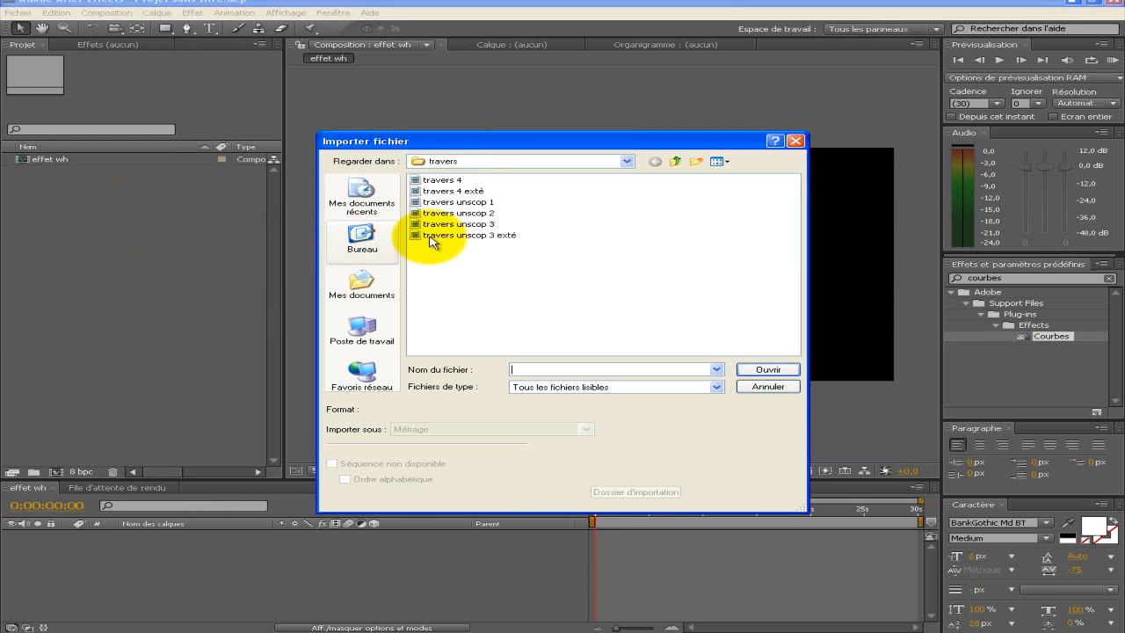
click(431, 180)
click(751, 371)
drag(76, 171, 580, 524)
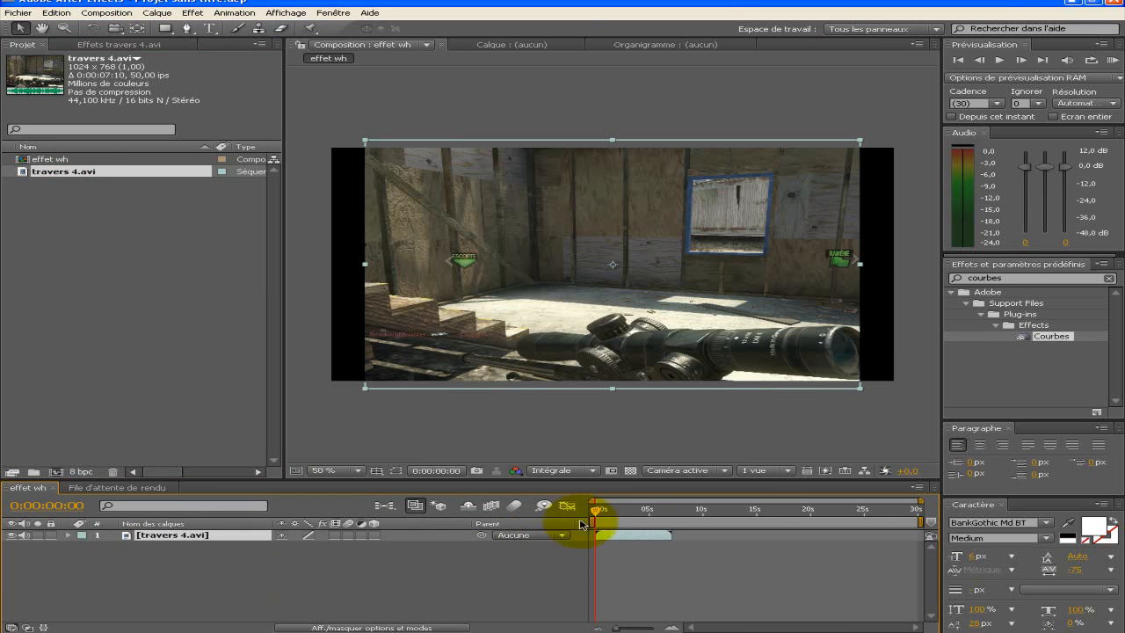
Stretch the travers 4.avi clip to the full composition width and reduce its height slightly to fit the frame.
drag(860, 264, 896, 263)
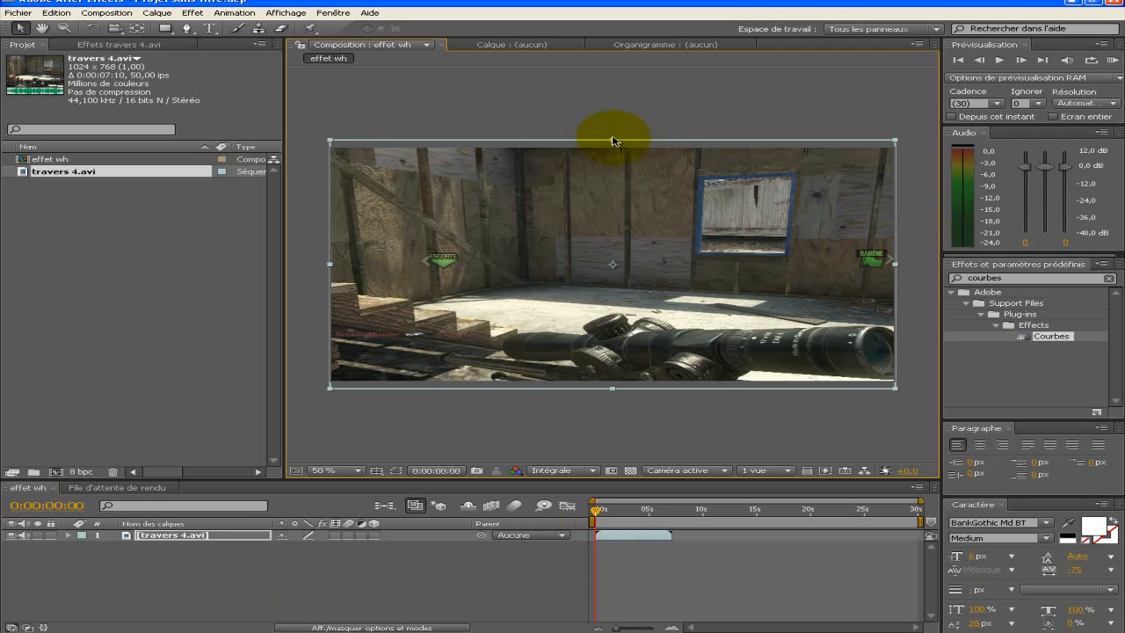
drag(613, 143, 614, 145)
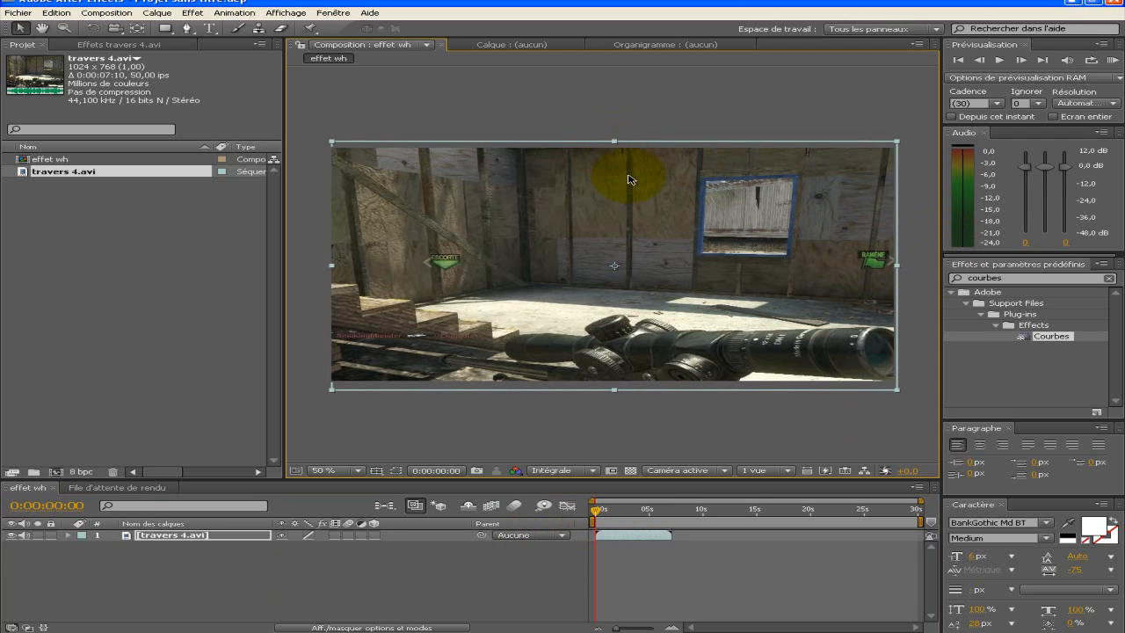
key(ctrl+z)
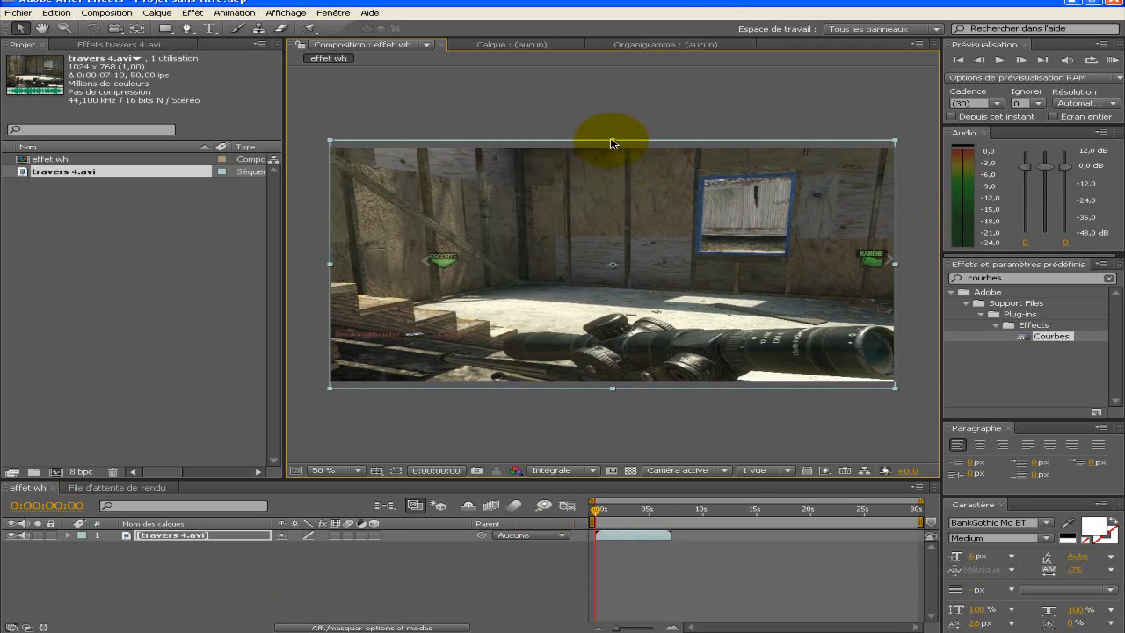
drag(612, 143, 614, 146)
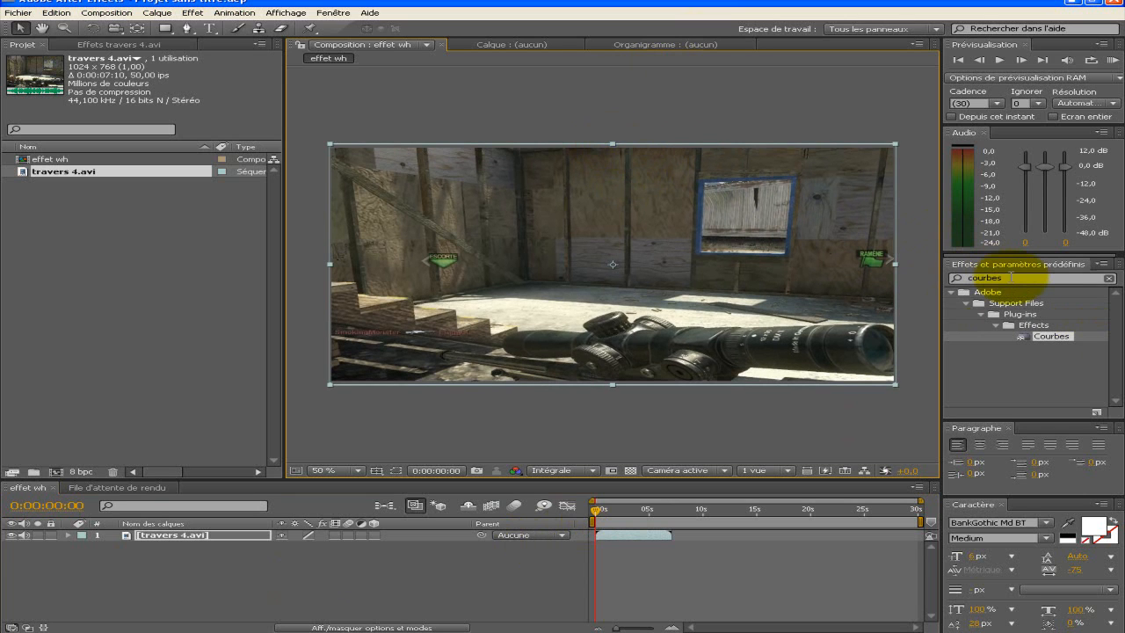
Apply the Courbes effect to the clip and shape the RVB curve into an S with raised highlights and lowered shadows.
click(1053, 335)
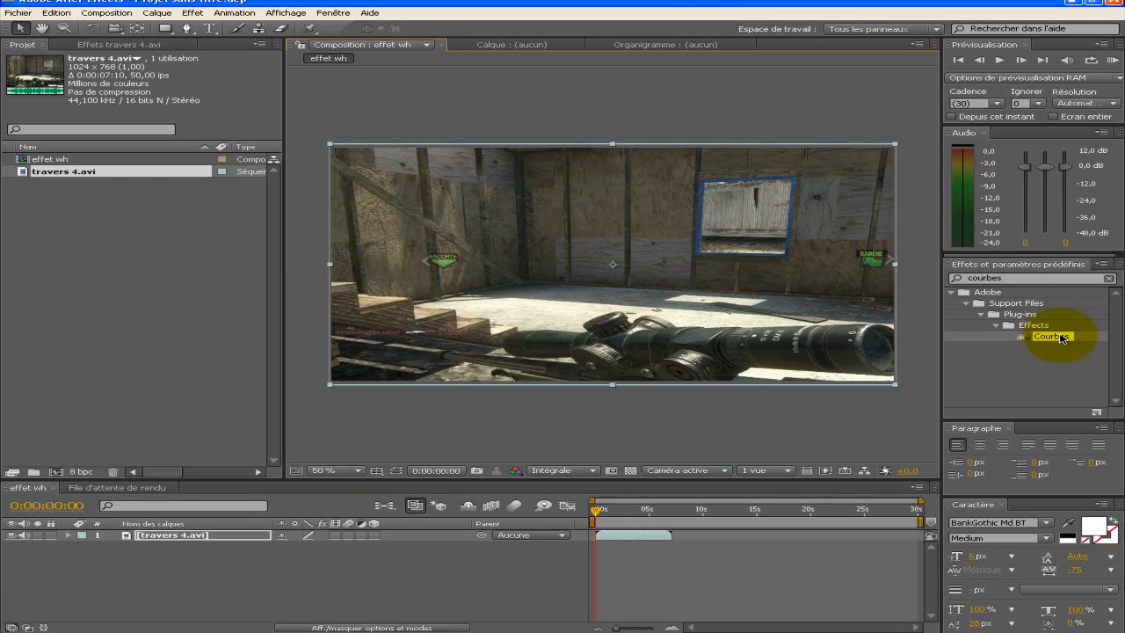
double_click(1055, 337)
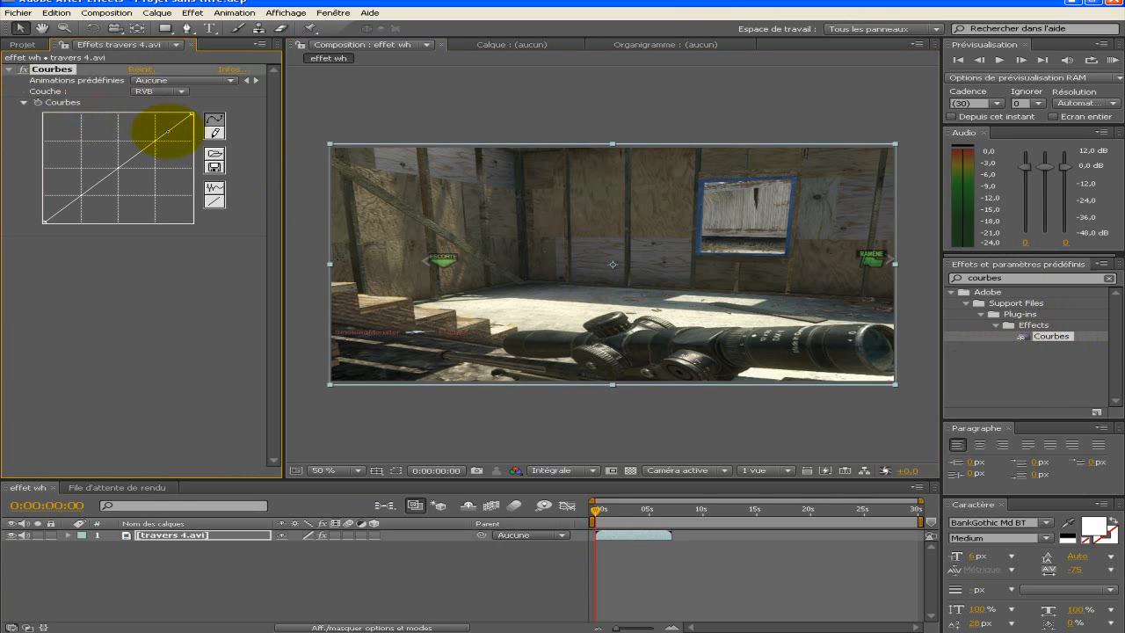
click(157, 128)
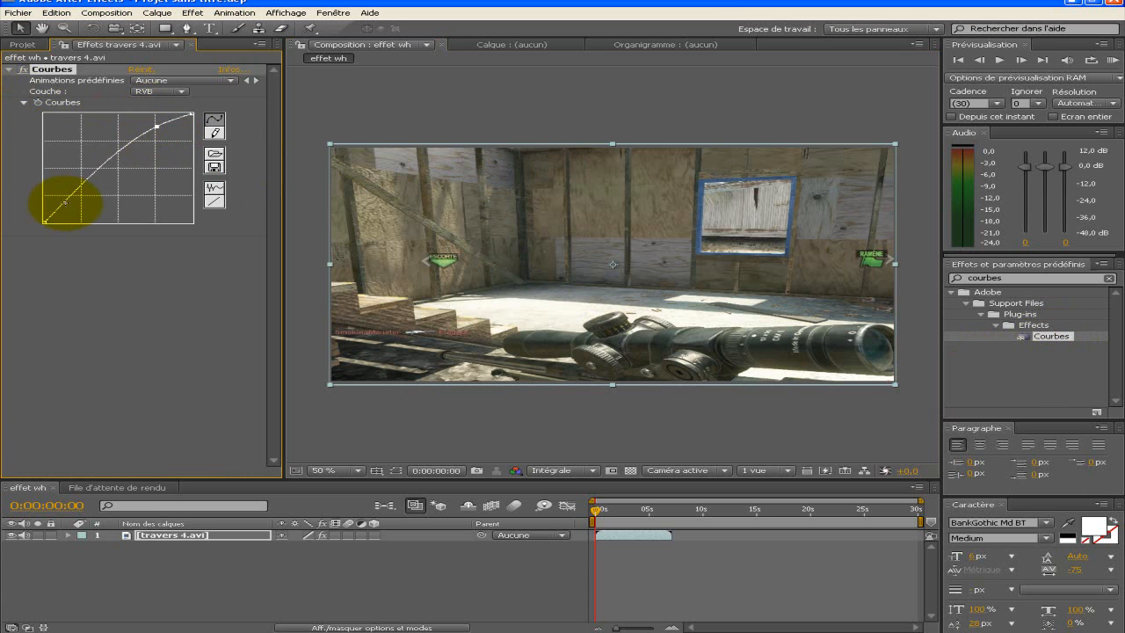
drag(64, 204, 84, 212)
Raise the upper part of the Bleu channel's curve in the Courbes effect.
click(181, 91)
click(159, 132)
mouse_move(162, 142)
mouse_down()
mouse_move(136, 131)
mouse_move(152, 123)
mouse_up()
Shape the Vert channel's curve into a gentle S with slightly raised highlights and lowered shadows.
click(180, 92)
click(161, 80)
drag(155, 134, 155, 132)
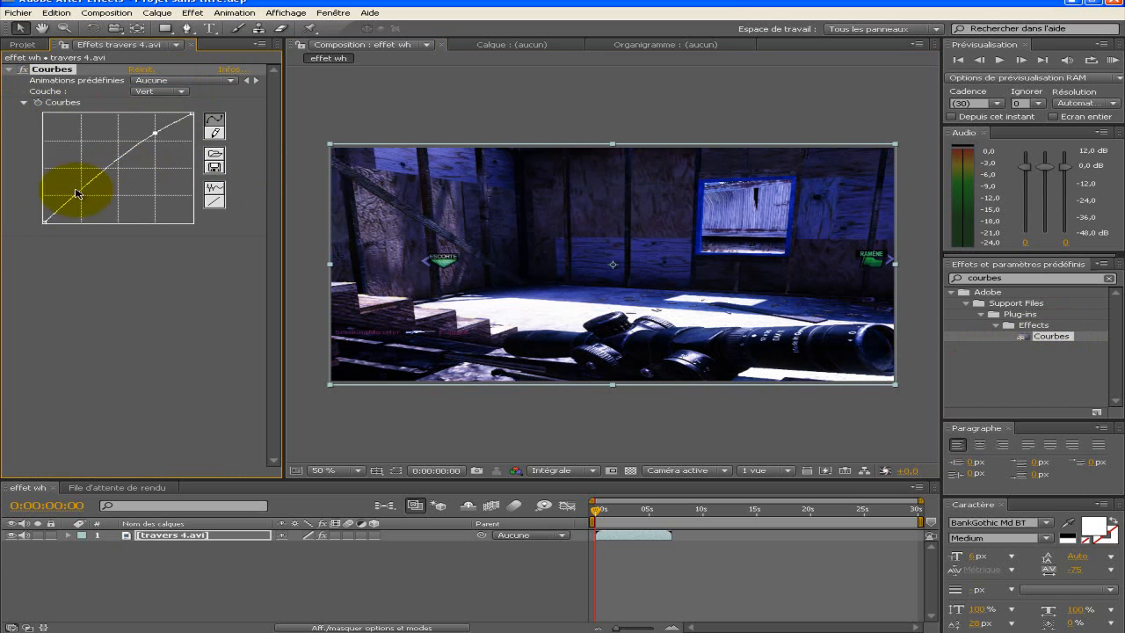
drag(81, 190, 88, 201)
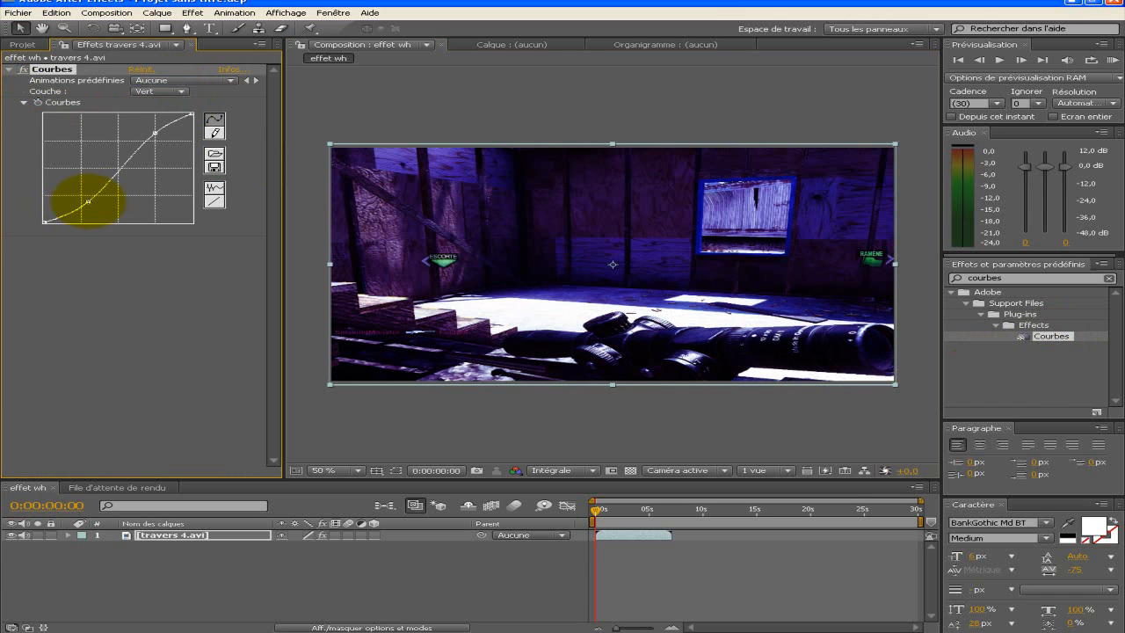
Return to the RVB curve and raise its shadow point slightly.
click(180, 91)
click(157, 68)
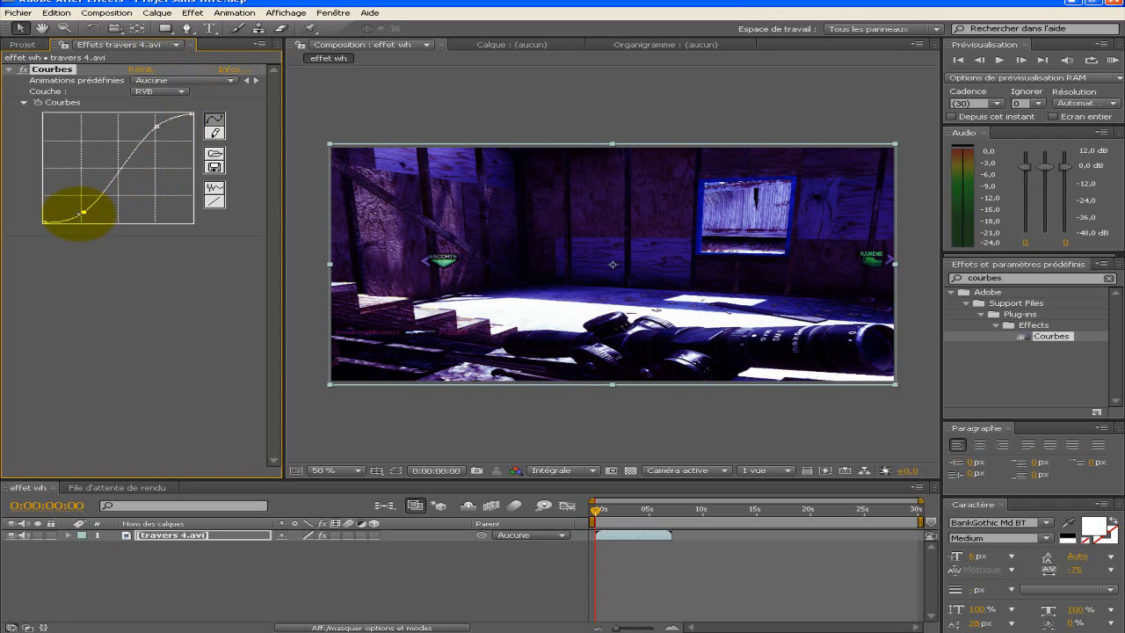
drag(83, 212, 80, 210)
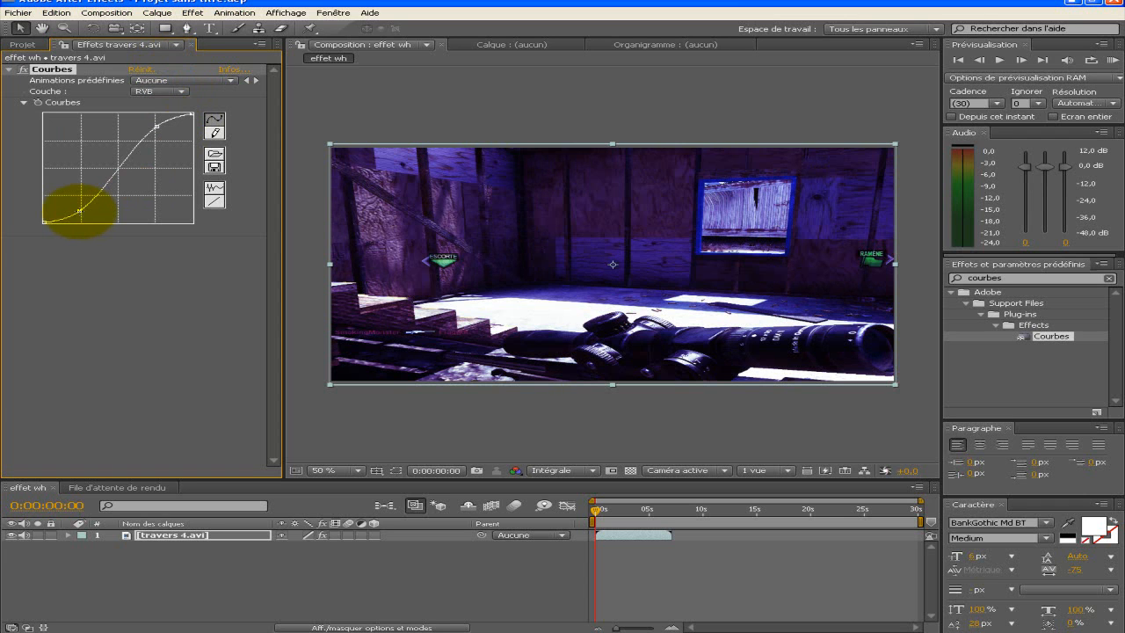
Compare the clip at 0:00:01:20 with the Courbes effect disabled and enabled, leaving the effect on.
drag(919, 500, 729, 501)
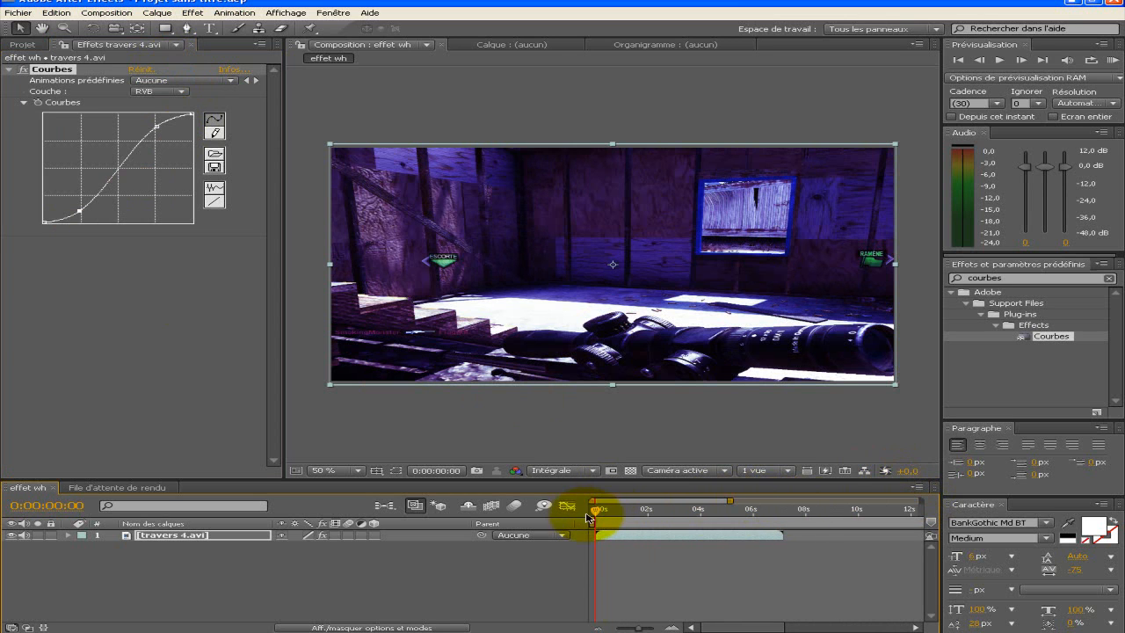
click(627, 509)
drag(627, 508, 639, 509)
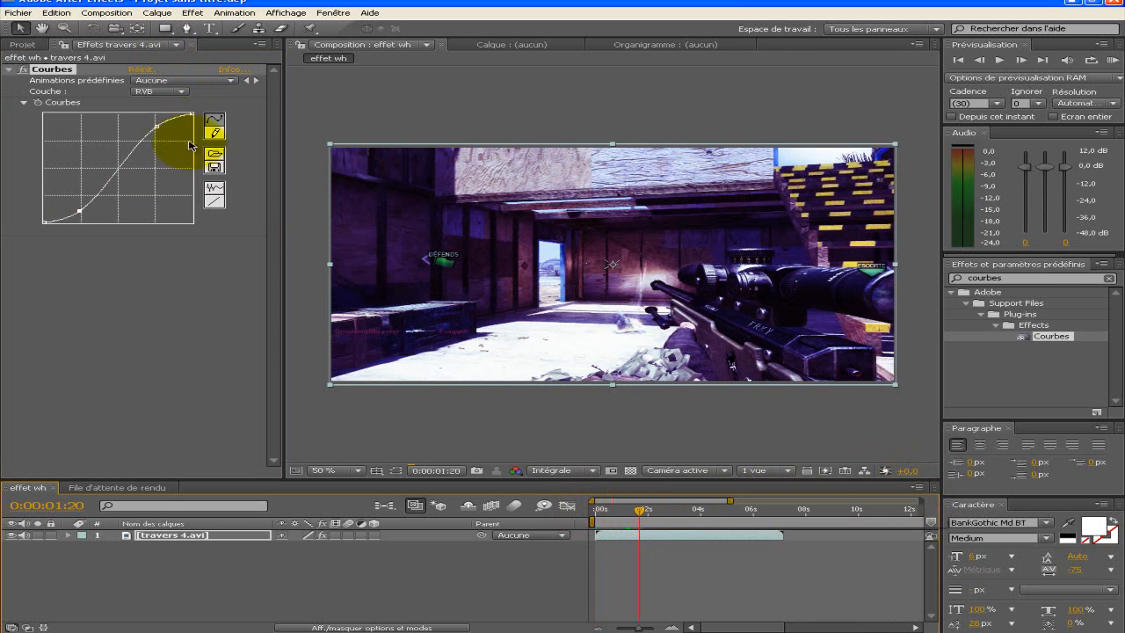
click(28, 70)
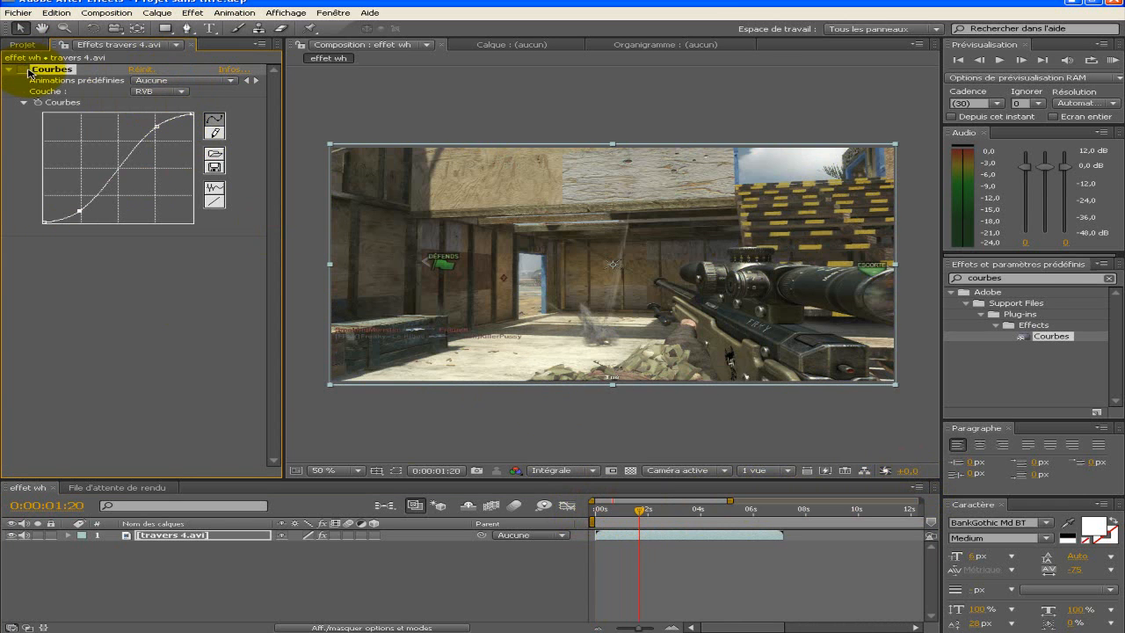
click(26, 70)
click(26, 70)
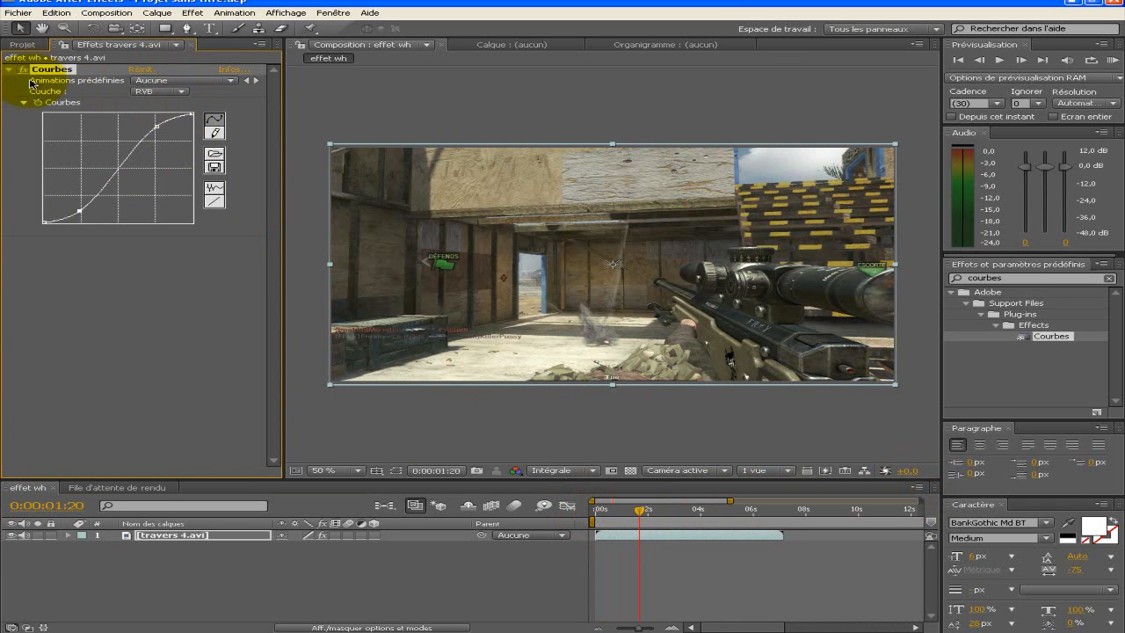
click(26, 71)
Split the travers 4.avi layer at 0:00:01:07 and place the second part beneath the first.
drag(637, 513, 628, 510)
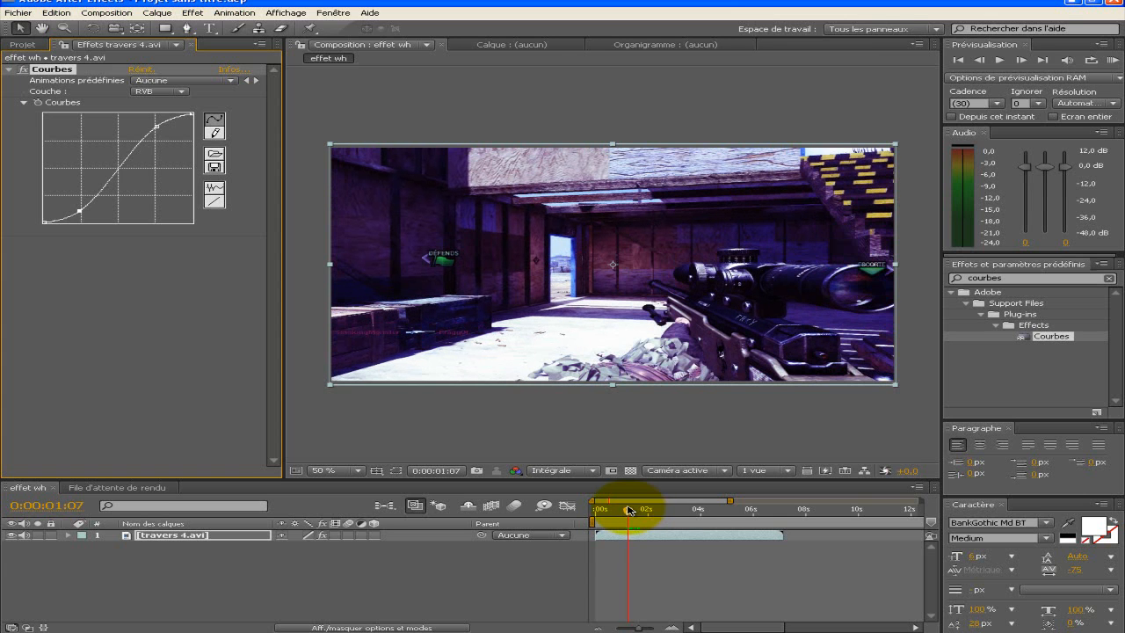
click(687, 538)
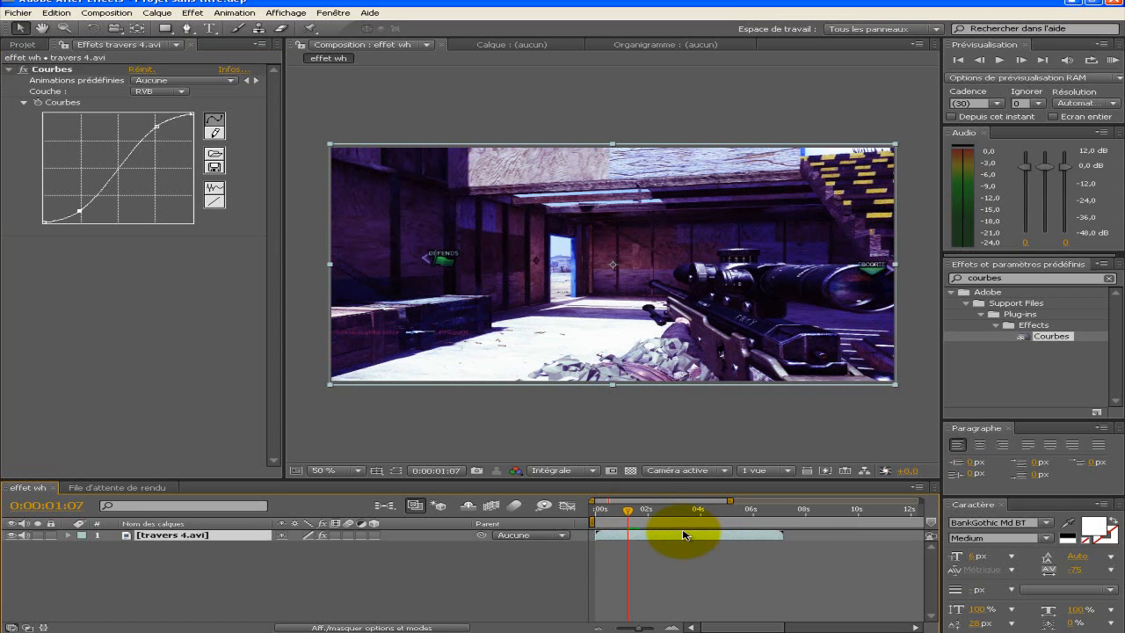
key(ctrl+d)
drag(211, 535, 197, 554)
click(56, 12)
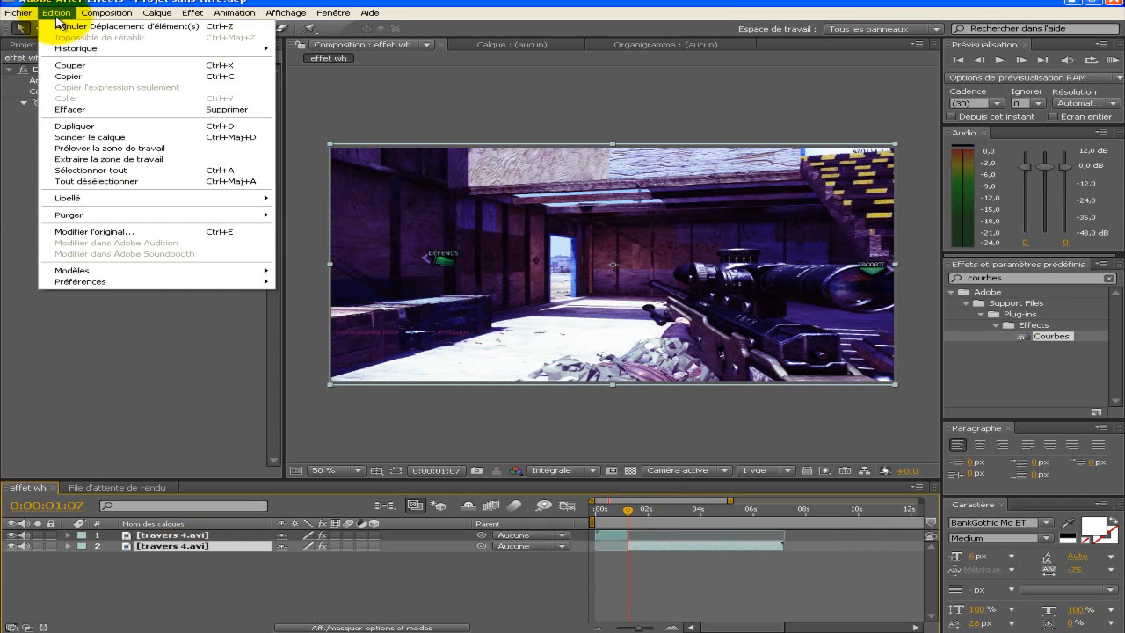
click(114, 331)
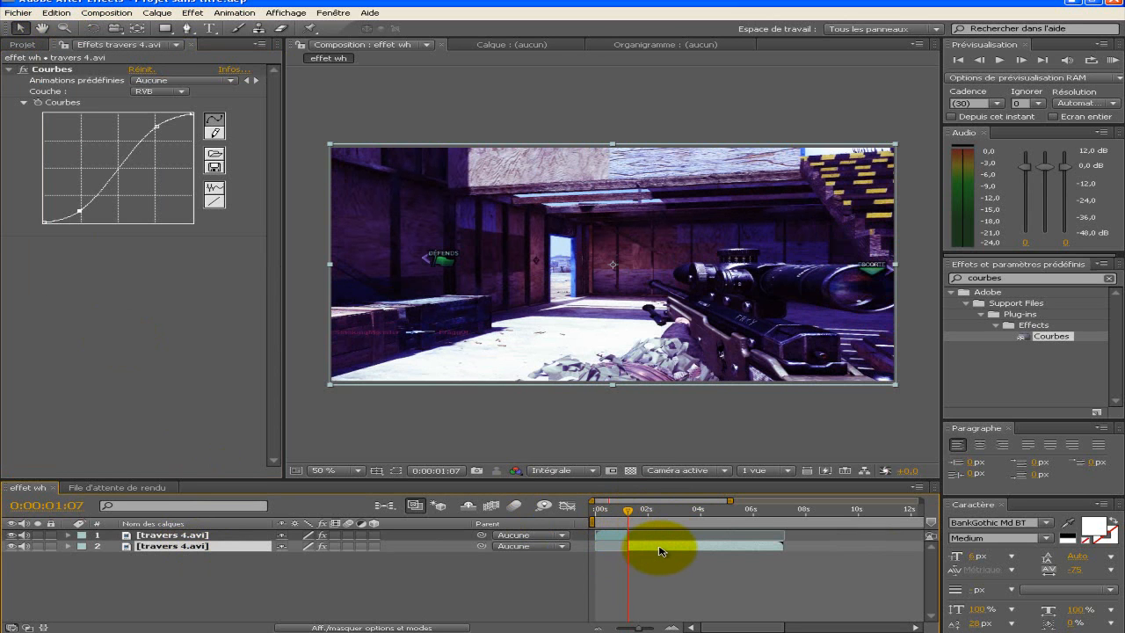
Duplicate the second part of the clip and freeze the frame of the upper copy at 0:00:01:07.
key(ctrl+d)
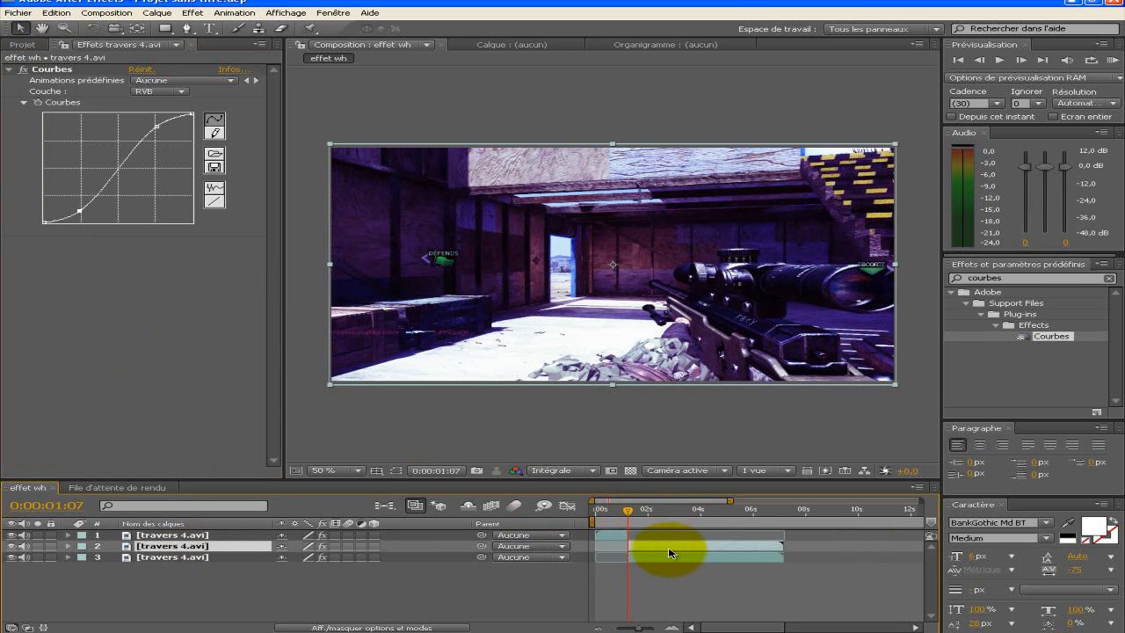
right_click(668, 549)
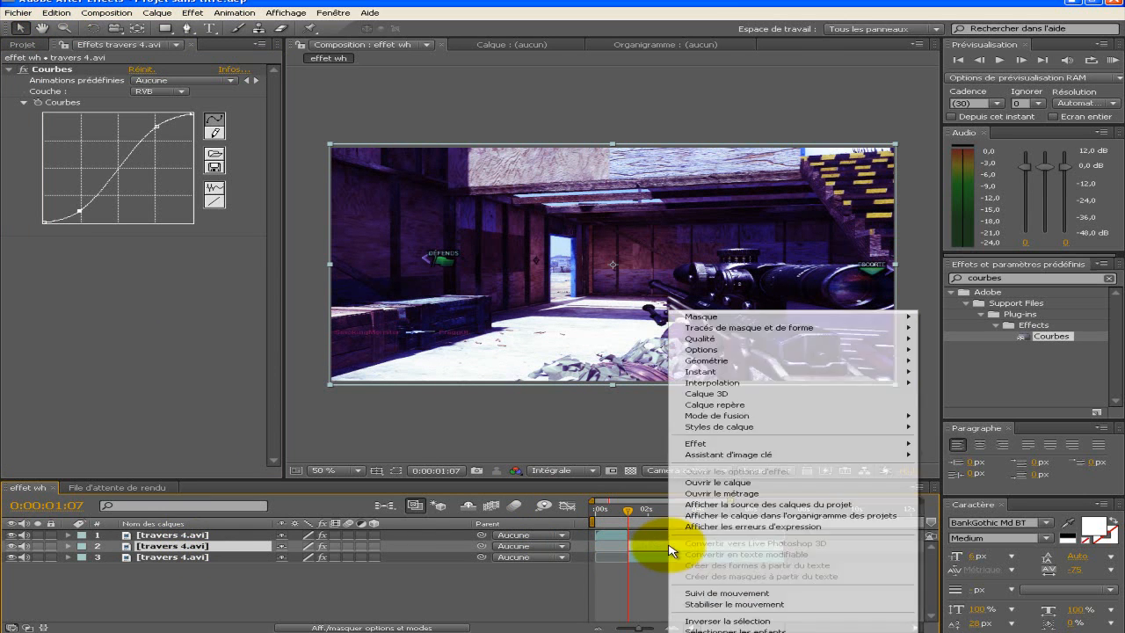
mouse_move(798, 371)
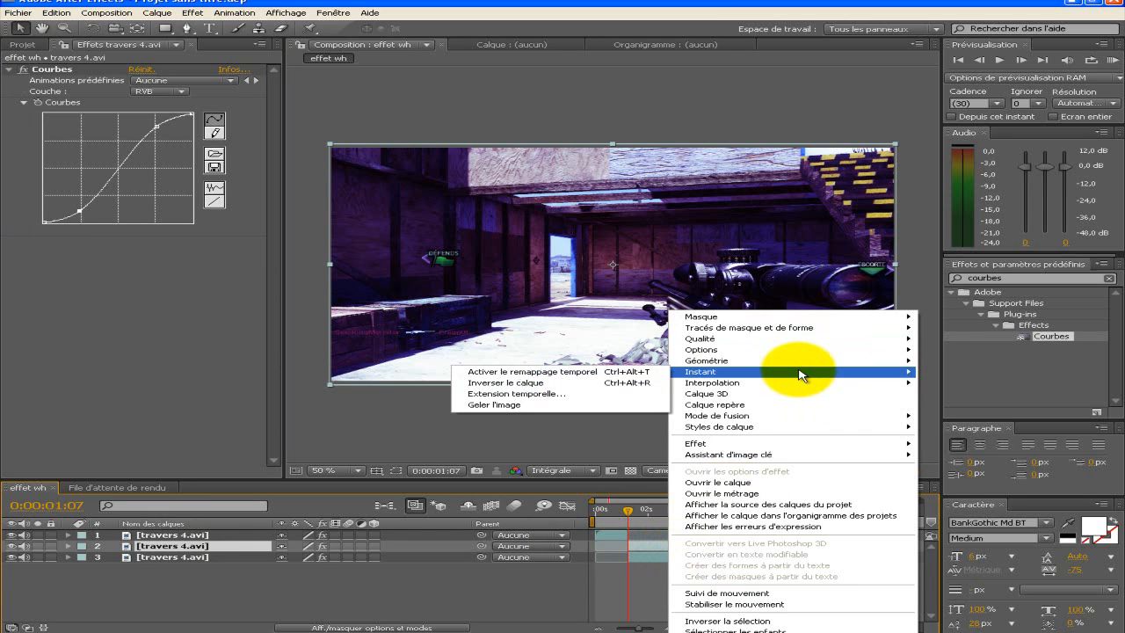
click(572, 406)
Move the bottom travers 4.avi layer later so it starts where the frozen layer ends, around 0:00:07:06.
click(718, 573)
drag(718, 573, 870, 571)
drag(629, 514, 783, 514)
key(space)
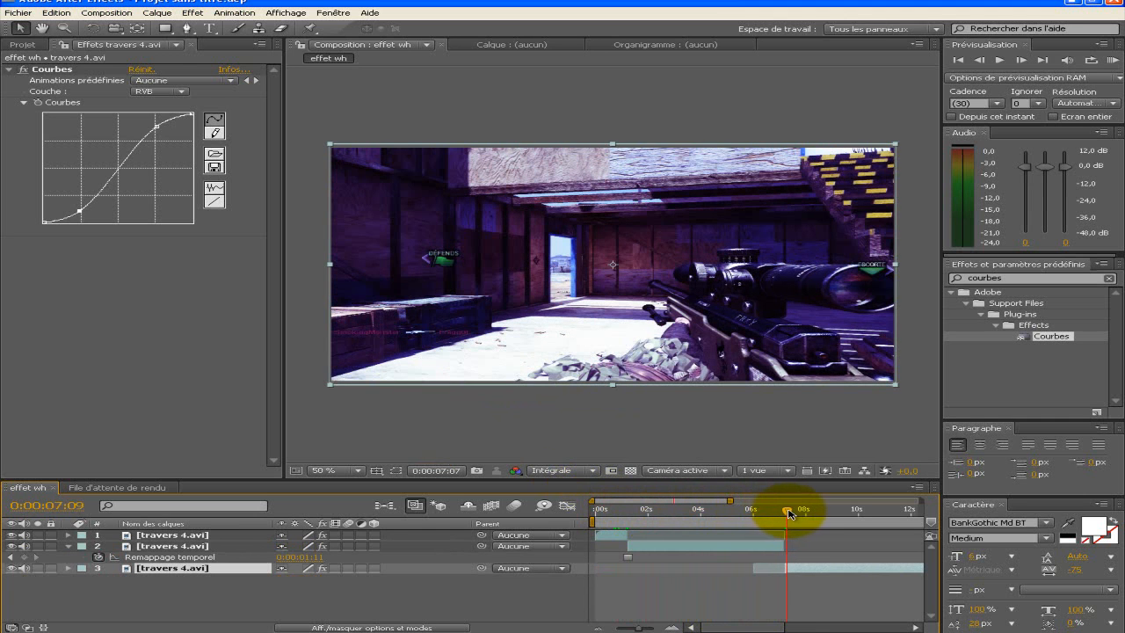
drag(785, 511, 785, 511)
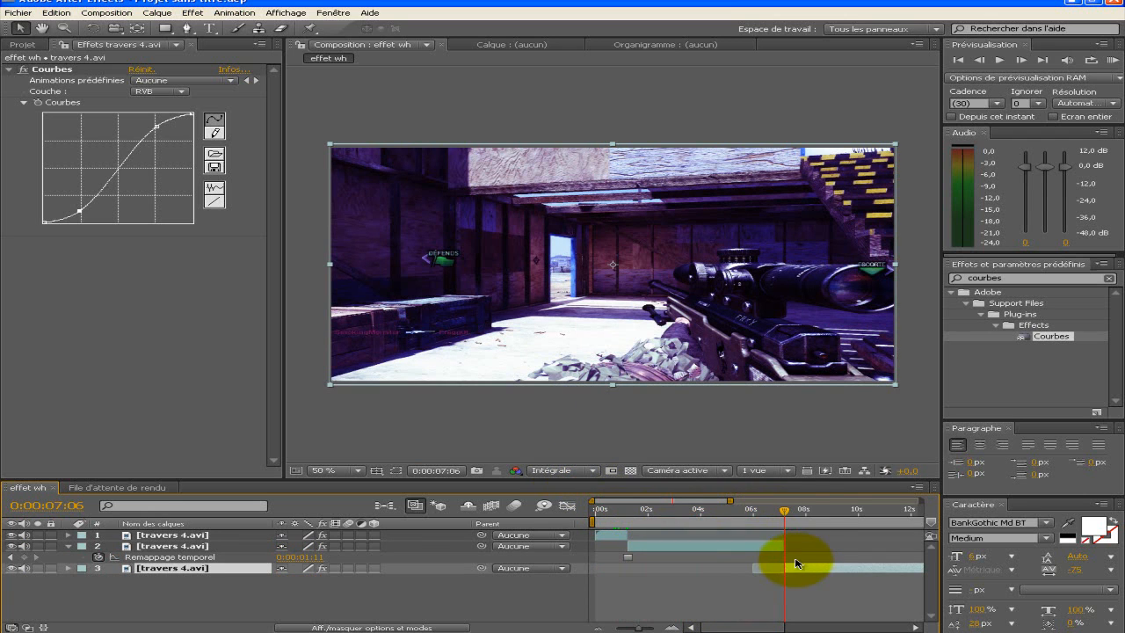
Try shortening the end of the frozen layer, and bring it back to the start of the bottom layer.
drag(783, 546, 756, 548)
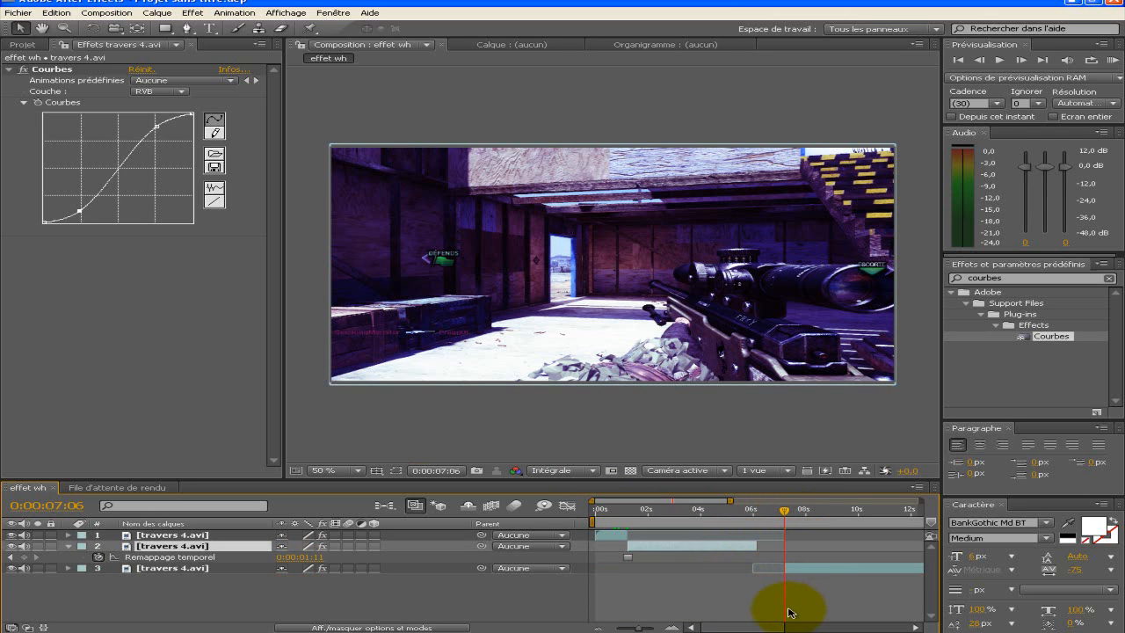
key(alt+])
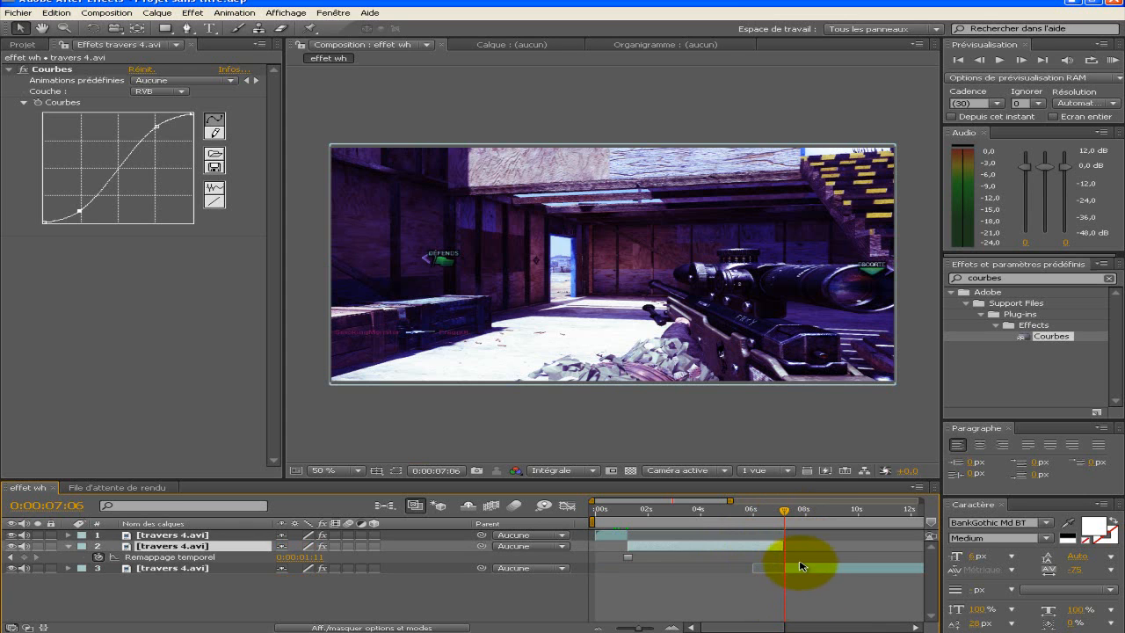
Create a white 1280 x 720 px solid named contour and place it beneath the frozen travers 4.avi layer.
drag(787, 512, 680, 513)
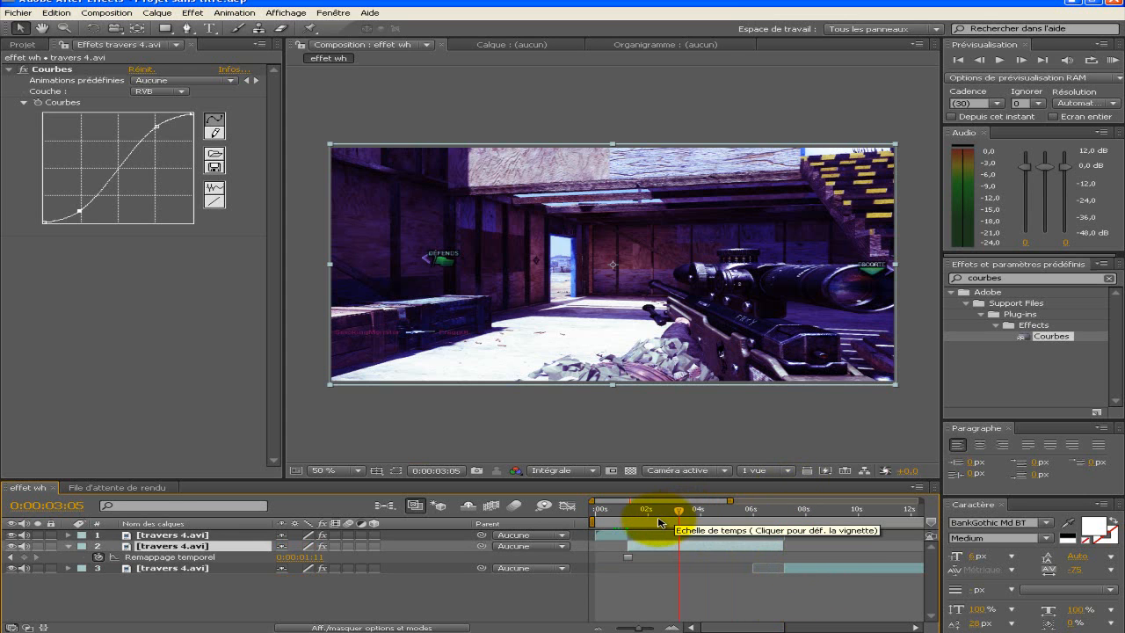
key(ctrl+y)
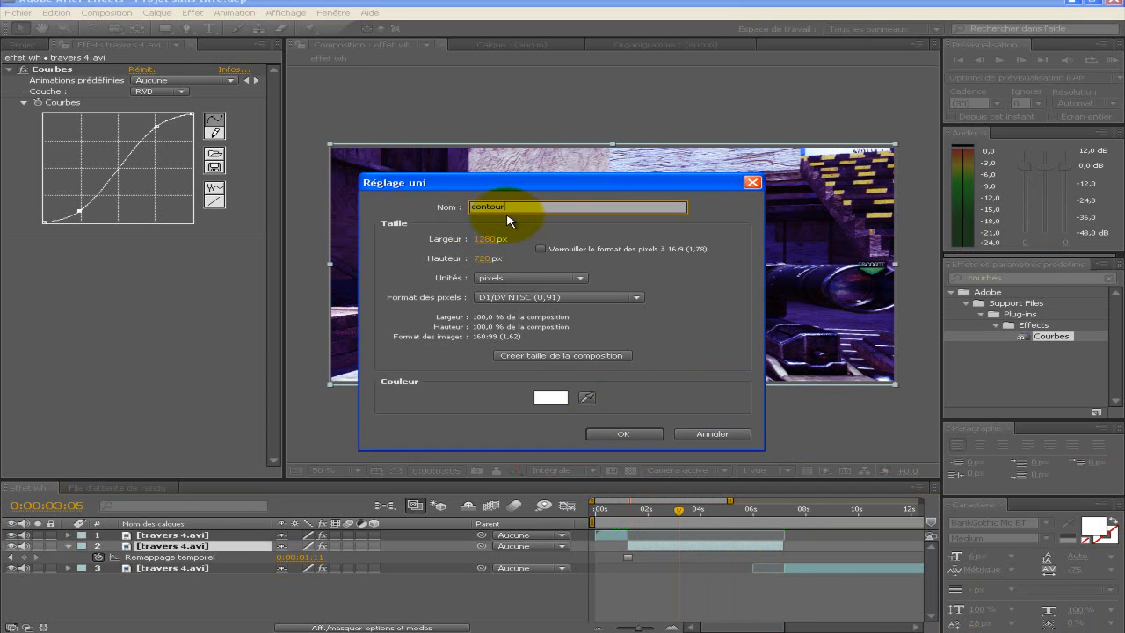
click(602, 434)
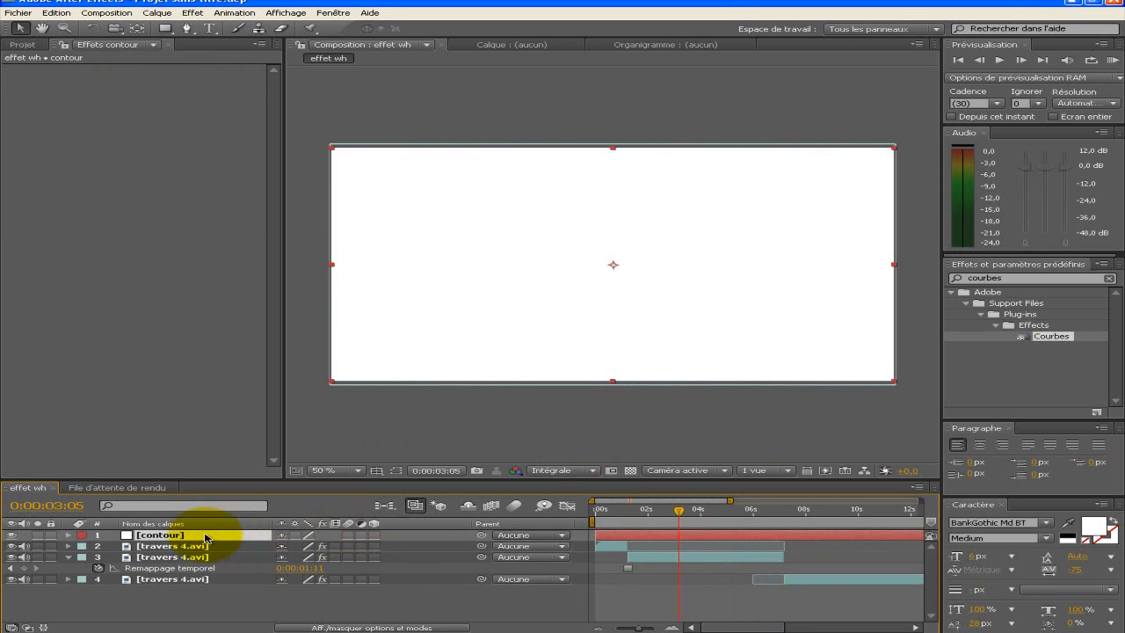
drag(197, 567, 198, 567)
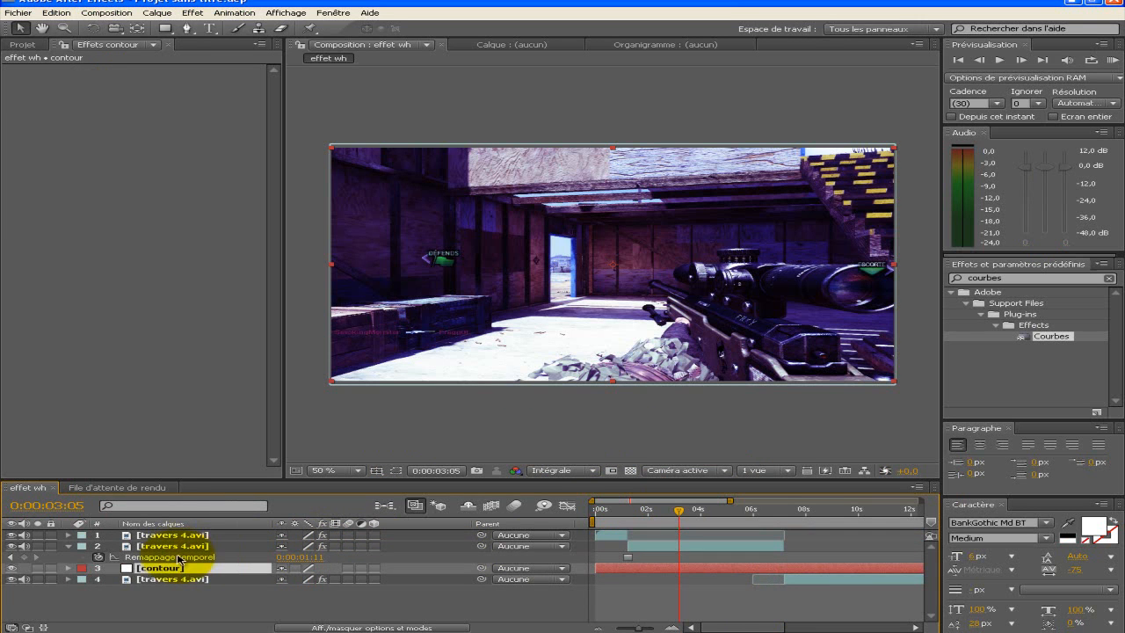
Rename the frozen travers 4.avi layer as freeze.
click(191, 549)
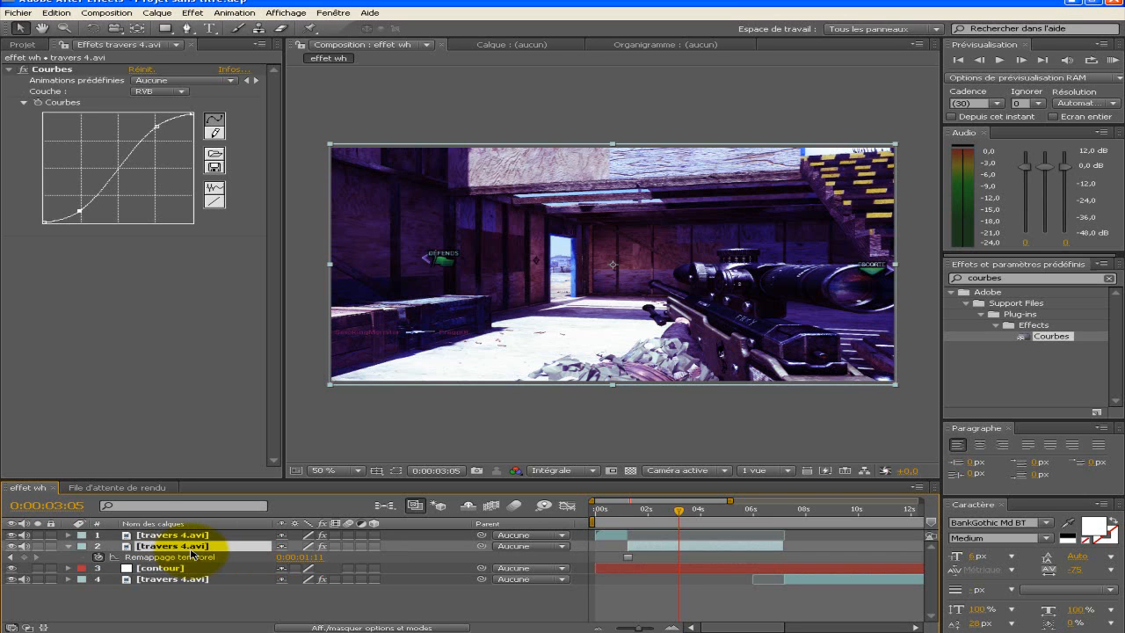
key(Return)
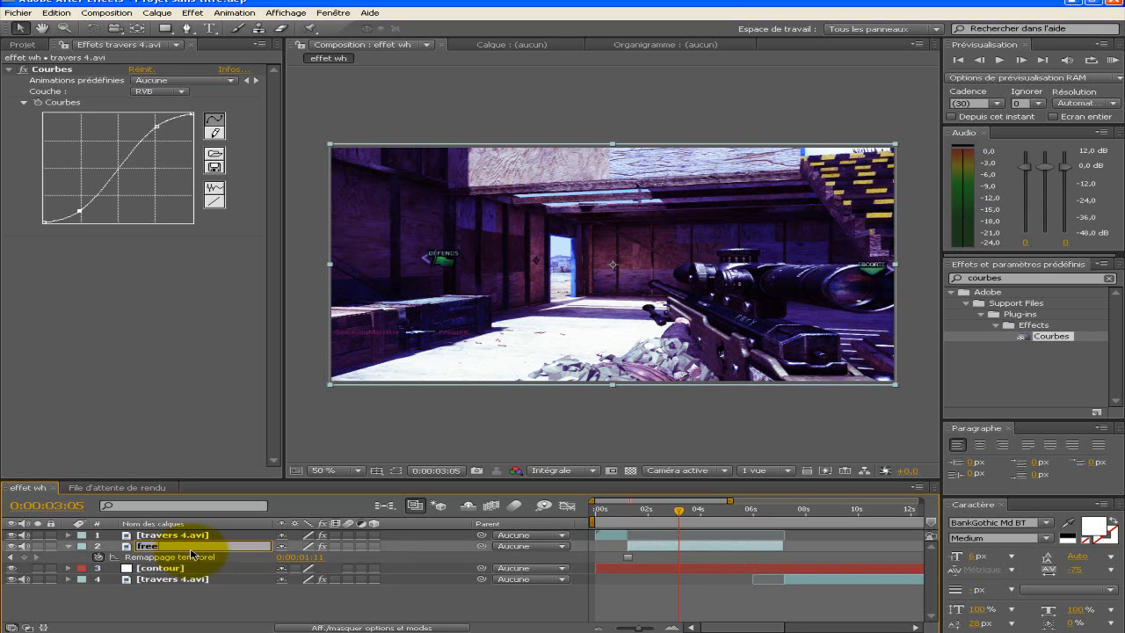
text(freeze)
key(Return)
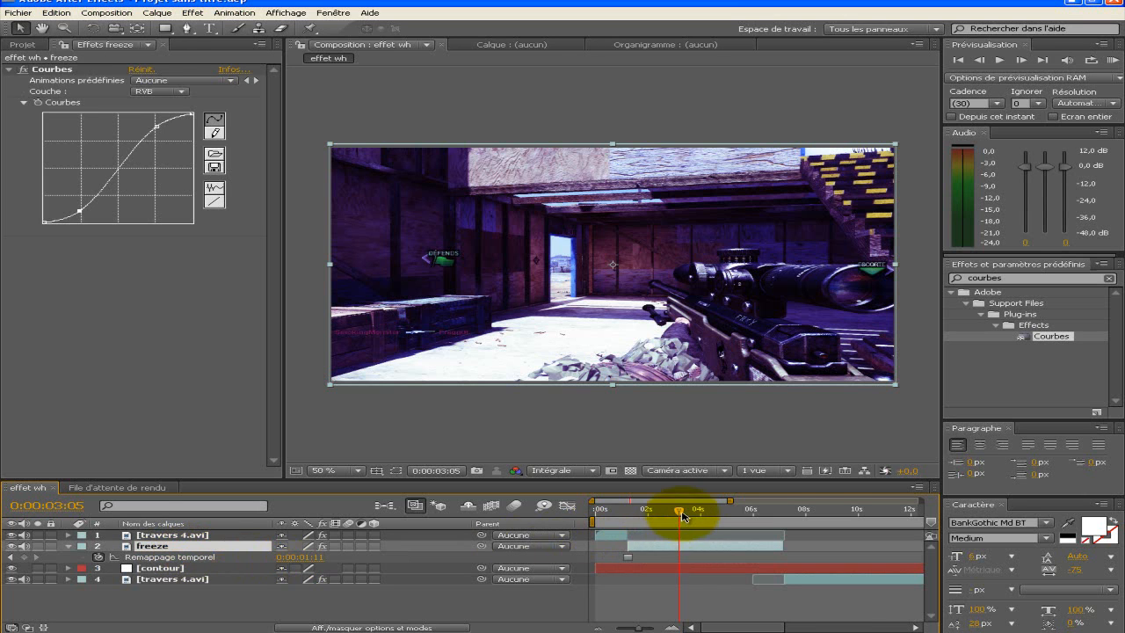
Split the contour layer at 0:00:01:07, where the freeze layer starts, and delete the earlier part.
click(663, 509)
drag(639, 511, 628, 511)
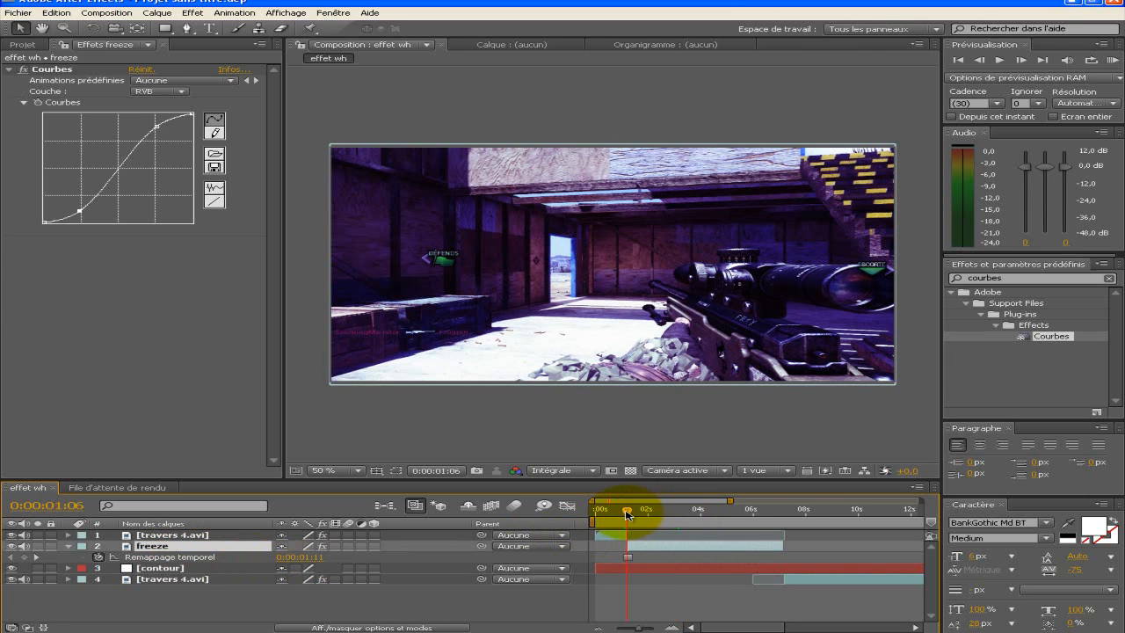
click(650, 569)
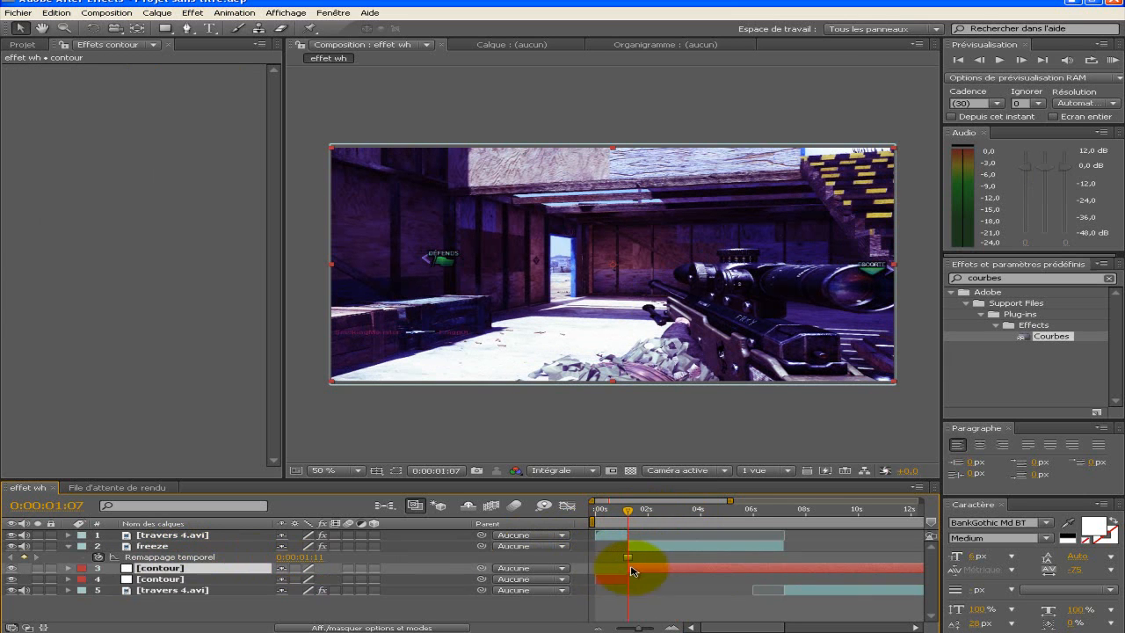
click(616, 577)
Split the contour layer at 0:00:07:05, where the freeze layer ends, and delete the later part.
click(795, 511)
drag(792, 511, 783, 513)
click(789, 568)
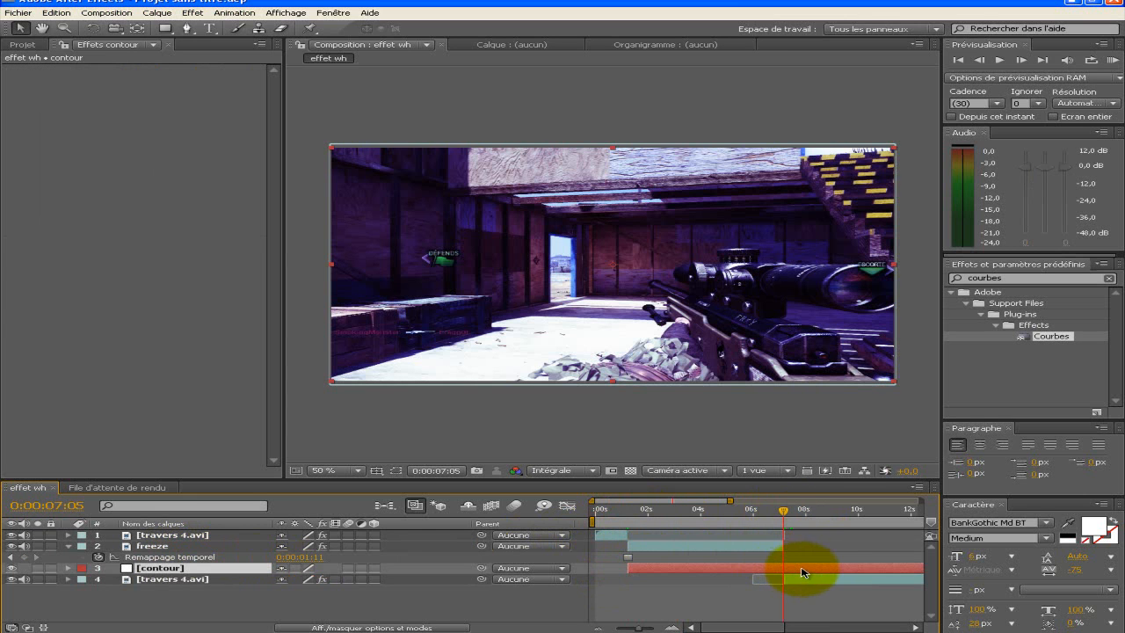
key(ctrl+shift+d)
key(Delete)
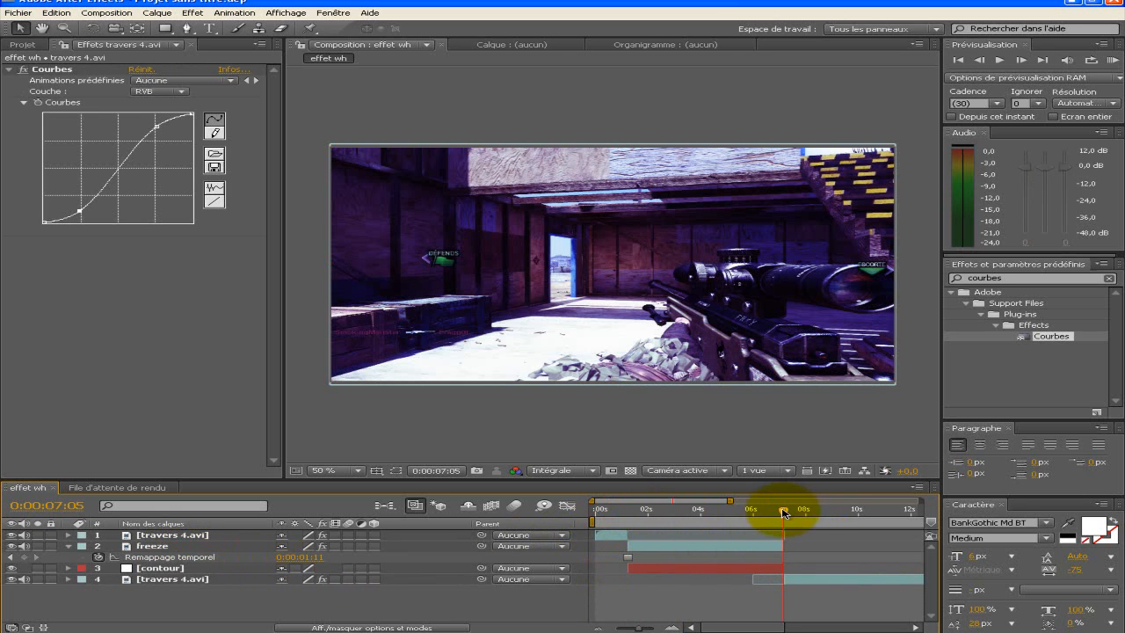
At 0:00:04:26, start a Pen mask on the contour layer with RotoBézier off, following the back wall's side and upper edges down to the scope.
drag(779, 512, 723, 512)
click(162, 568)
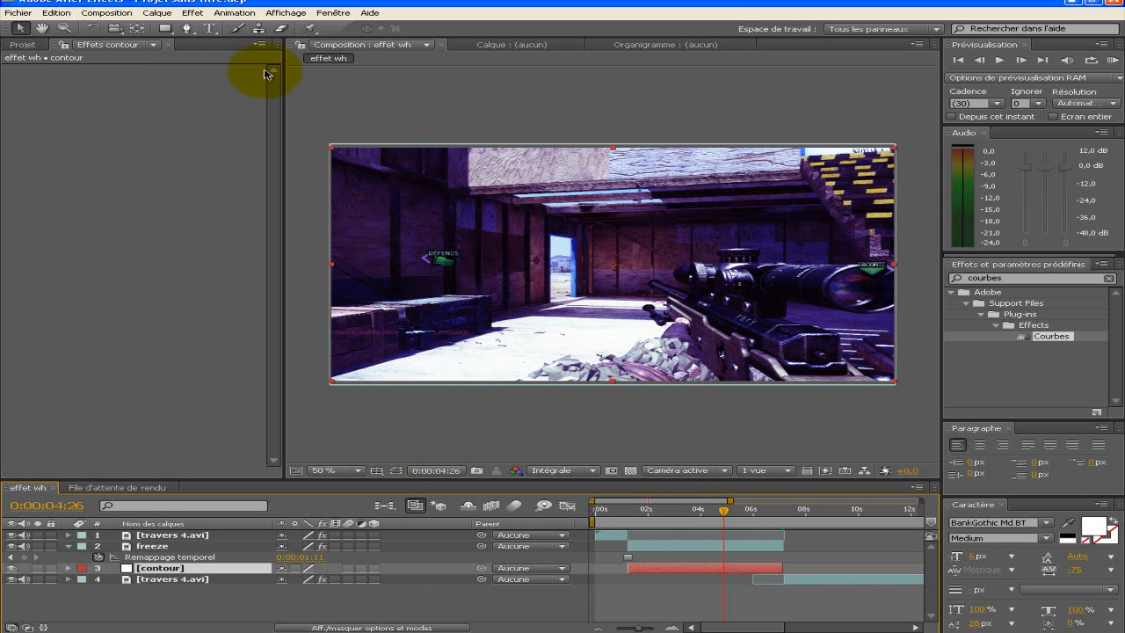
click(187, 29)
scroll(610, 283, up, 4)
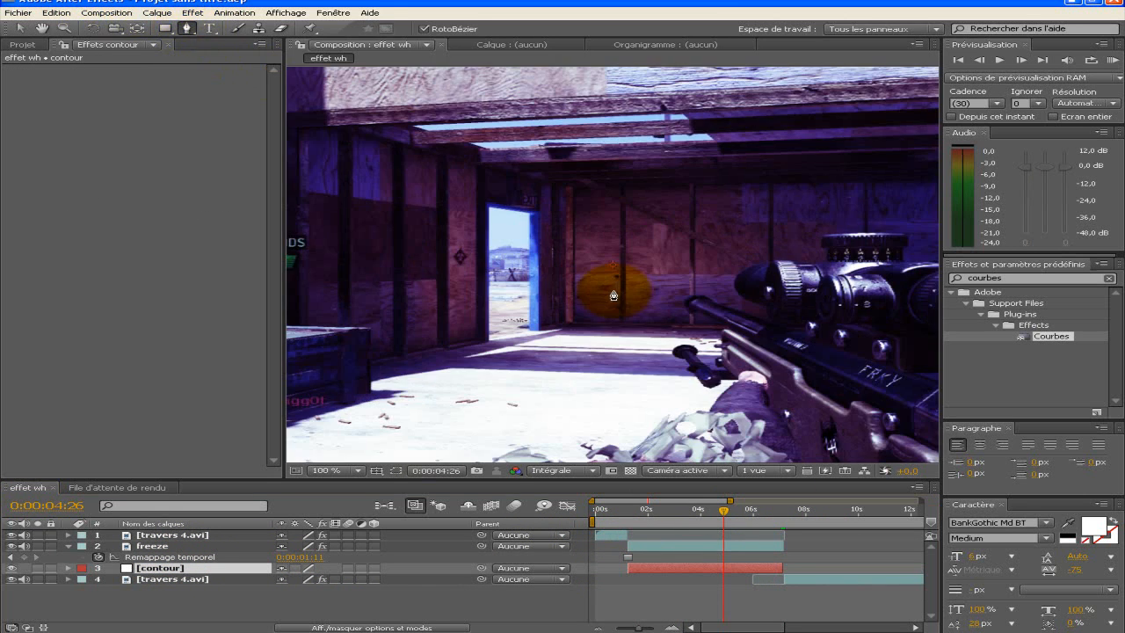
click(434, 29)
click(423, 29)
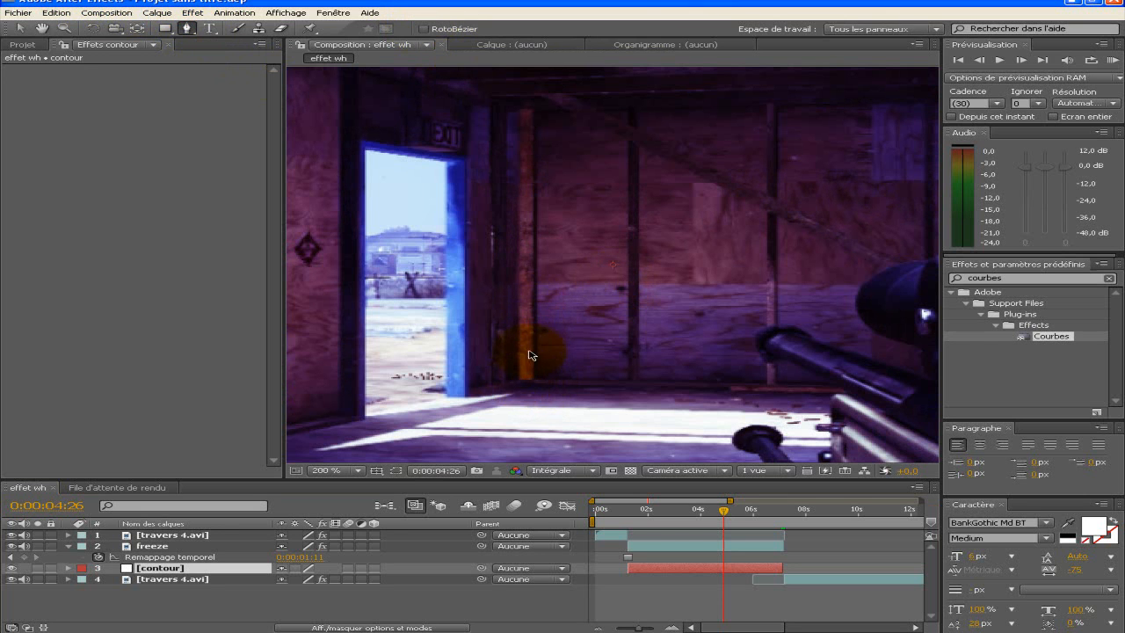
key(comma)
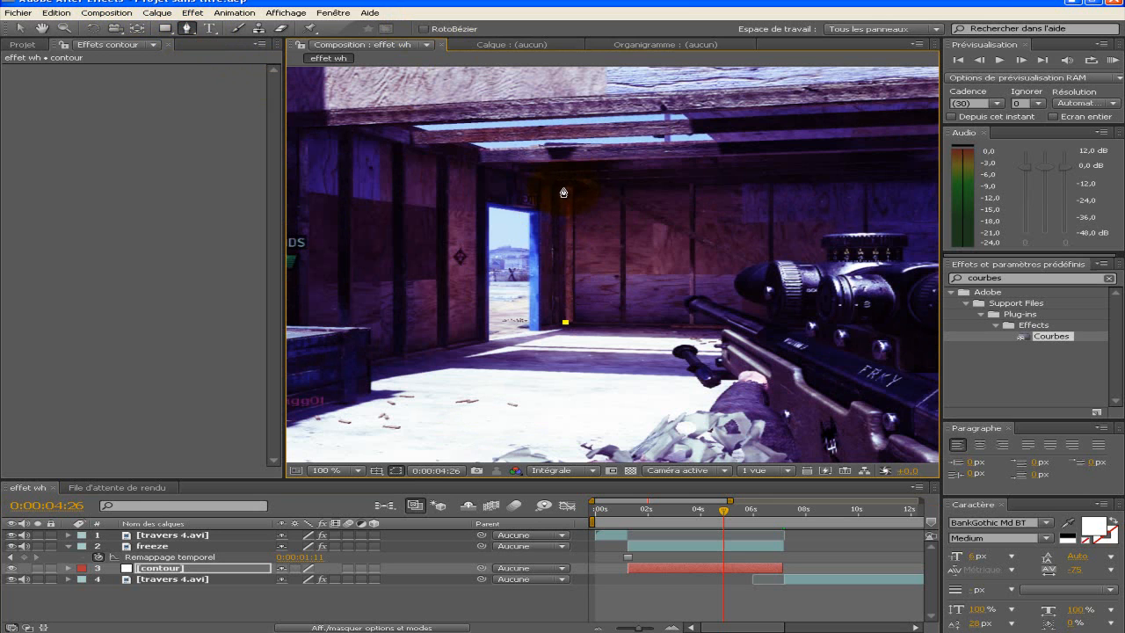
click(868, 180)
key(ctrl+z)
click(866, 183)
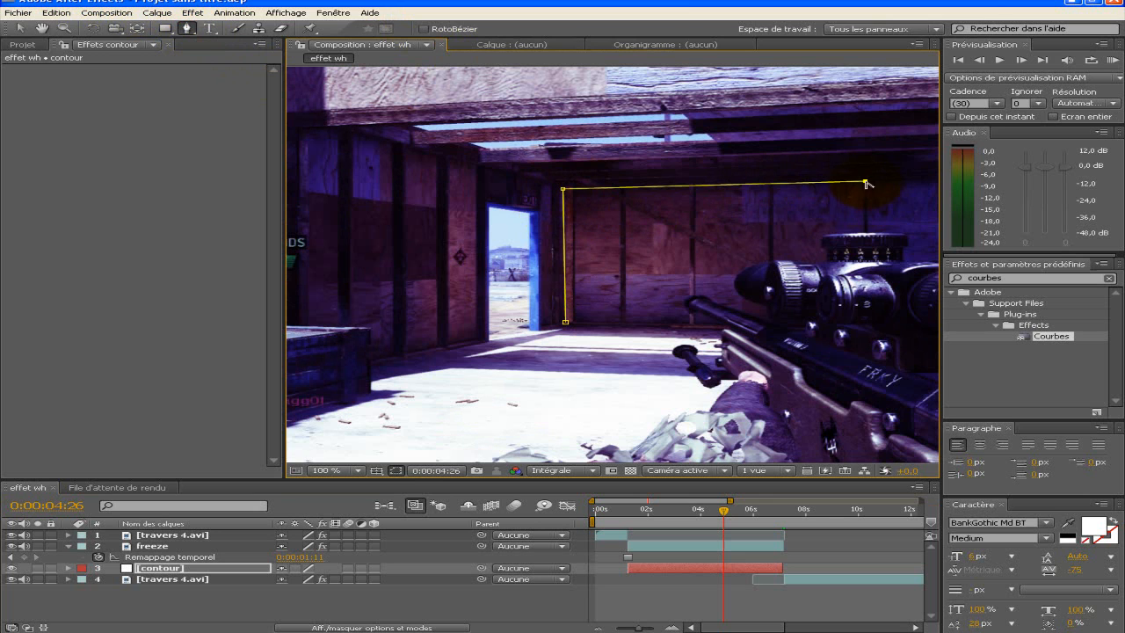
click(865, 234)
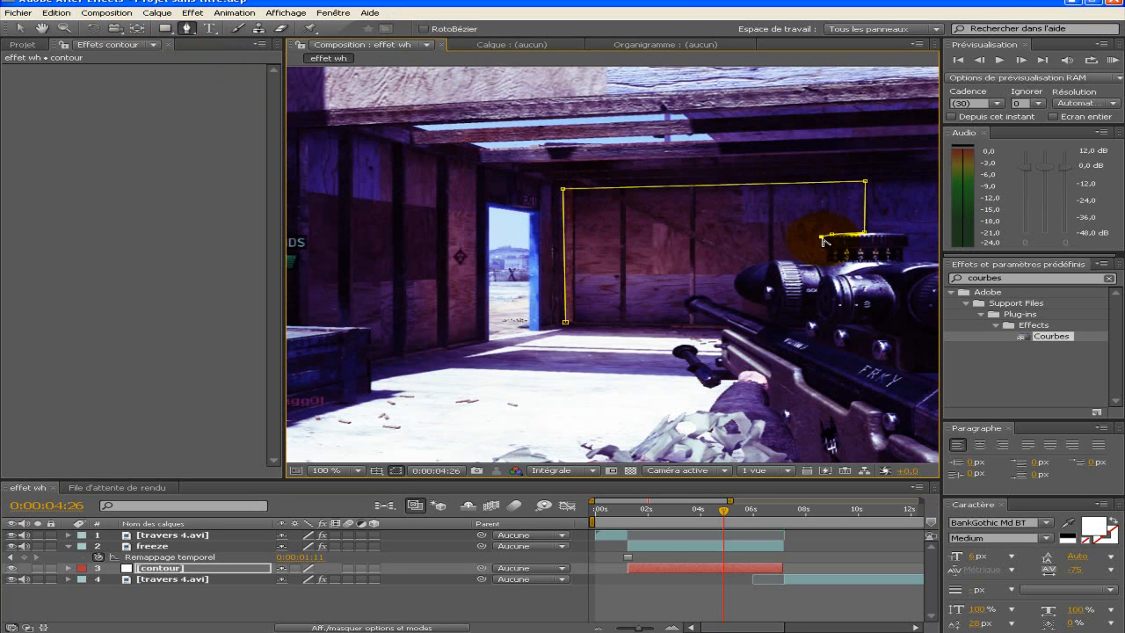
Continue the mask around the rifle's scope and barrel, and close it along the lower edge of the back wall.
click(830, 260)
click(800, 263)
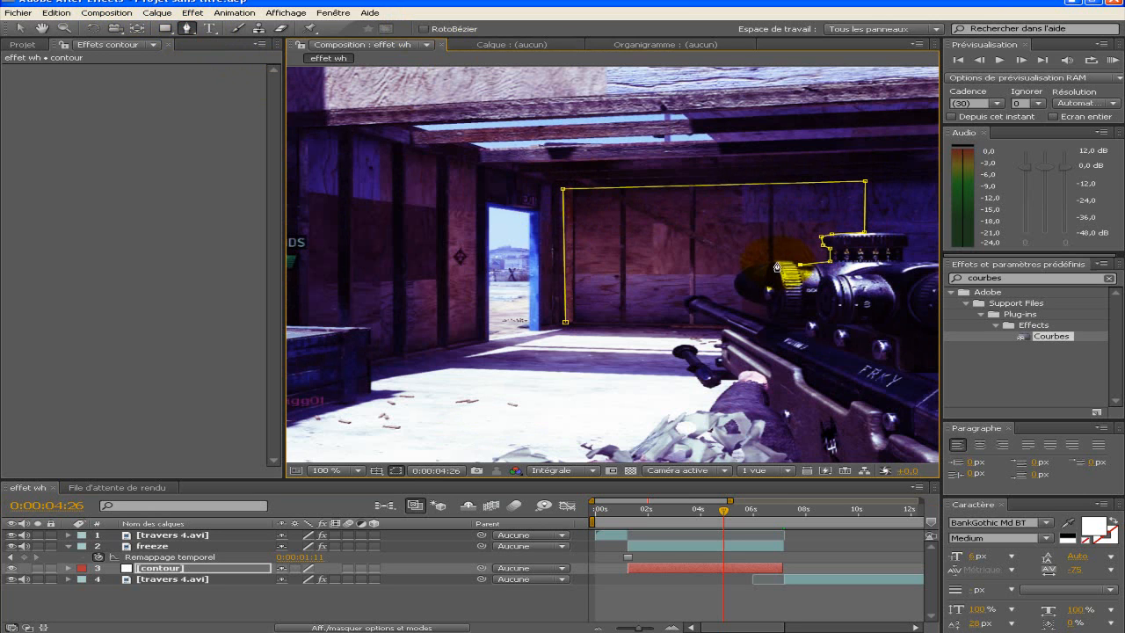
click(748, 266)
click(738, 275)
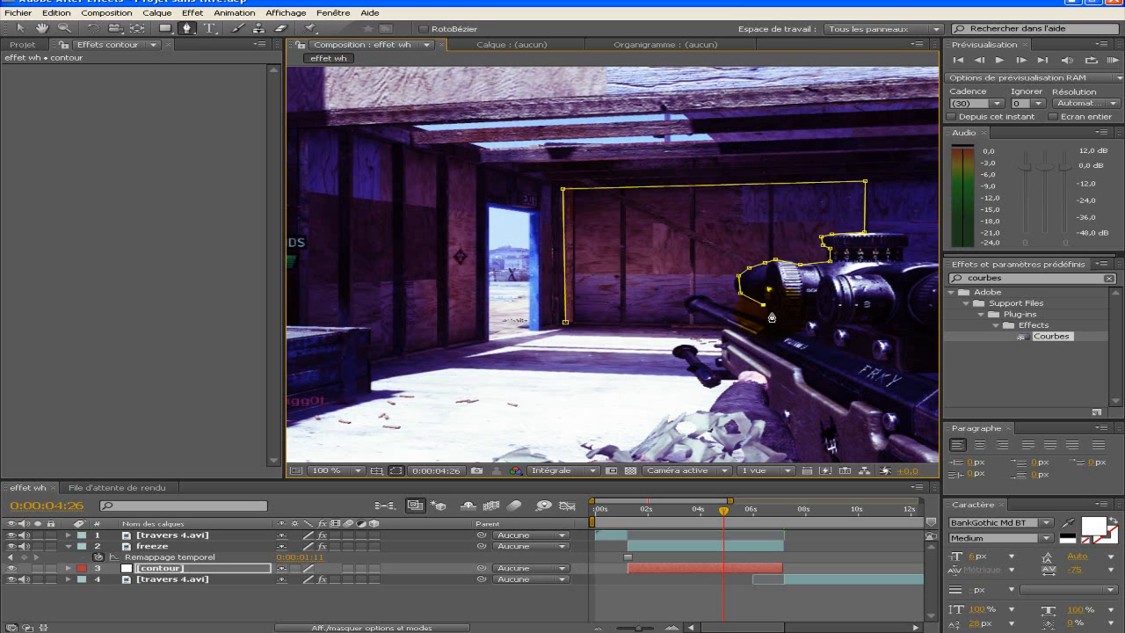
click(754, 320)
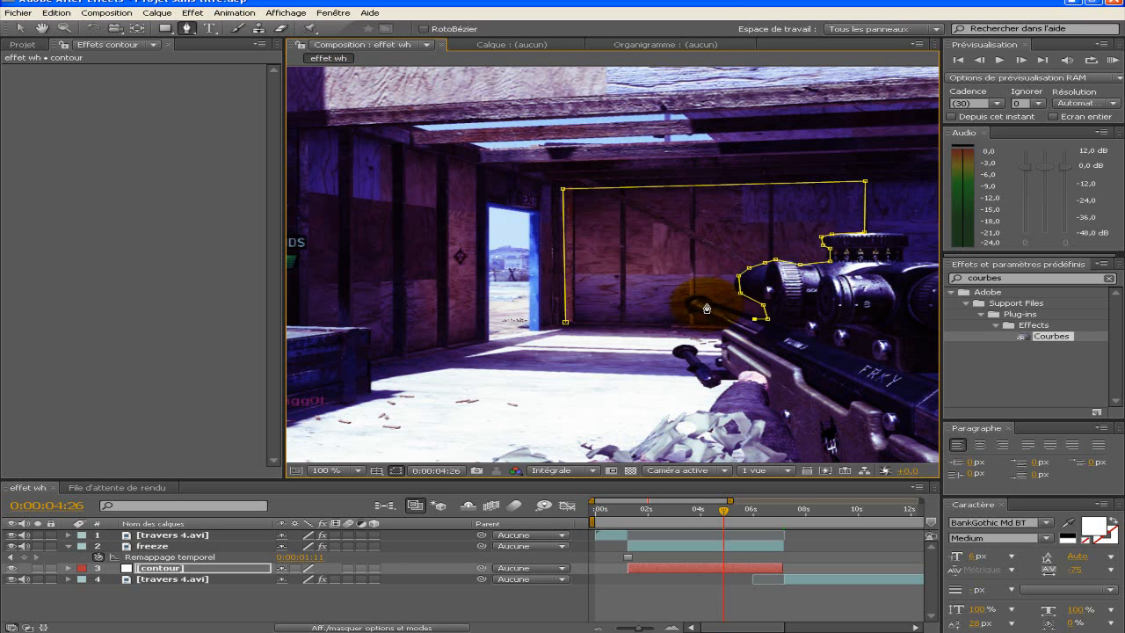
click(687, 302)
click(698, 311)
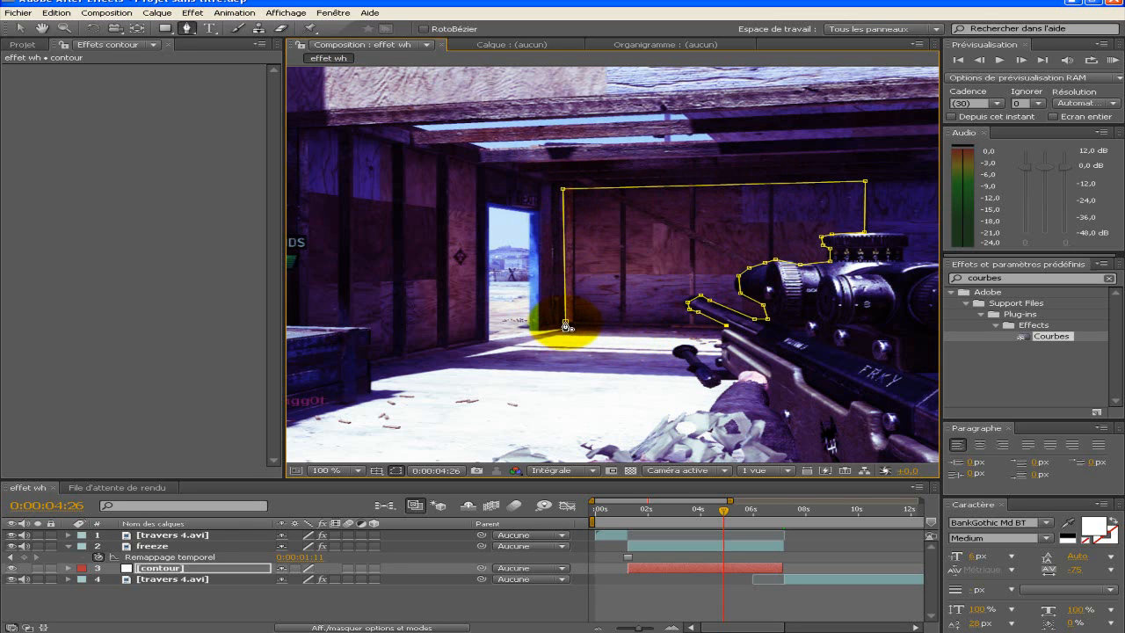
click(566, 323)
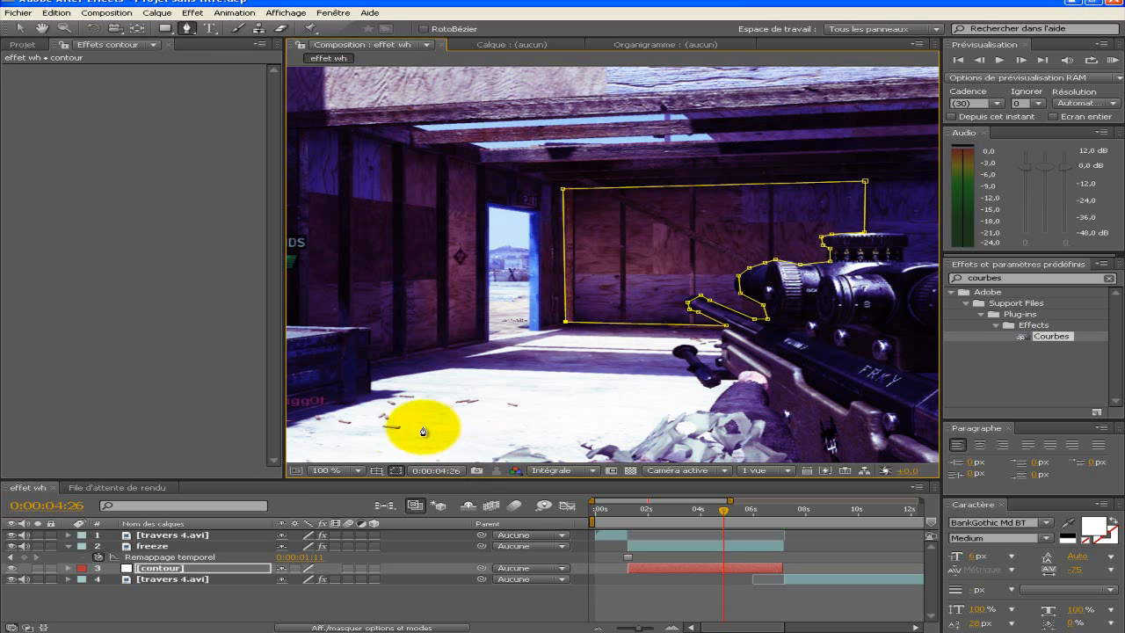
Move the contour layer above the freeze layer and return to the Selection tool.
click(220, 569)
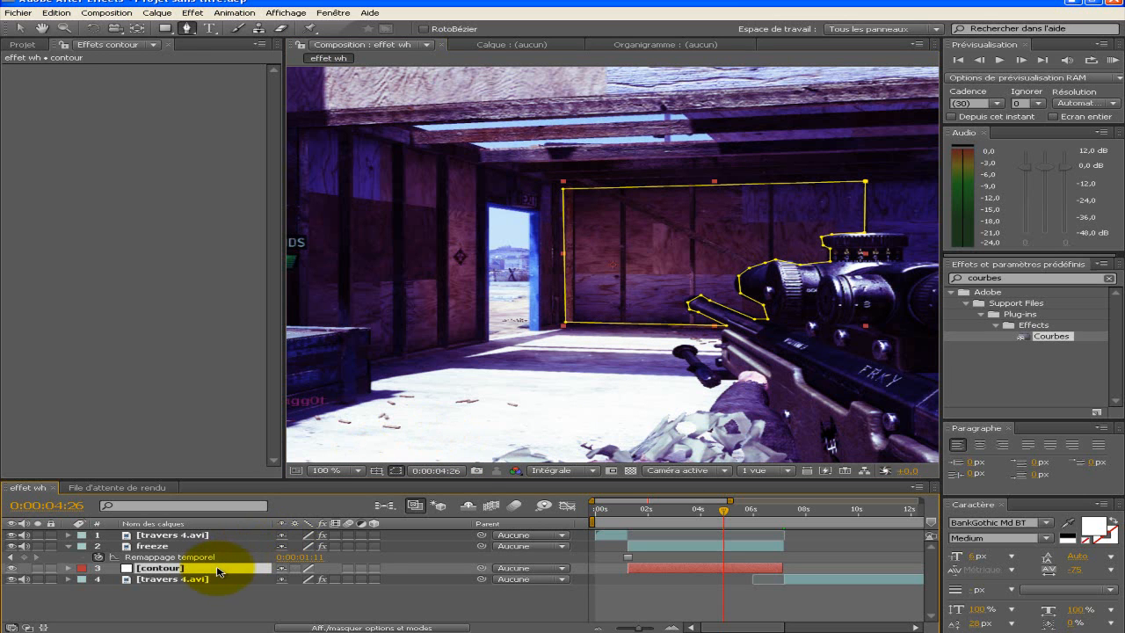
drag(218, 570, 206, 544)
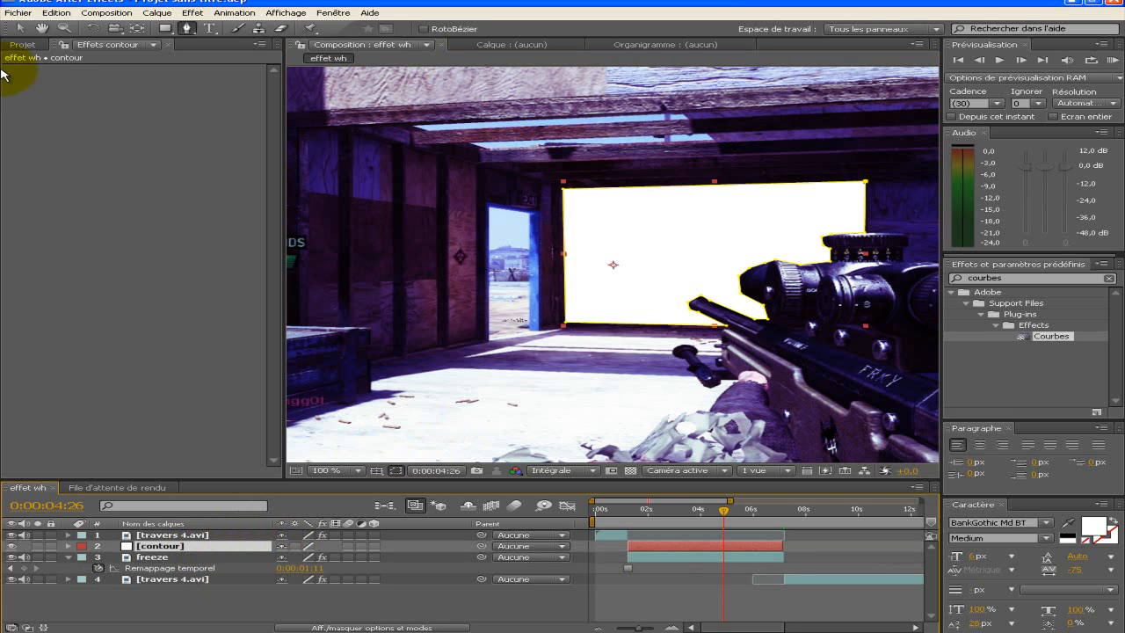
click(19, 28)
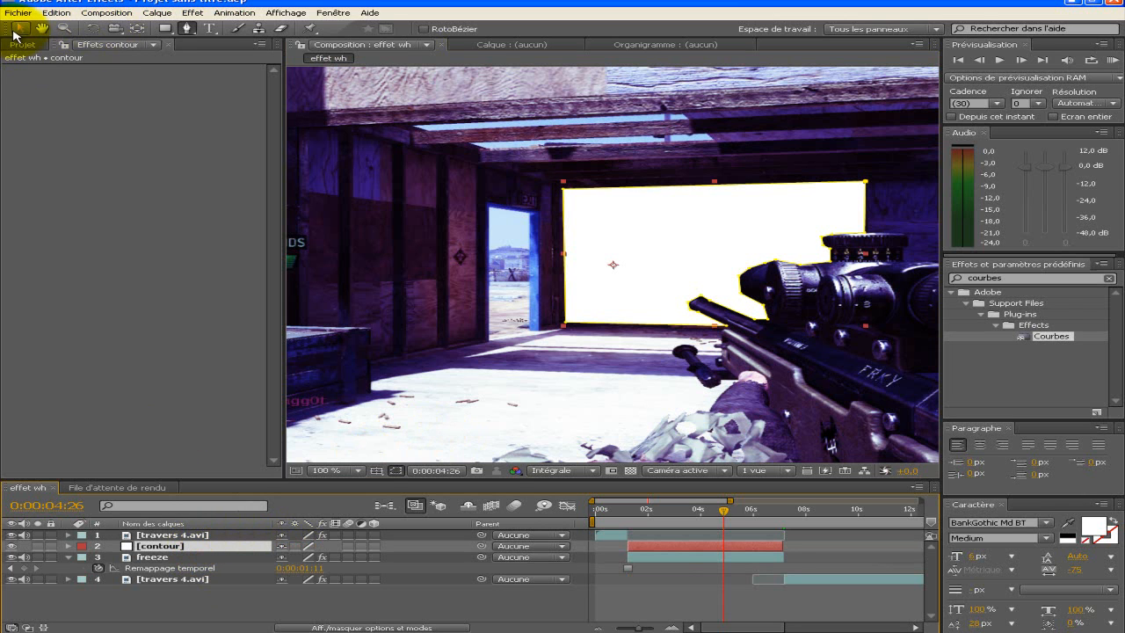
Apply the Trait effect to the contour layer and set its Style de peinture to Transparent.
double_click(1015, 278)
text(trait)
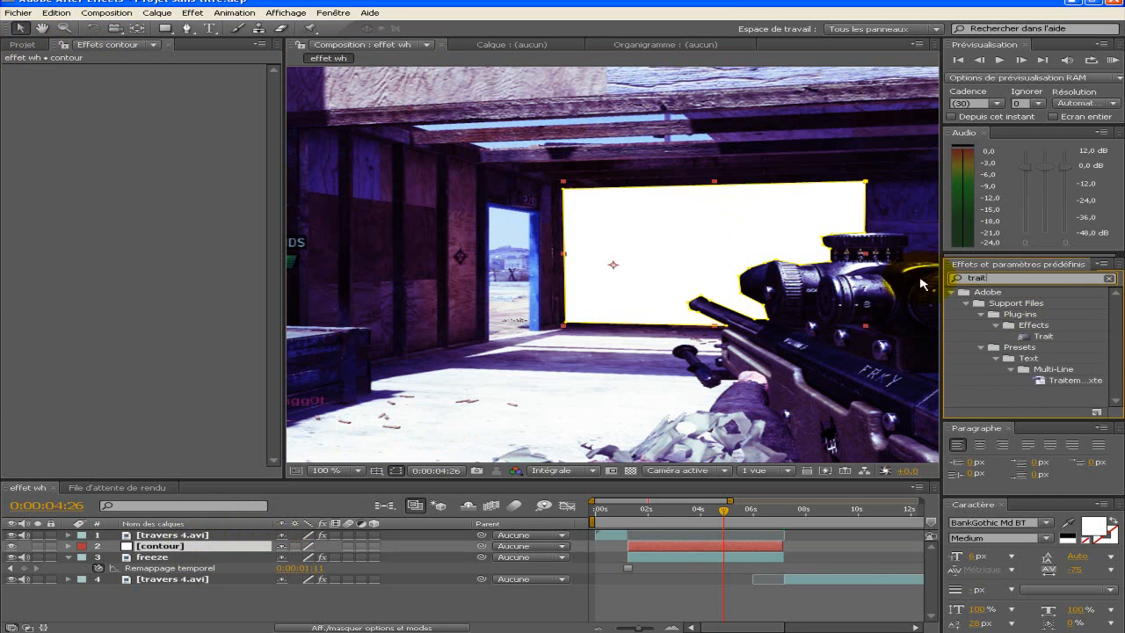
drag(1037, 337, 657, 284)
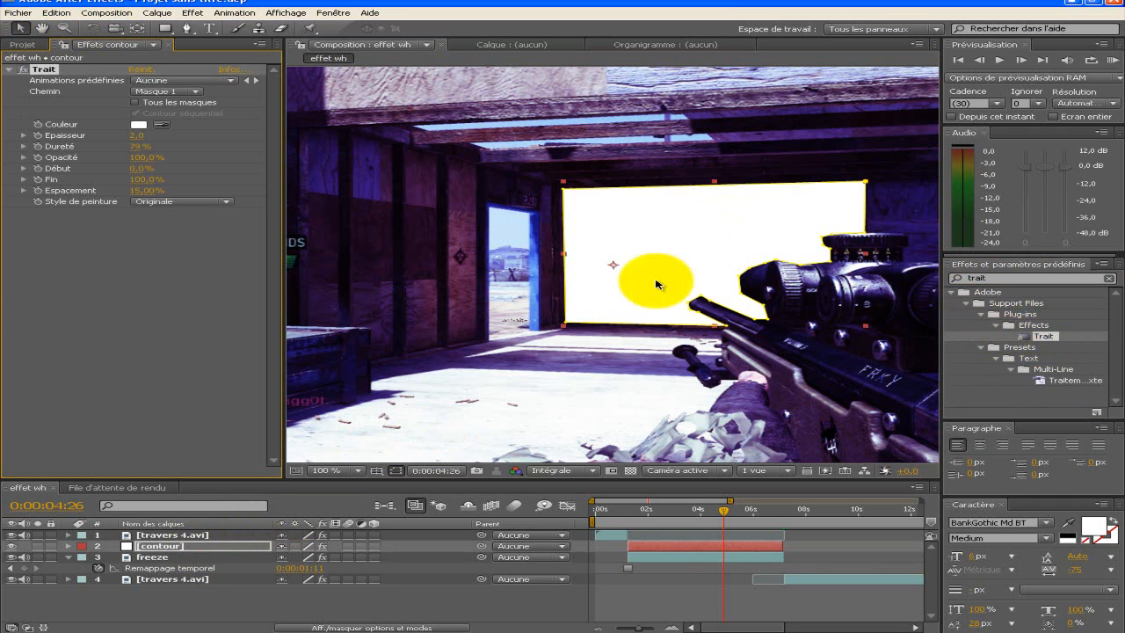
click(225, 201)
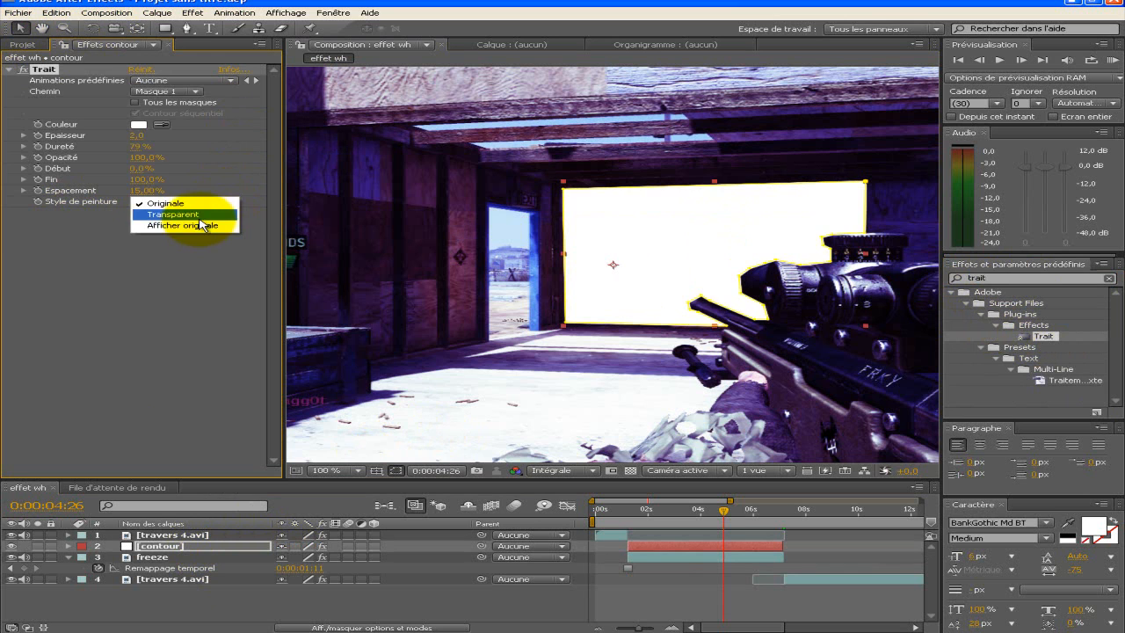
click(198, 215)
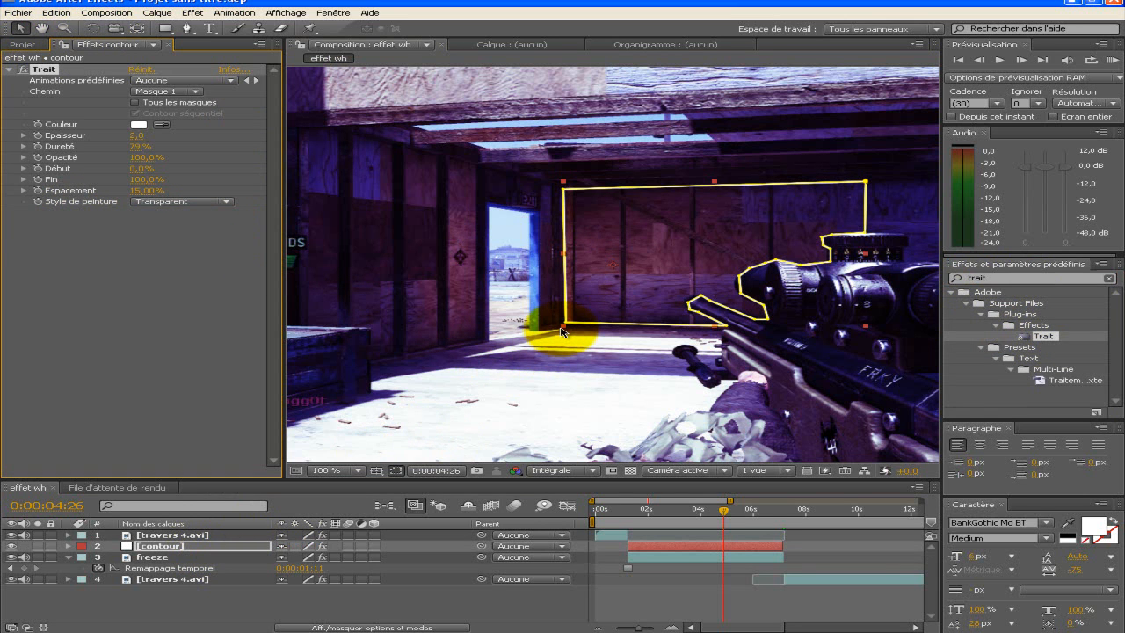
Hide the layer controls in the composition view and set the Trait effect's Epaisseur to 3,3.
key(ctrl+shift+h)
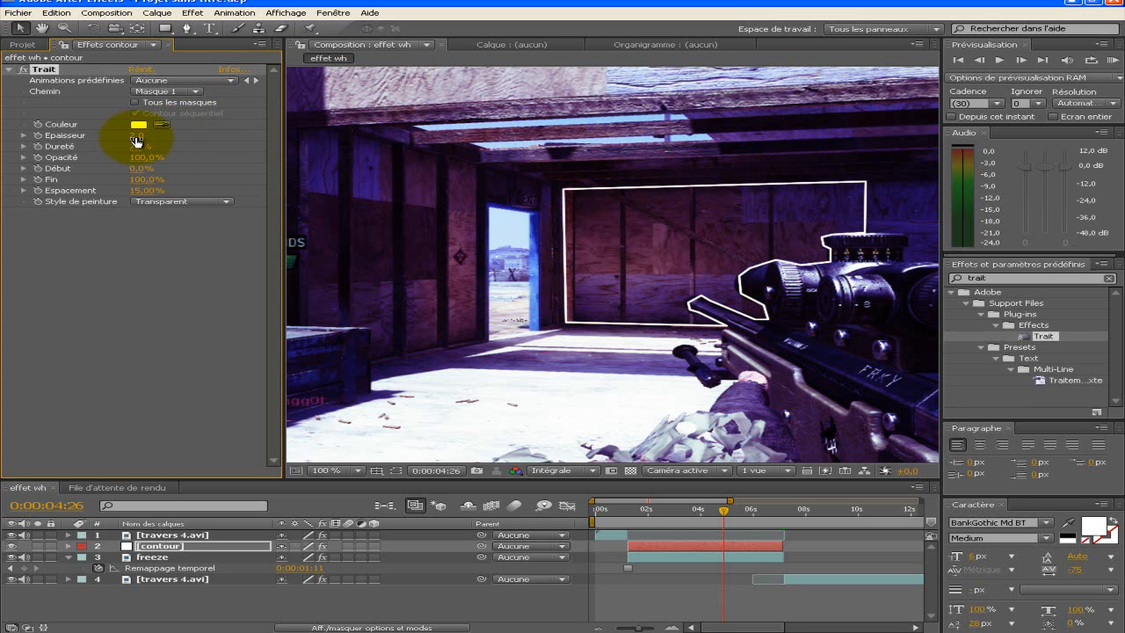
drag(139, 136, 144, 138)
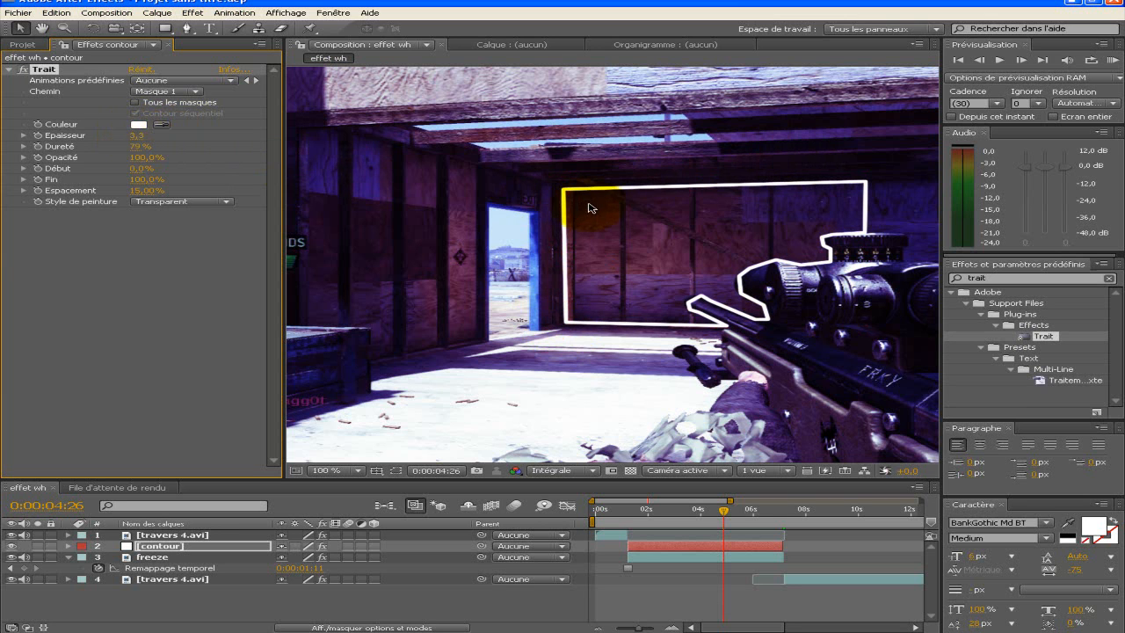
scroll(584, 208, down, 1)
scroll(584, 208, up, 1)
scroll(584, 208, down, 1)
scroll(584, 209, up, 1)
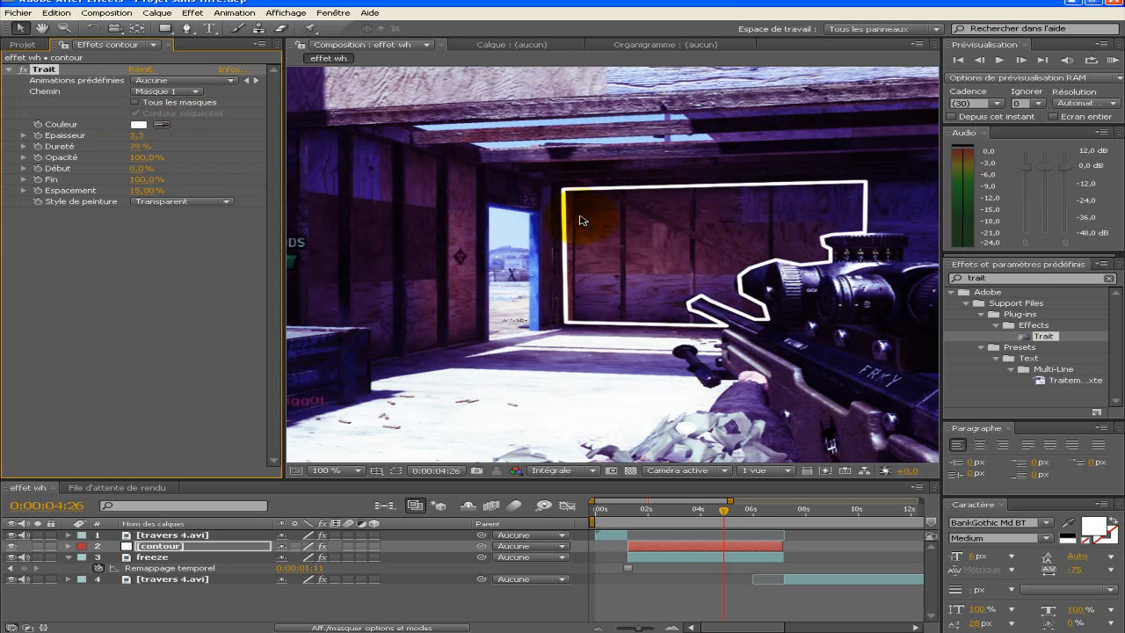
Show the layer controls in the composition view, and hide them again.
click(283, 14)
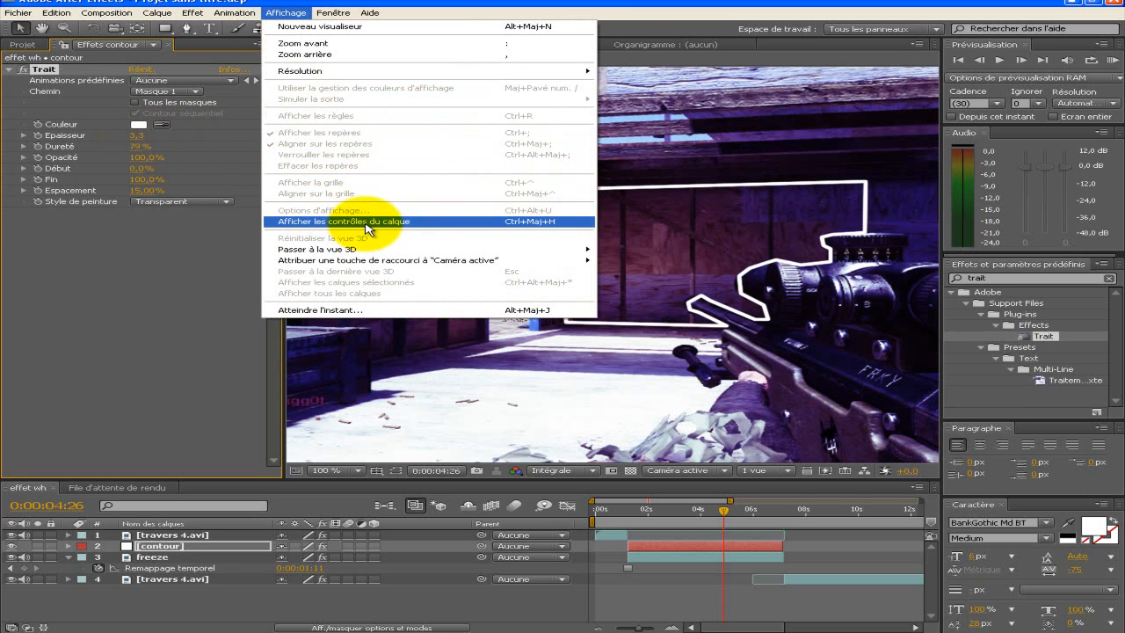
click(431, 222)
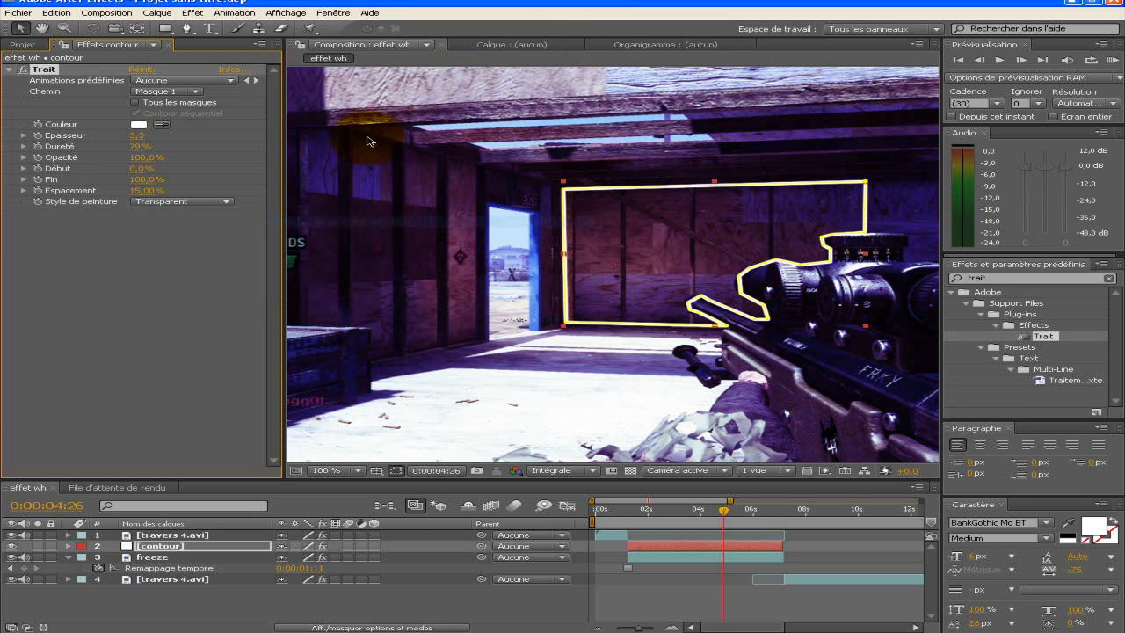
click(283, 13)
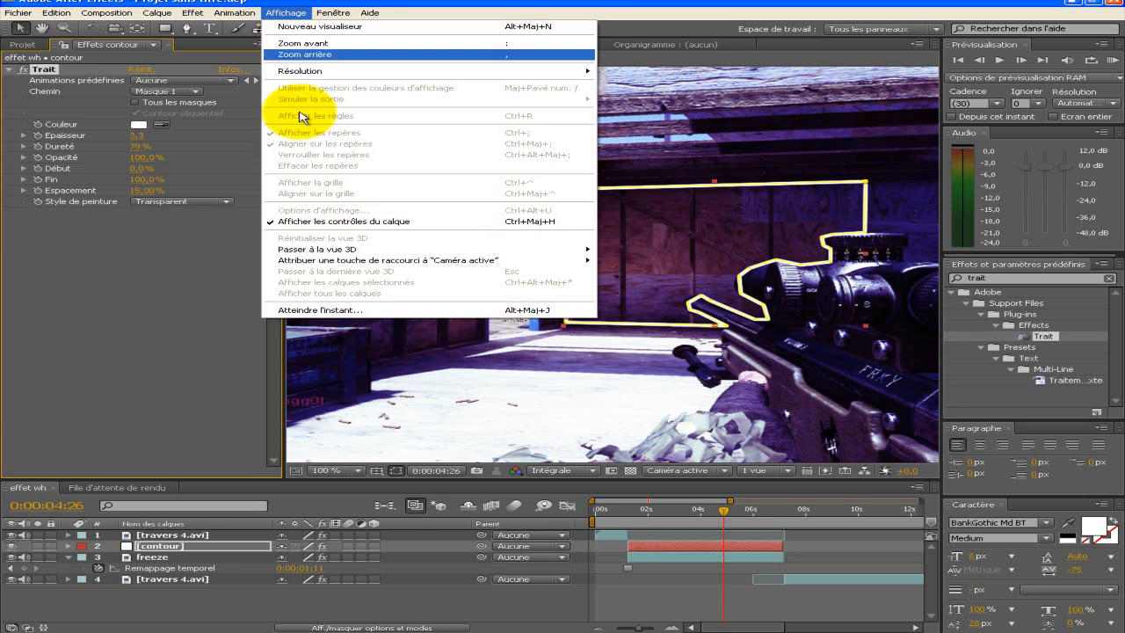
click(364, 224)
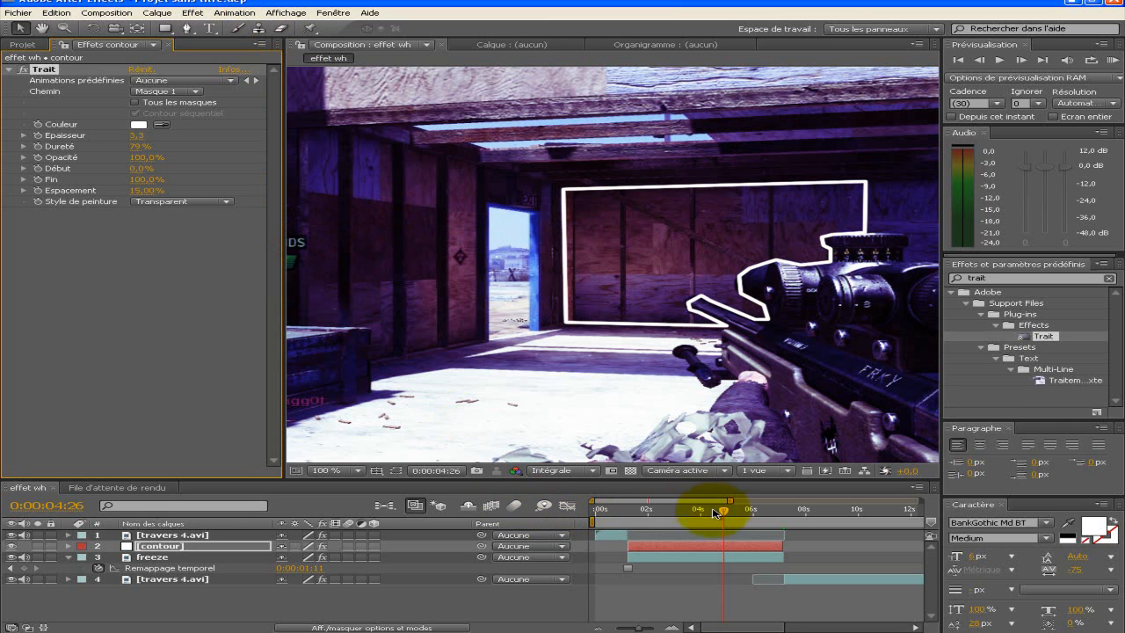
Set the Trait effect's Début to 100 % at 0:00:01:08 and enable its keyframing.
drag(723, 509, 630, 510)
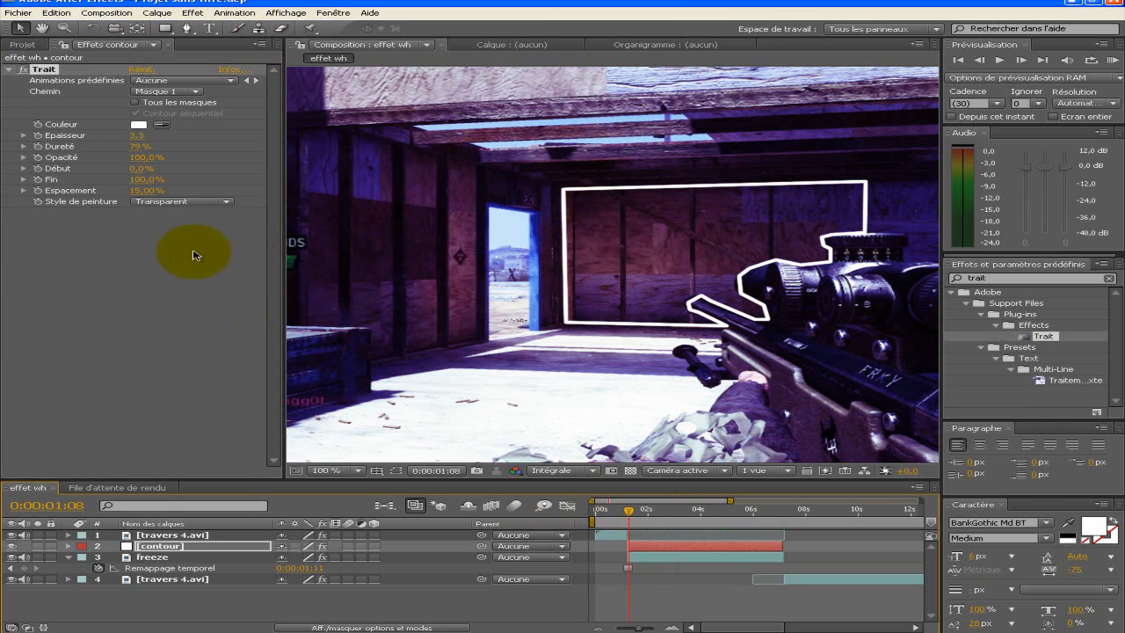
click(141, 168)
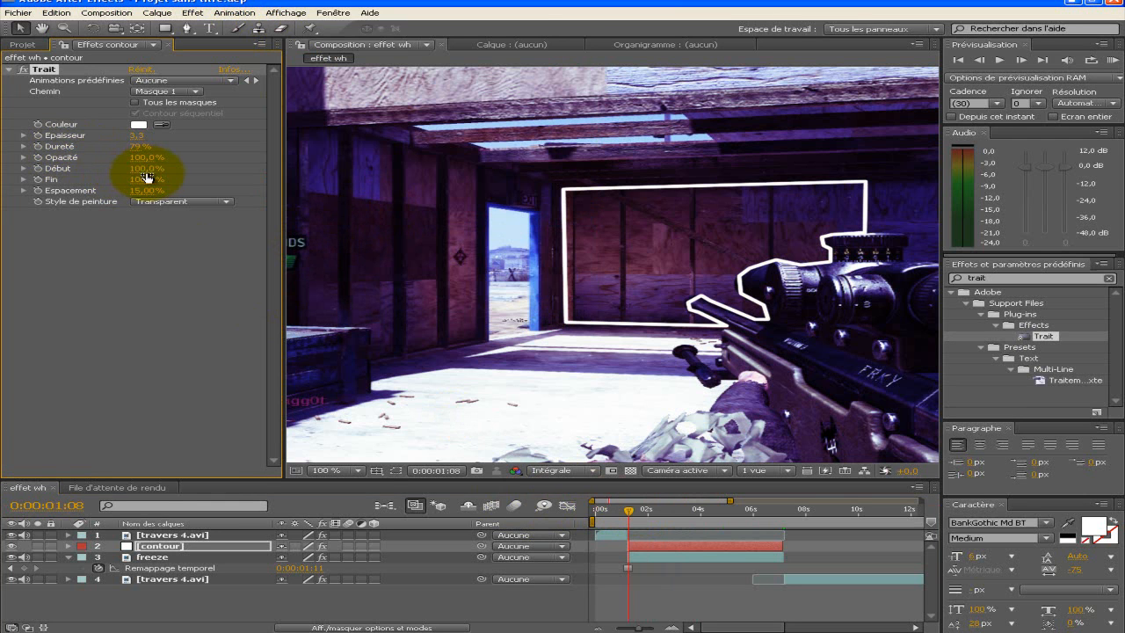
key(Return)
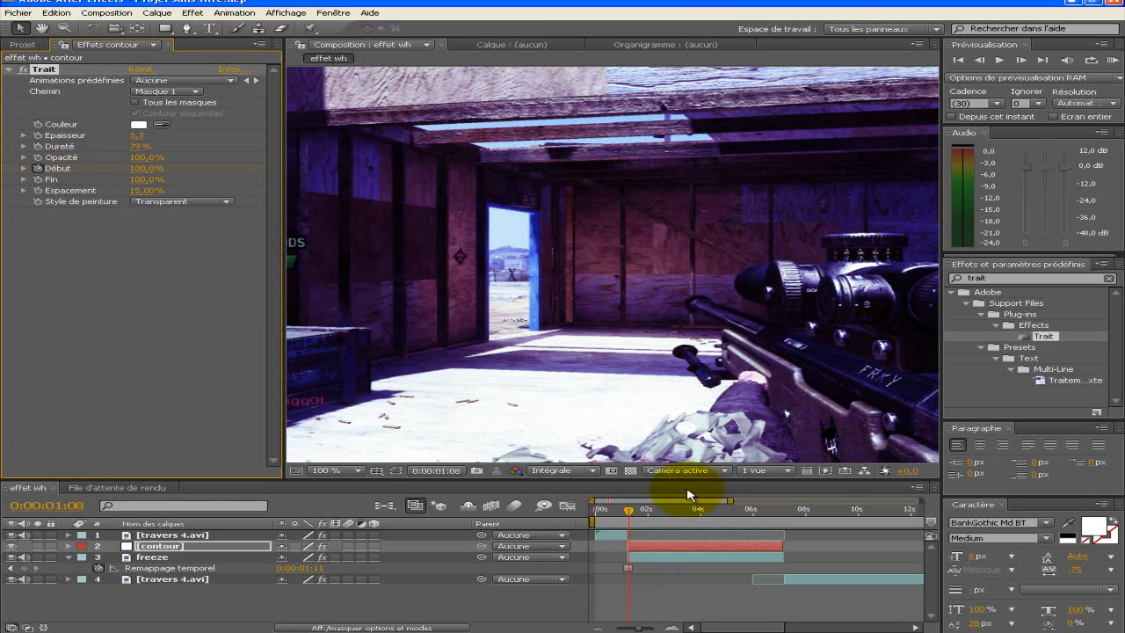
Keyframe the Trait effect's Début at 0:00:03:17 so the whole outline is drawn, and check it at 0:00:03:29.
drag(629, 512, 690, 515)
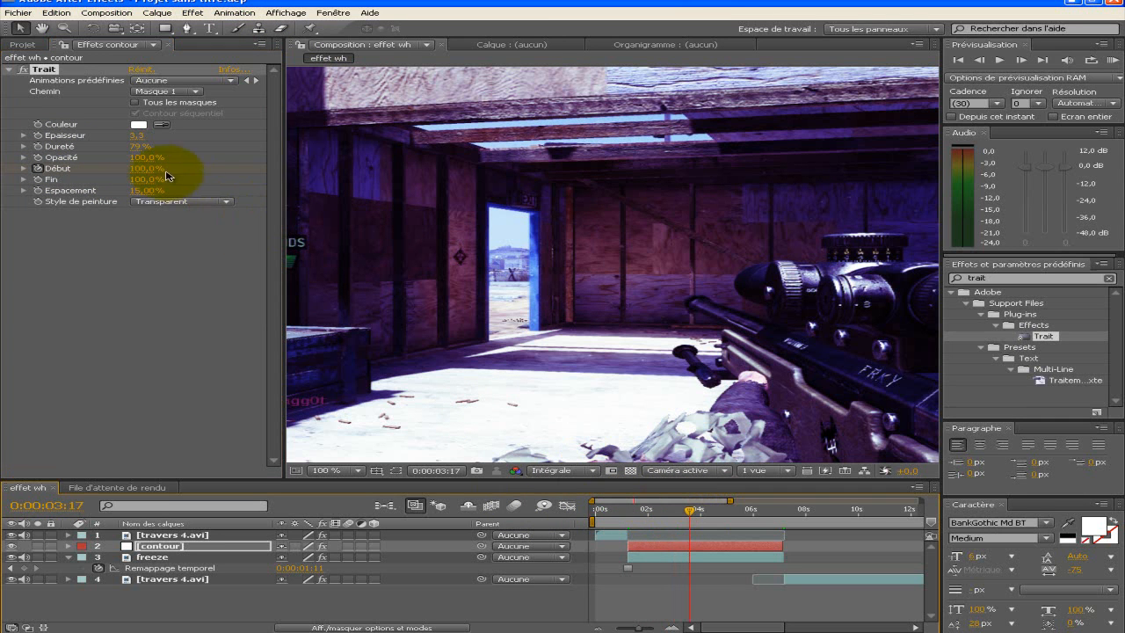
click(145, 168)
key(Return)
click(684, 516)
mouse_move(684, 516)
mouse_down()
mouse_move(651, 511)
mouse_move(702, 513)
mouse_up()
Import the travers 4 exté clip from the travers folder into the project.
click(22, 44)
right_click(100, 288)
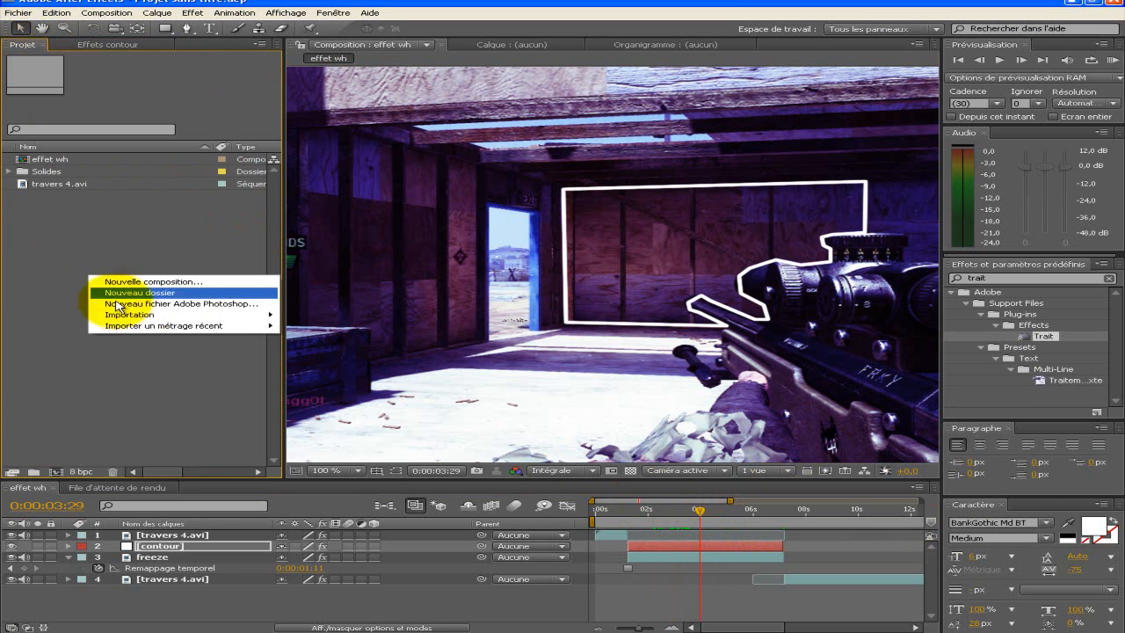
mouse_move(219, 314)
click(359, 319)
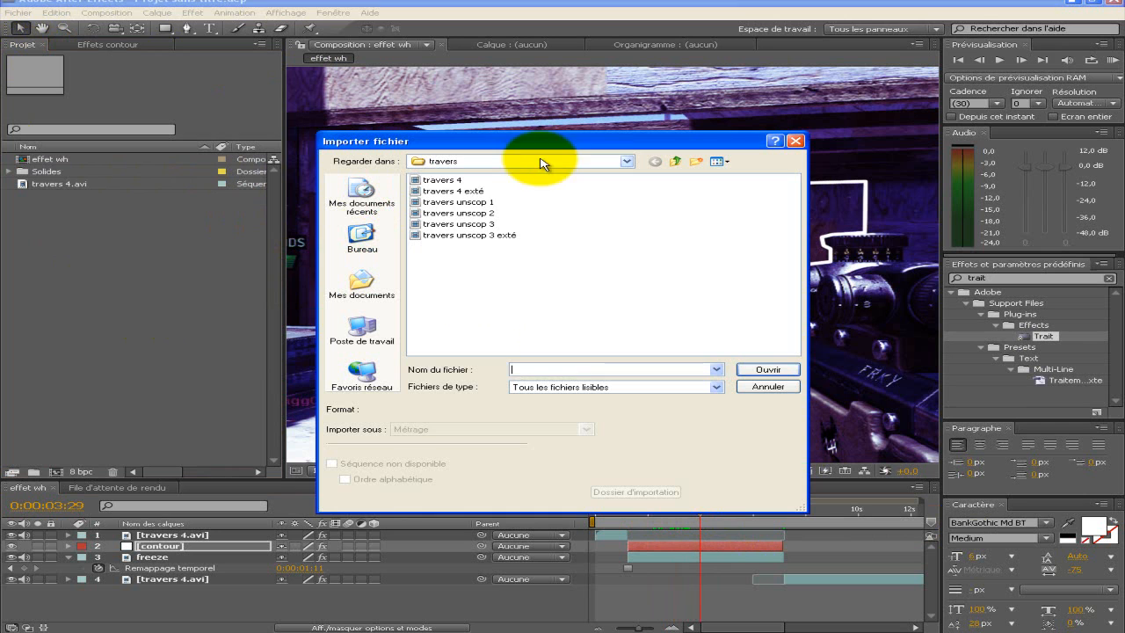
click(483, 192)
click(765, 369)
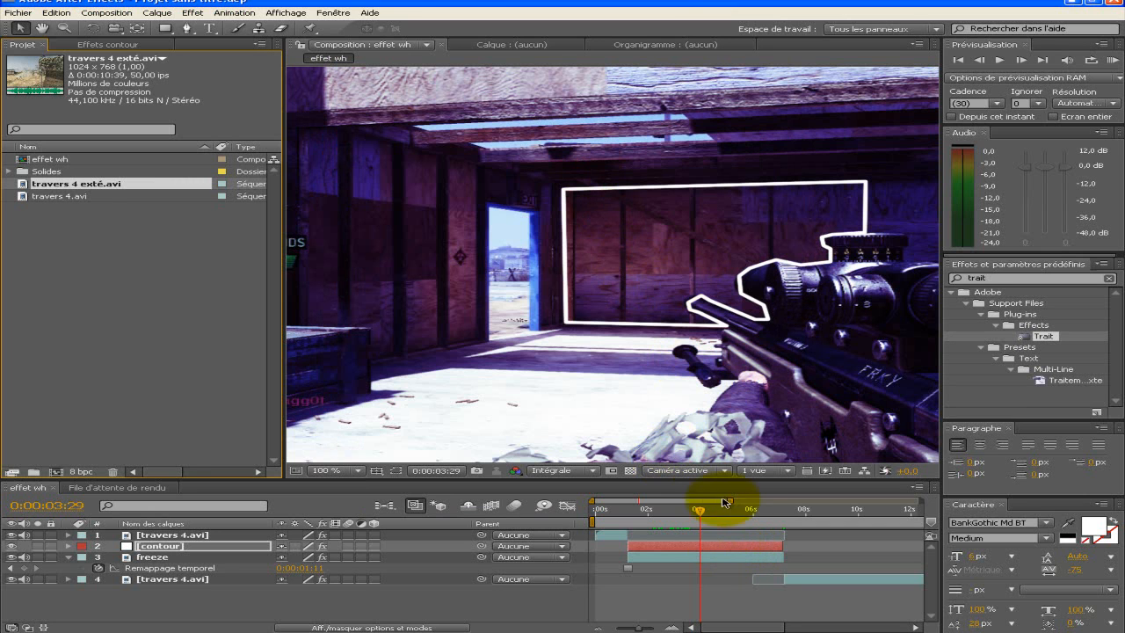
Add travers 4 exté.avi above the contour layer and shift it in time so it starts shortly before 0:00:03:29.
drag(80, 185, 153, 545)
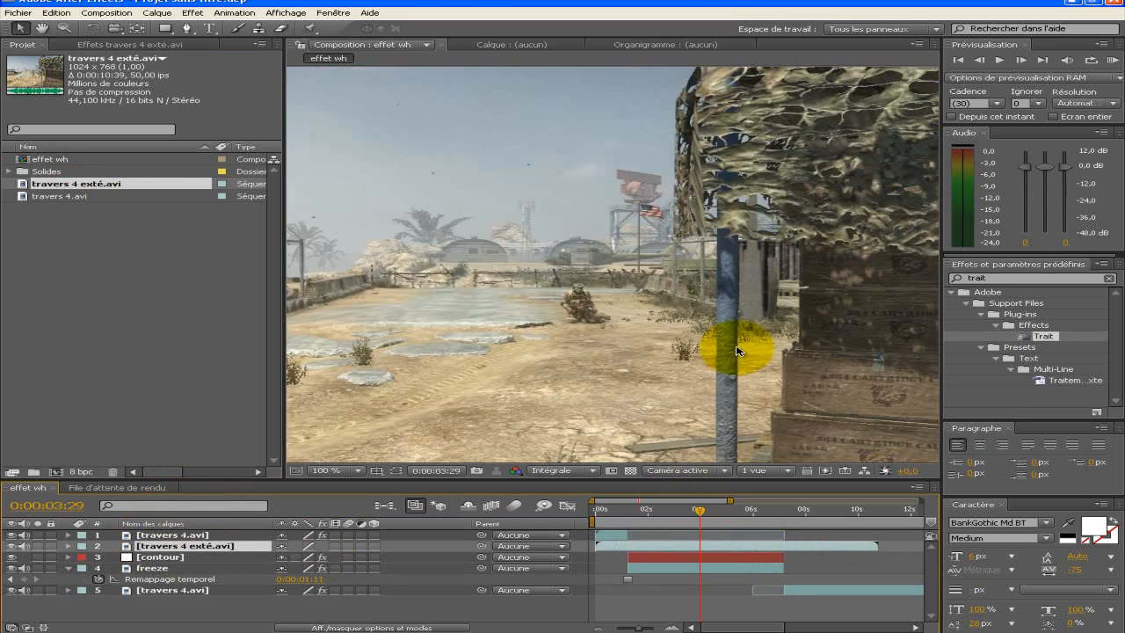
scroll(737, 351, down, 2)
scroll(737, 351, up, 1)
drag(676, 546, 733, 547)
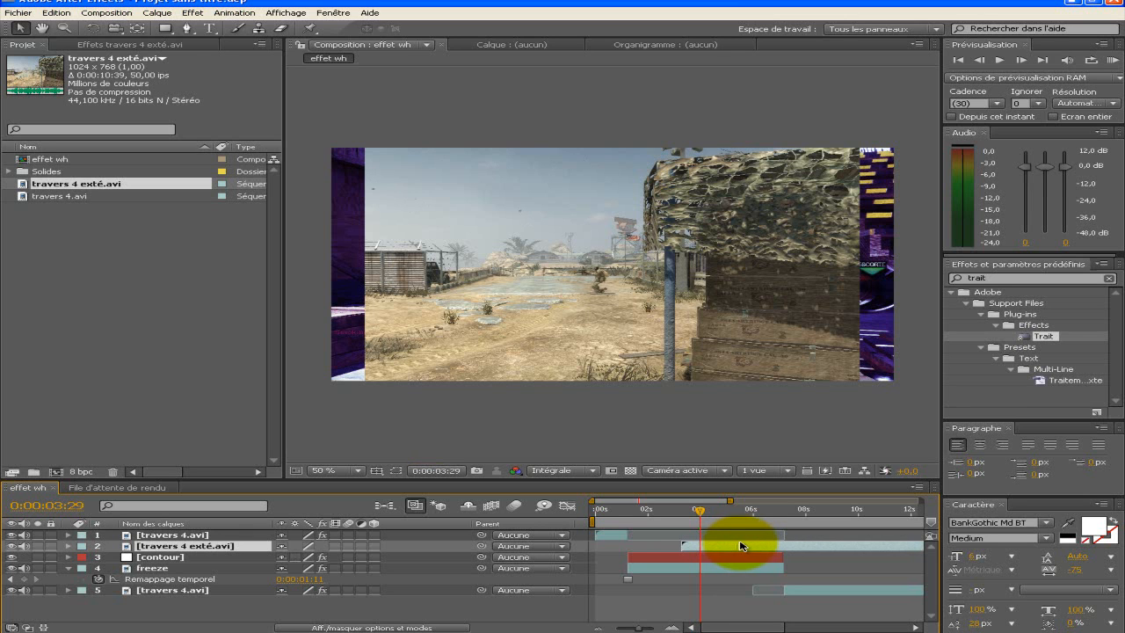
Freeze the travers 4 exté.avi layer on its frame at 0:00:03:29.
right_click(744, 546)
mouse_move(767, 371)
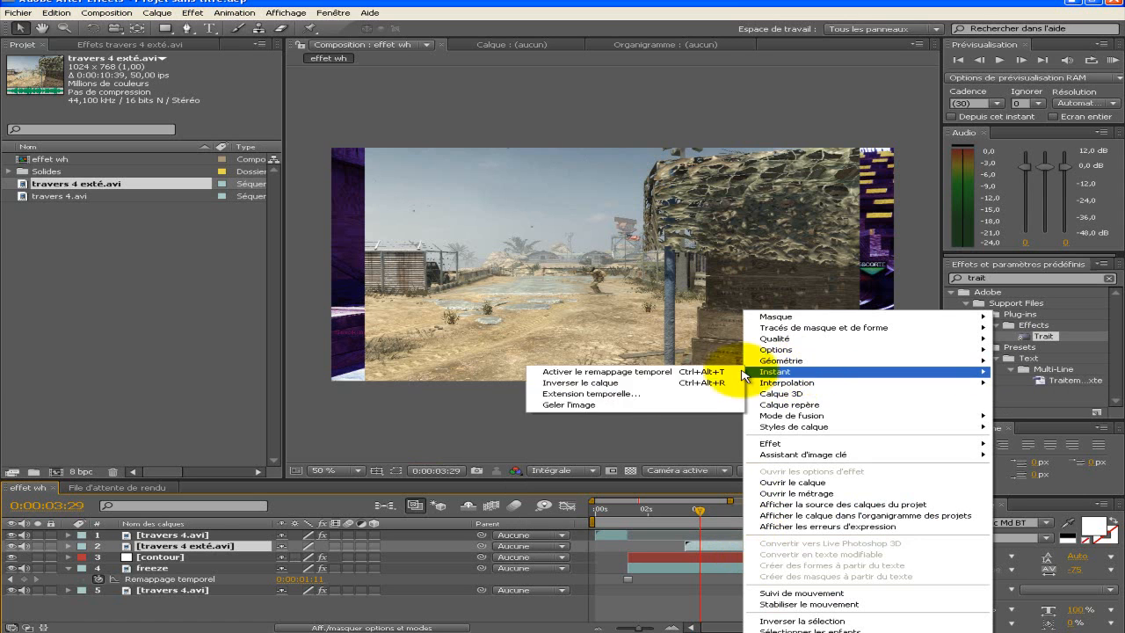
click(668, 406)
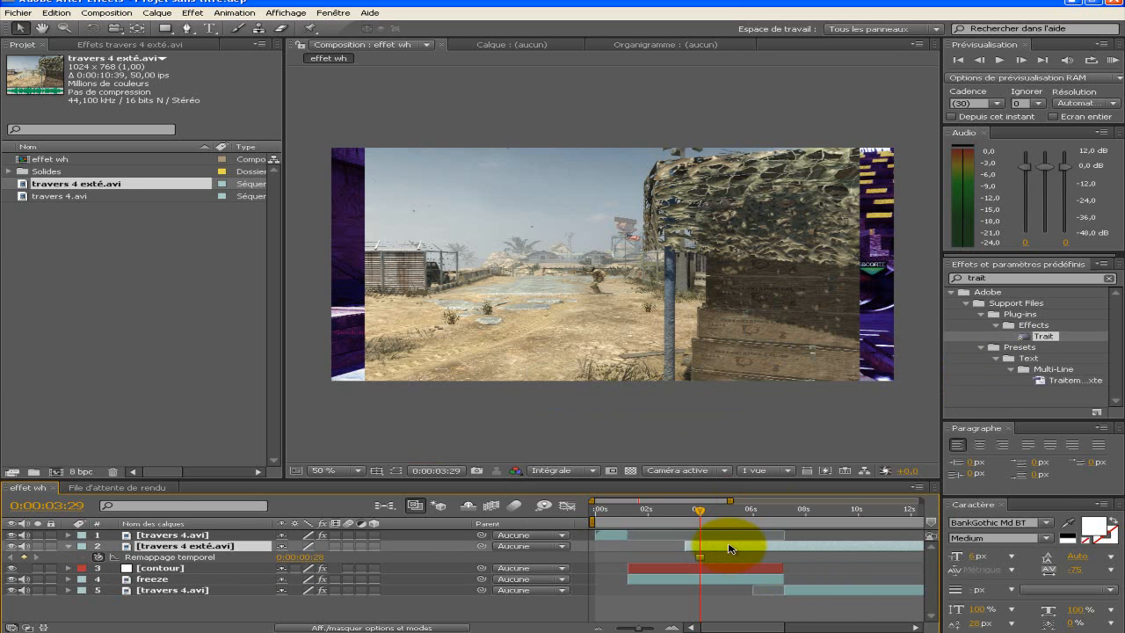
Move the frozen travers 4 exté.avi layer to start at 0:00:03:29 and trim its end to 0:00:07:06.
drag(735, 548, 742, 548)
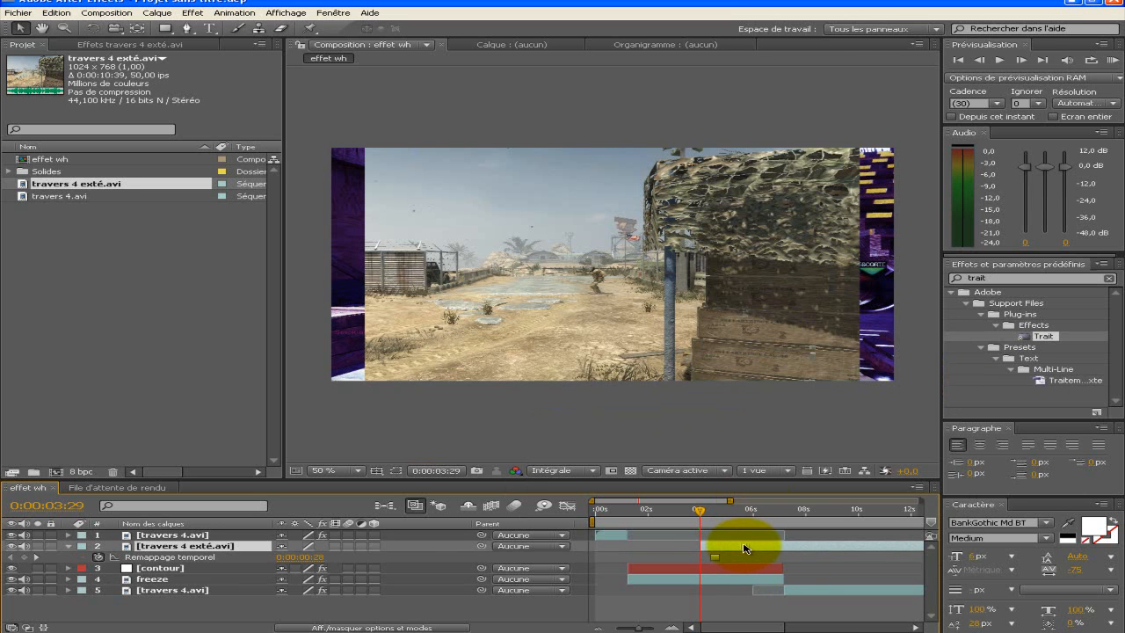
click(785, 510)
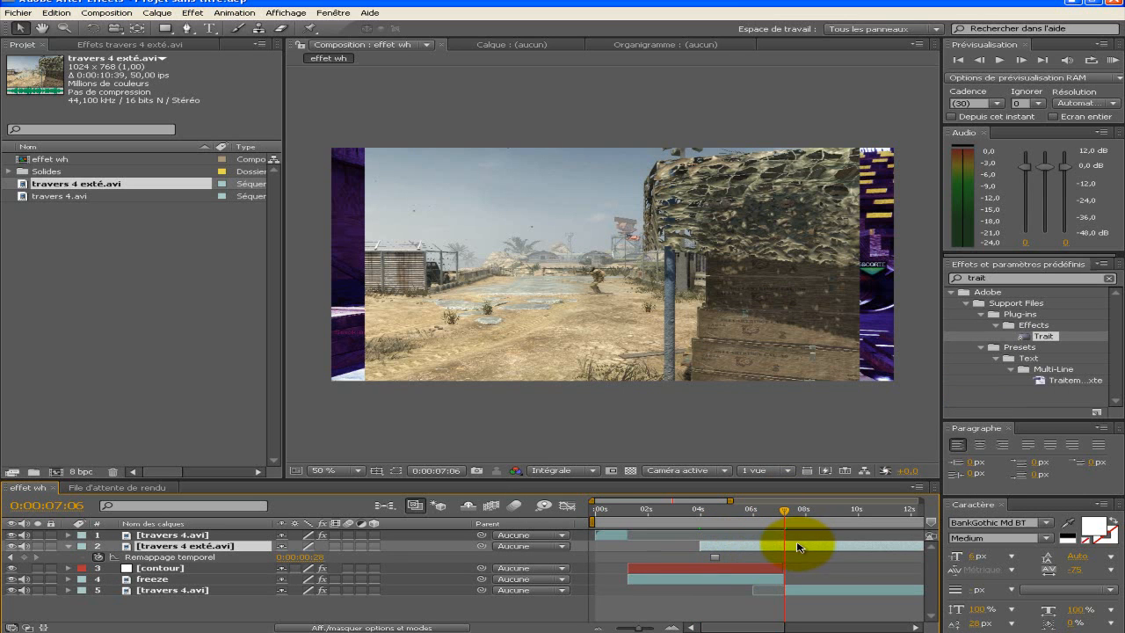
key(alt+bracketright)
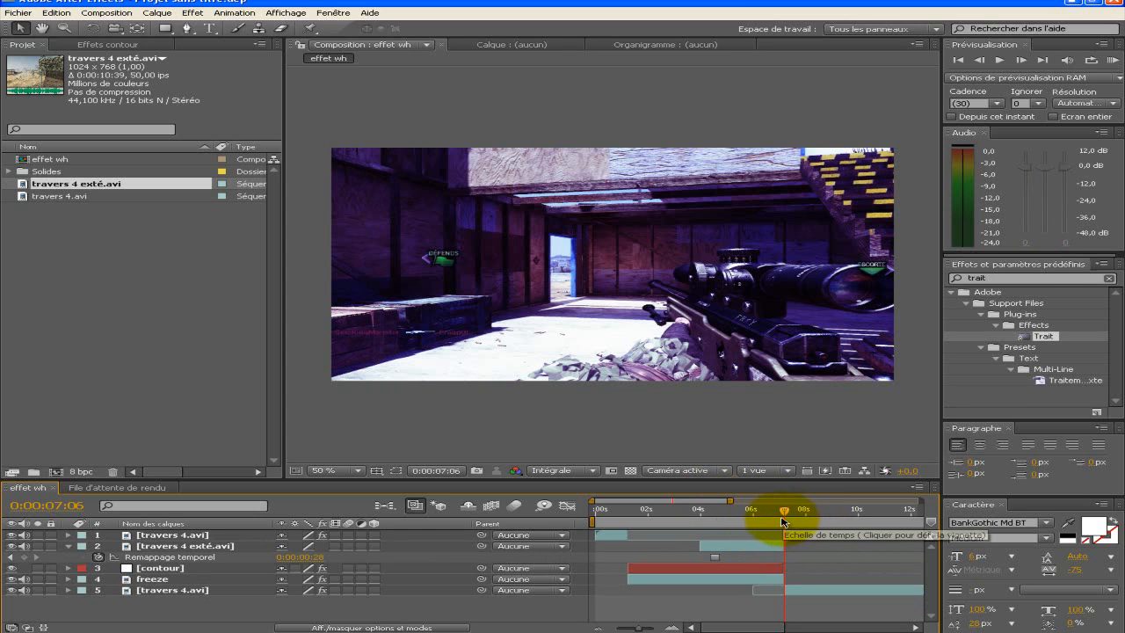
Scale the travers 4 exté.avi layer to 52 % and move it up slightly over the back wall.
click(762, 511)
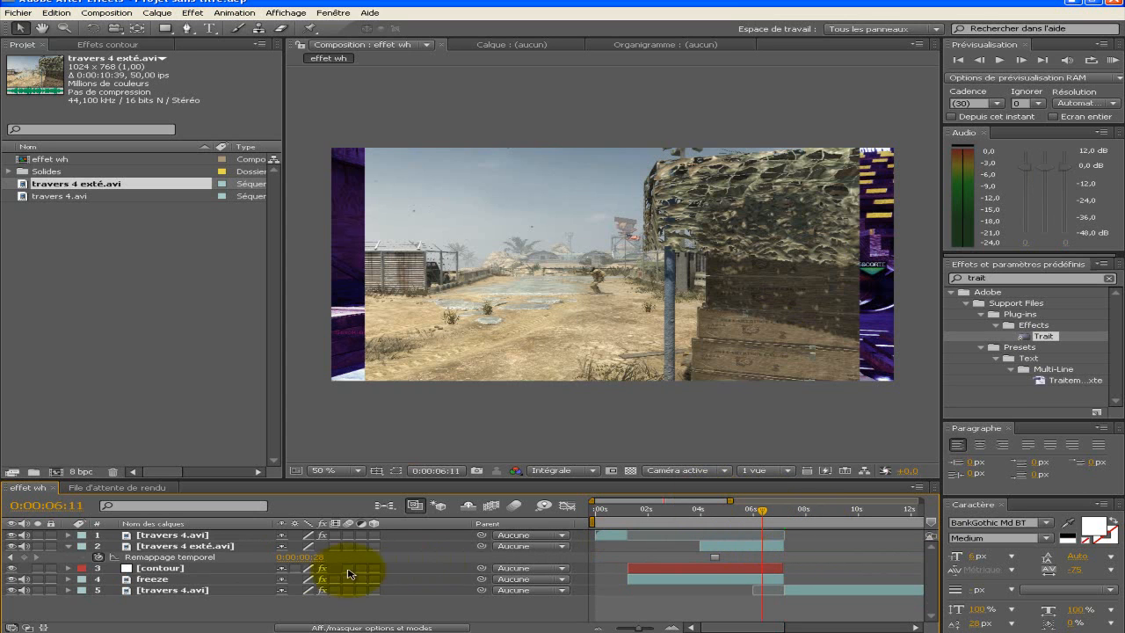
click(180, 546)
key(r)
key(s)
drag(306, 553, 258, 546)
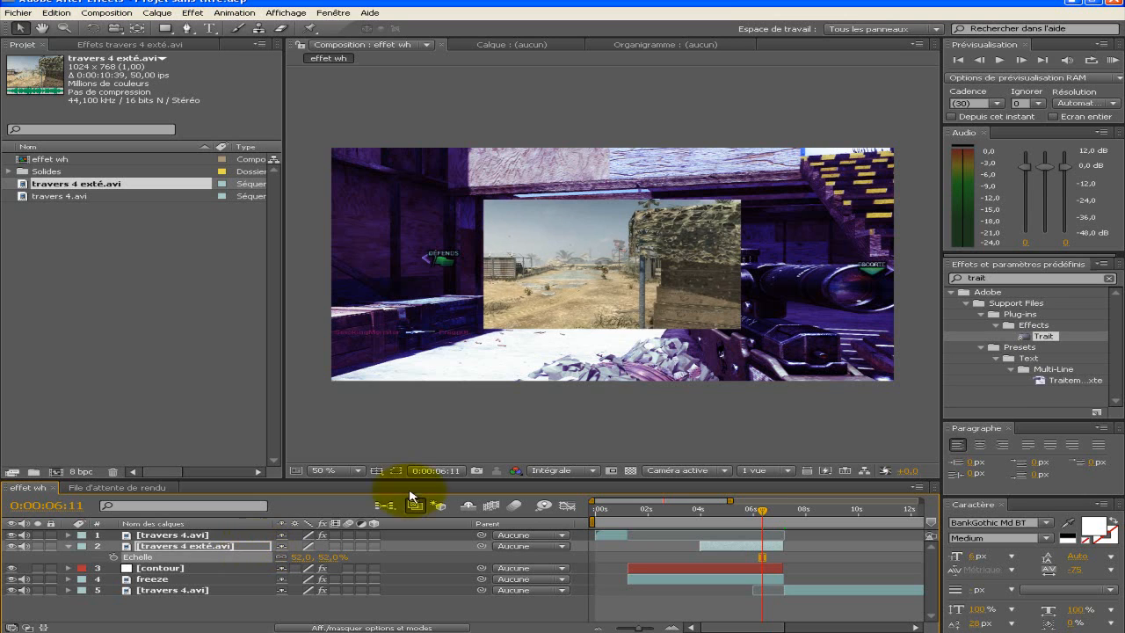
drag(657, 298, 657, 288)
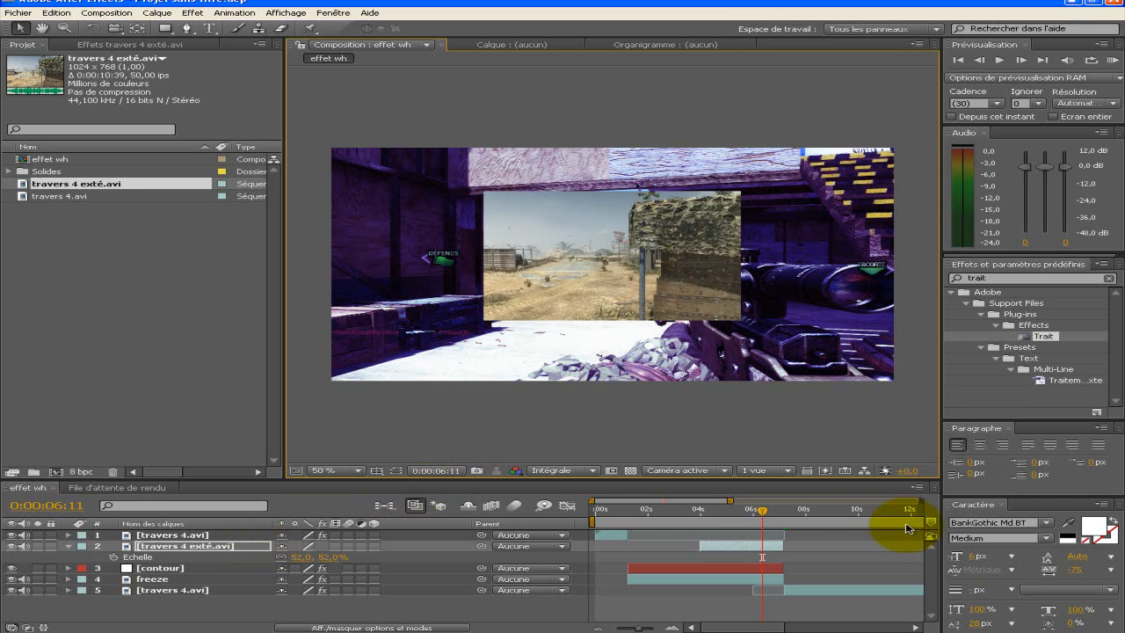
Try extending the travers 4 exté.avi layer past the freeze layer's end, toggling its visibility to compare with the gameplay.
drag(785, 542, 789, 514)
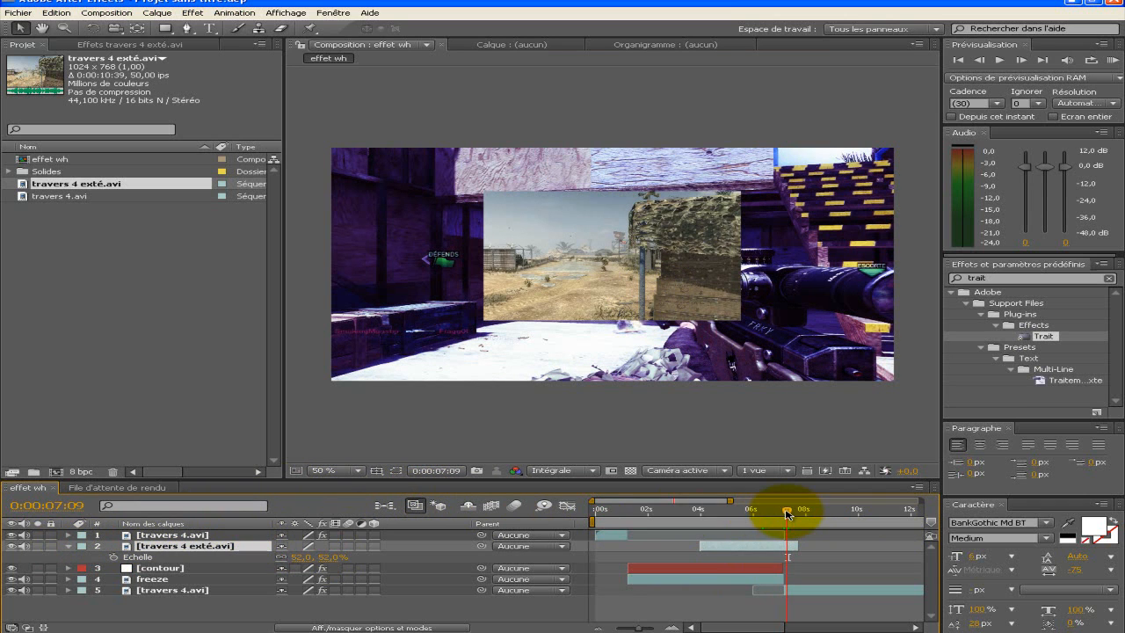
click(10, 546)
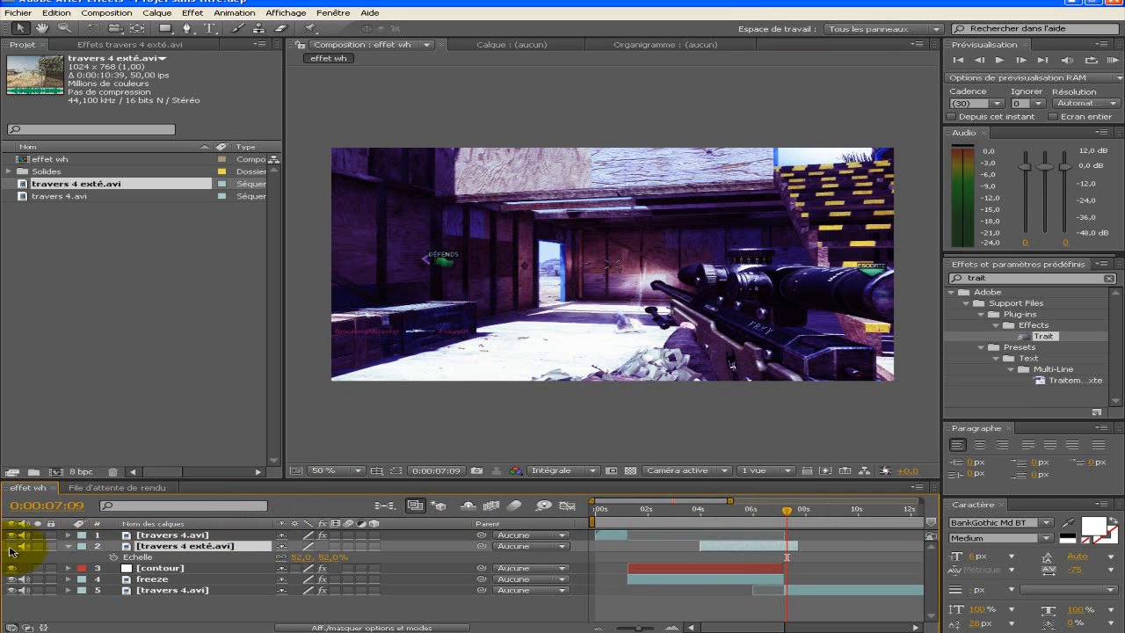
click(11, 548)
click(11, 547)
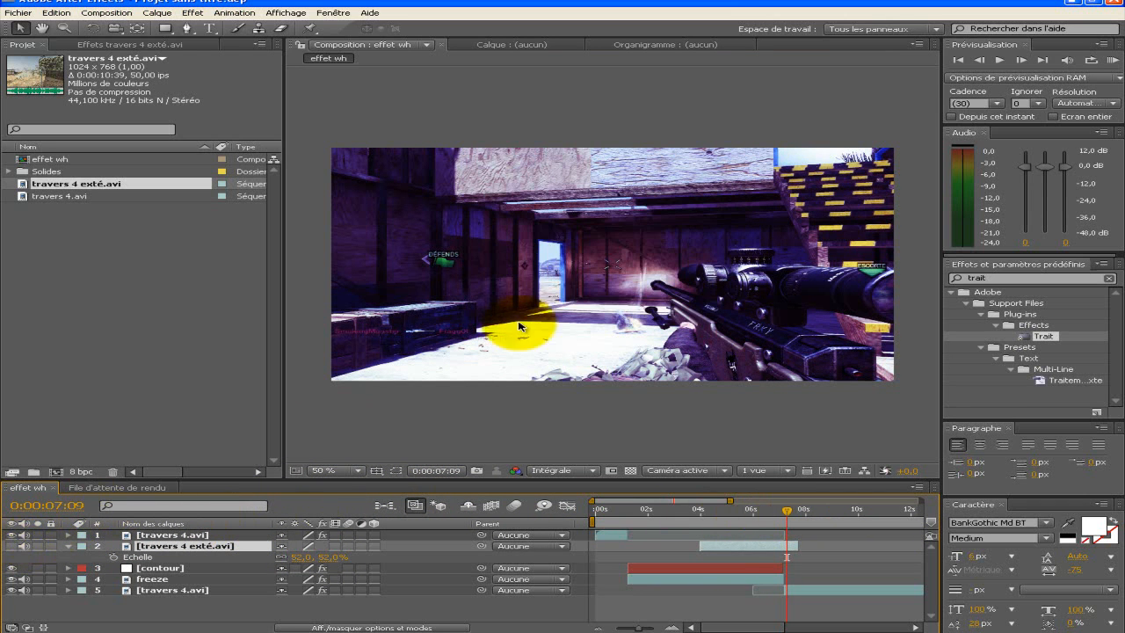
click(11, 546)
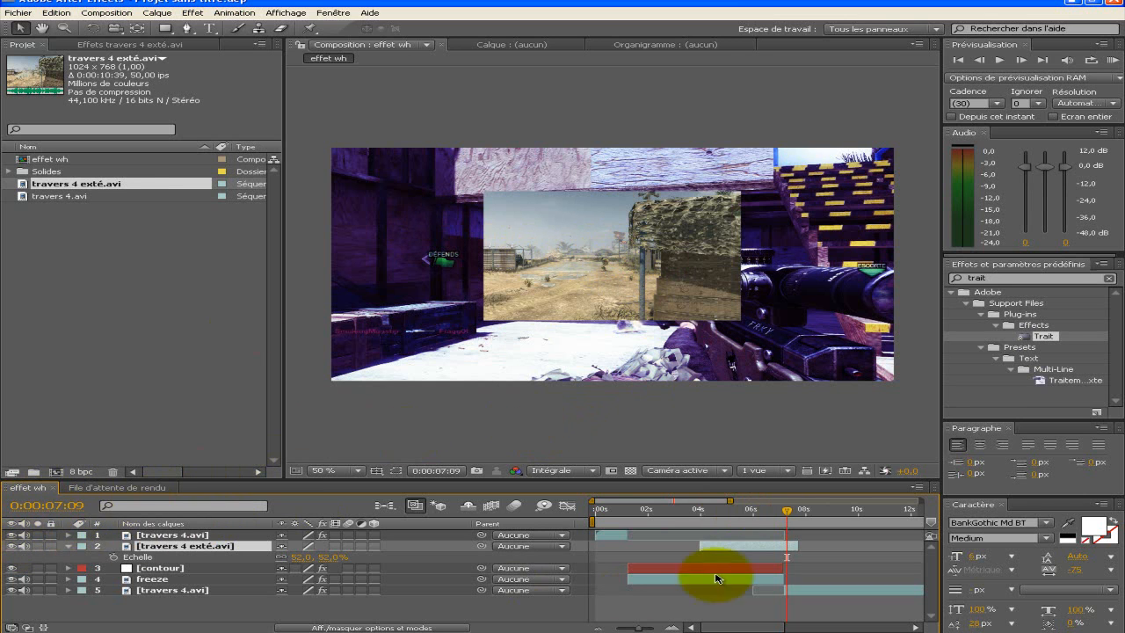
click(786, 512)
click(770, 512)
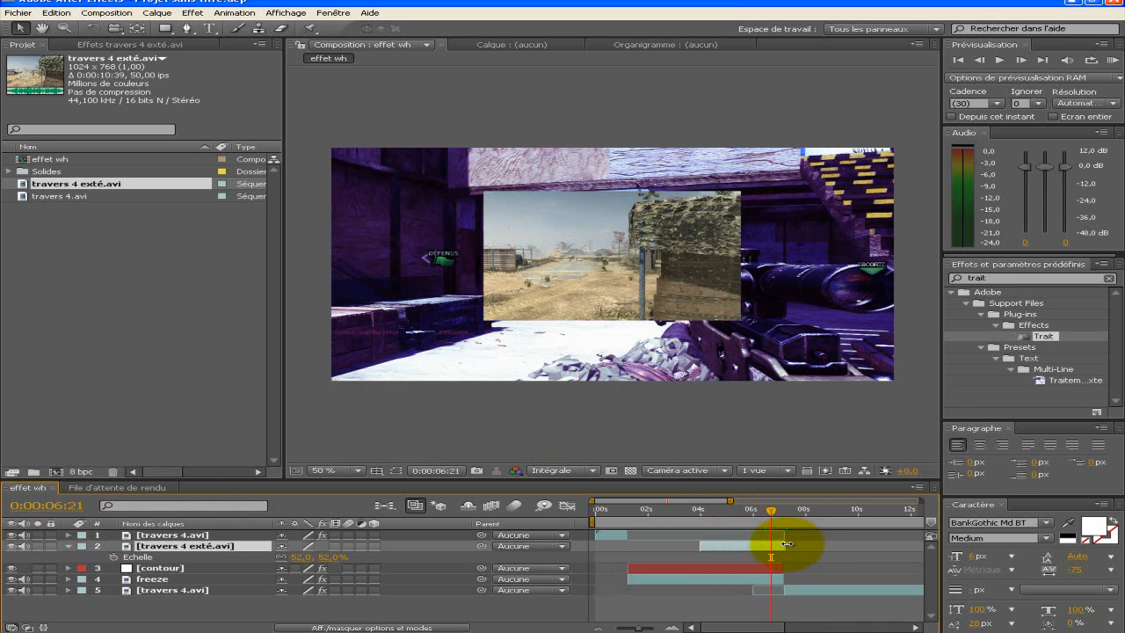
Place the travers 4 exté.avi layer below the freeze layer and start its mask along the white outline's left, top and right edges.
drag(184, 549, 176, 591)
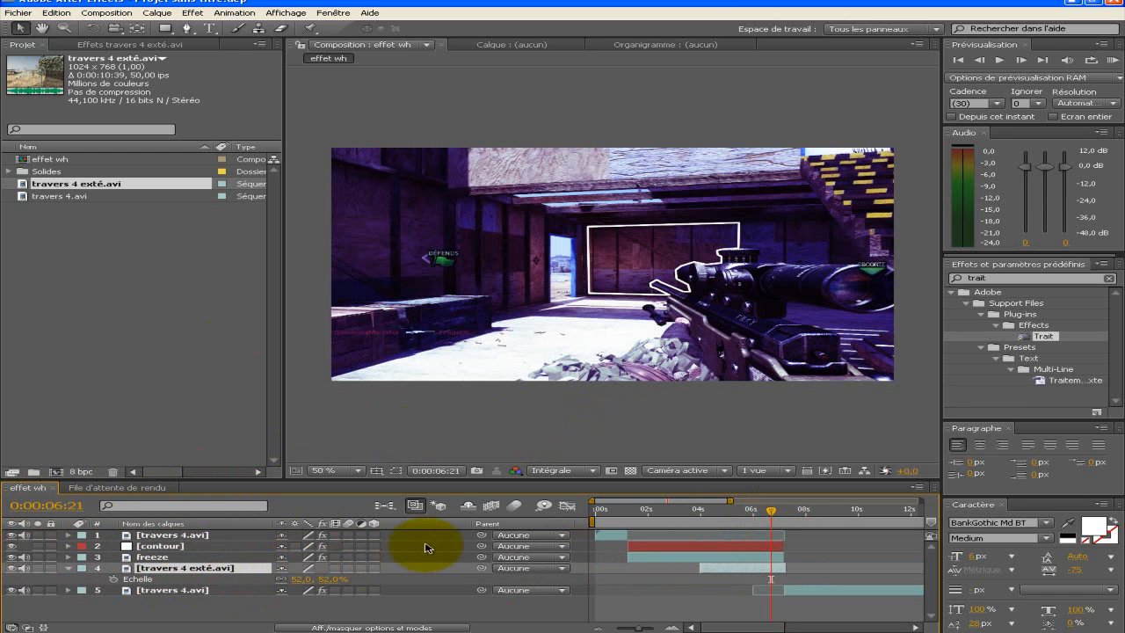
scroll(631, 276, up, 1)
scroll(631, 276, up, 1)
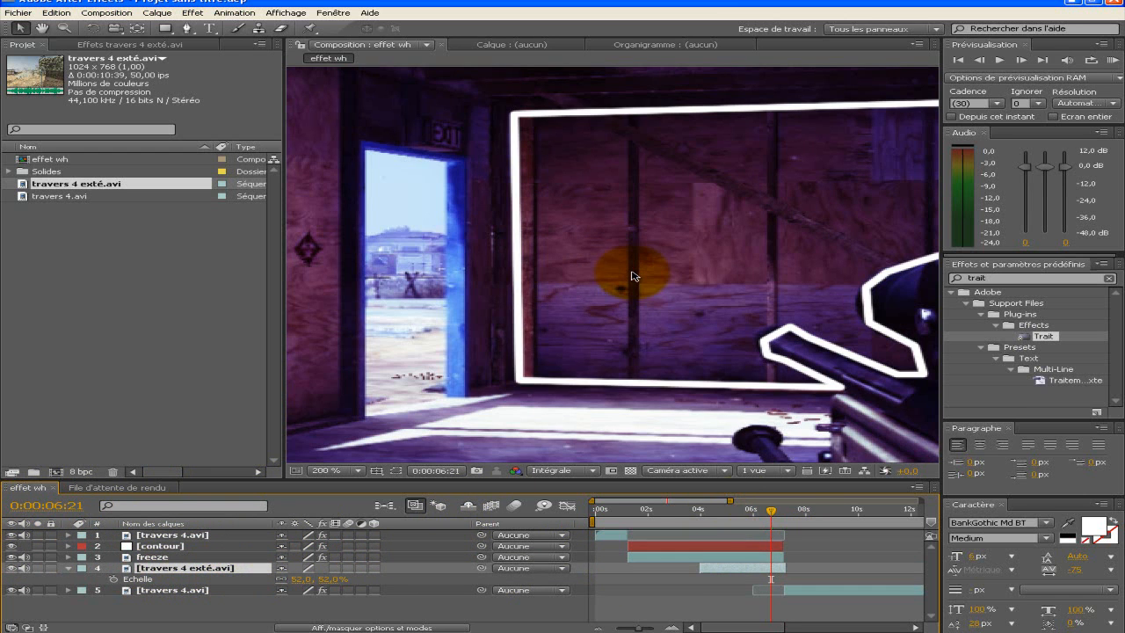
click(187, 28)
click(515, 385)
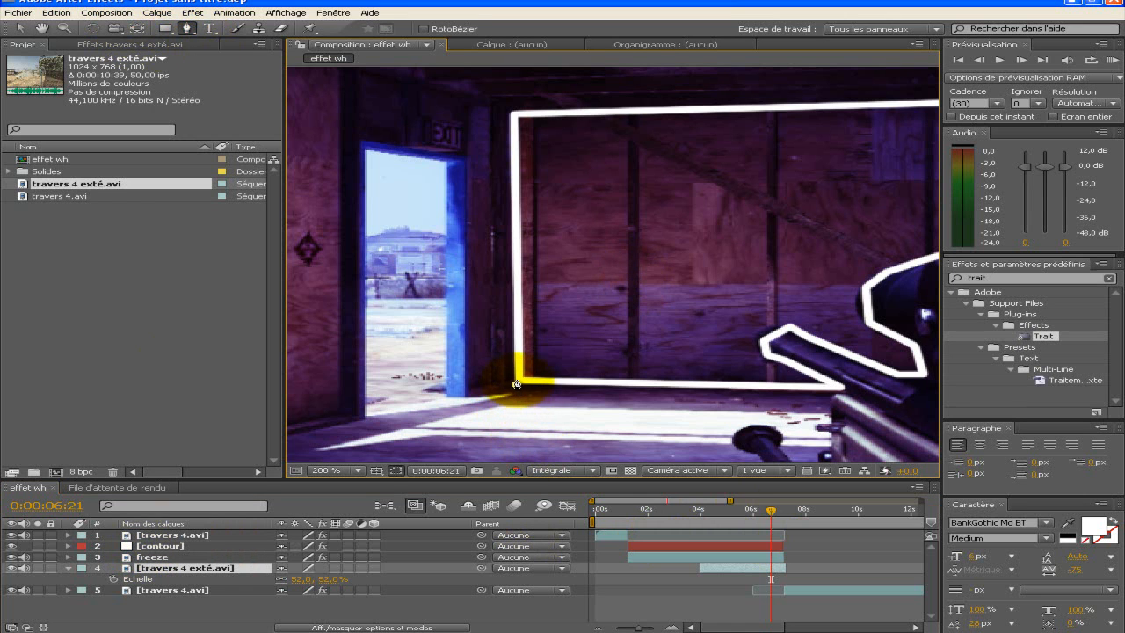
click(514, 115)
scroll(794, 191, down, 1)
scroll(794, 191, up, 1)
click(760, 257)
click(758, 355)
Trace the rest of the travers 4 exté.avi mask around the scope and gun barrel, closing it at the white outline's lower-left corner.
click(677, 369)
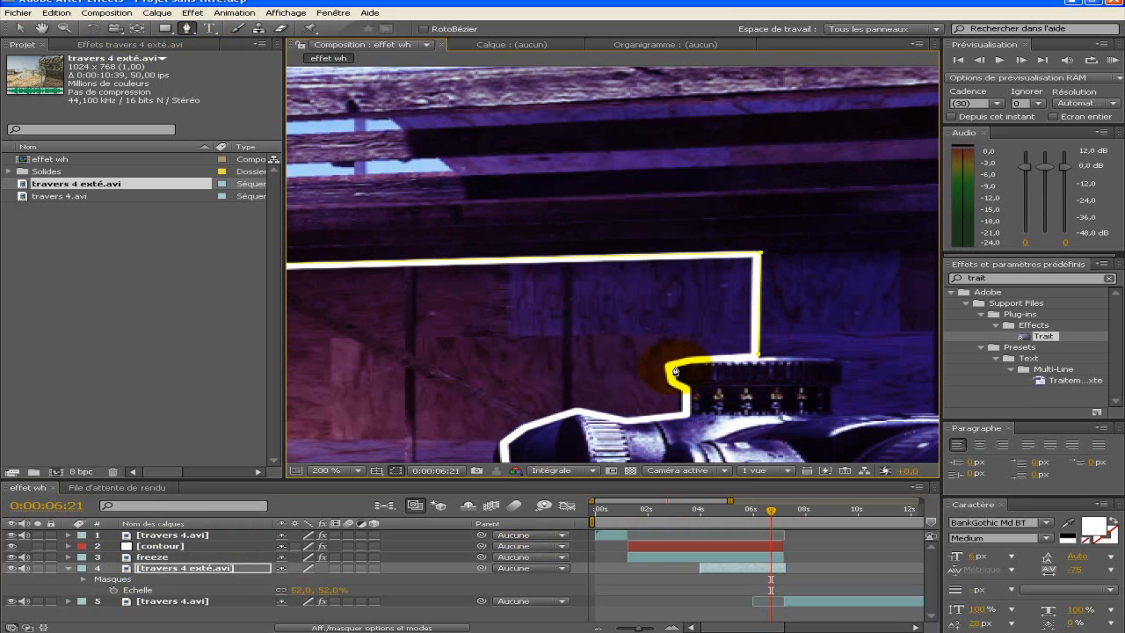
click(690, 392)
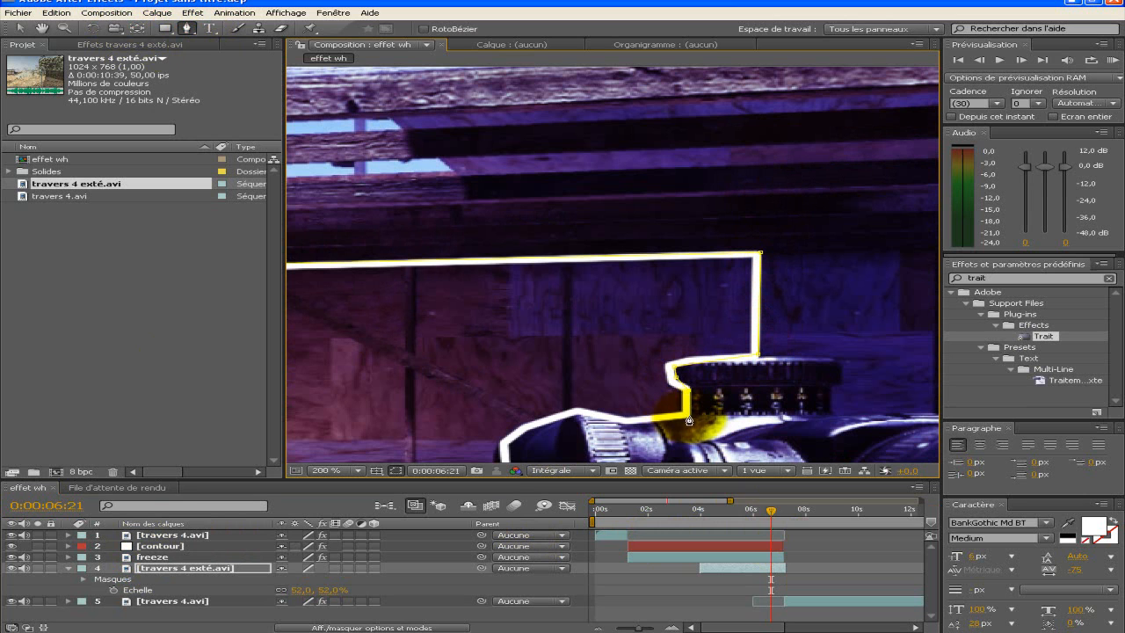
click(690, 416)
click(631, 424)
click(583, 412)
click(562, 418)
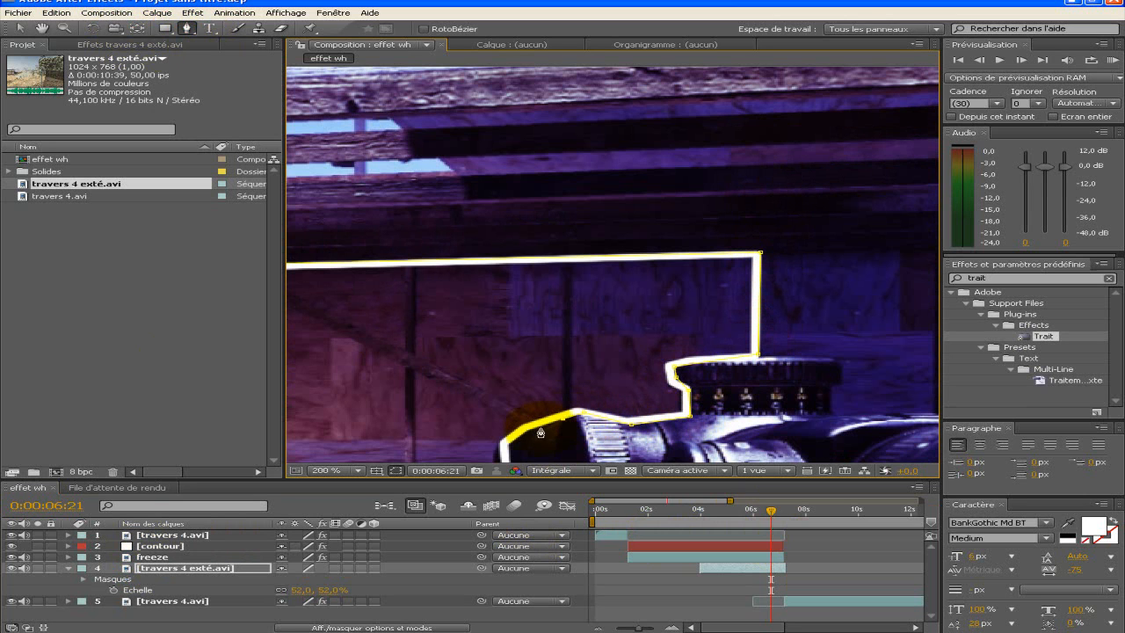
scroll(526, 435, down, 1)
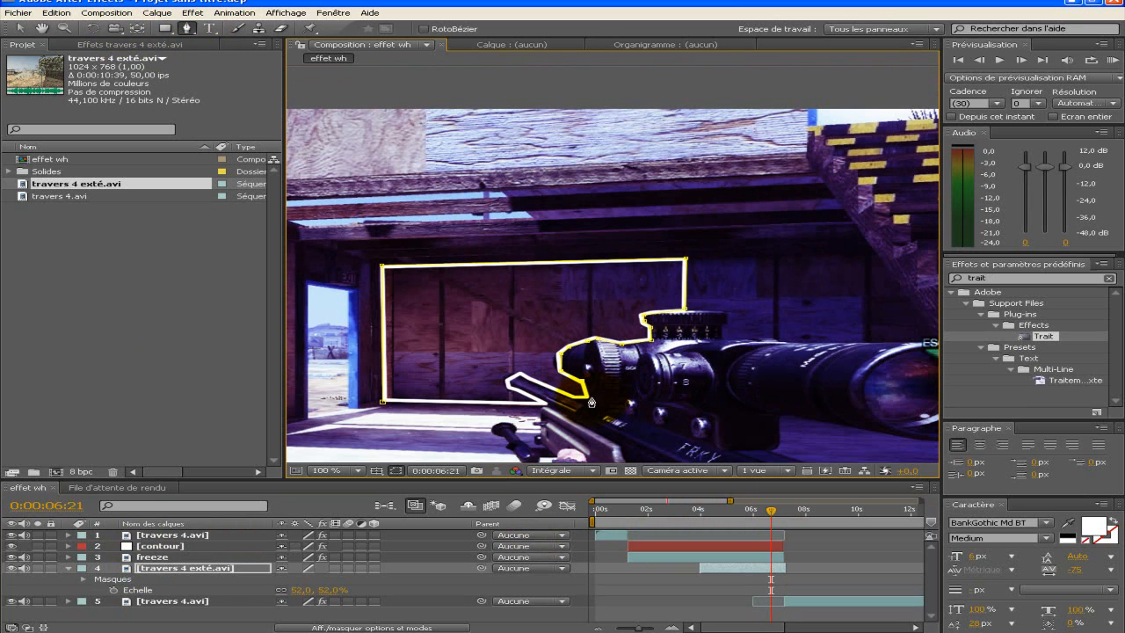
click(572, 398)
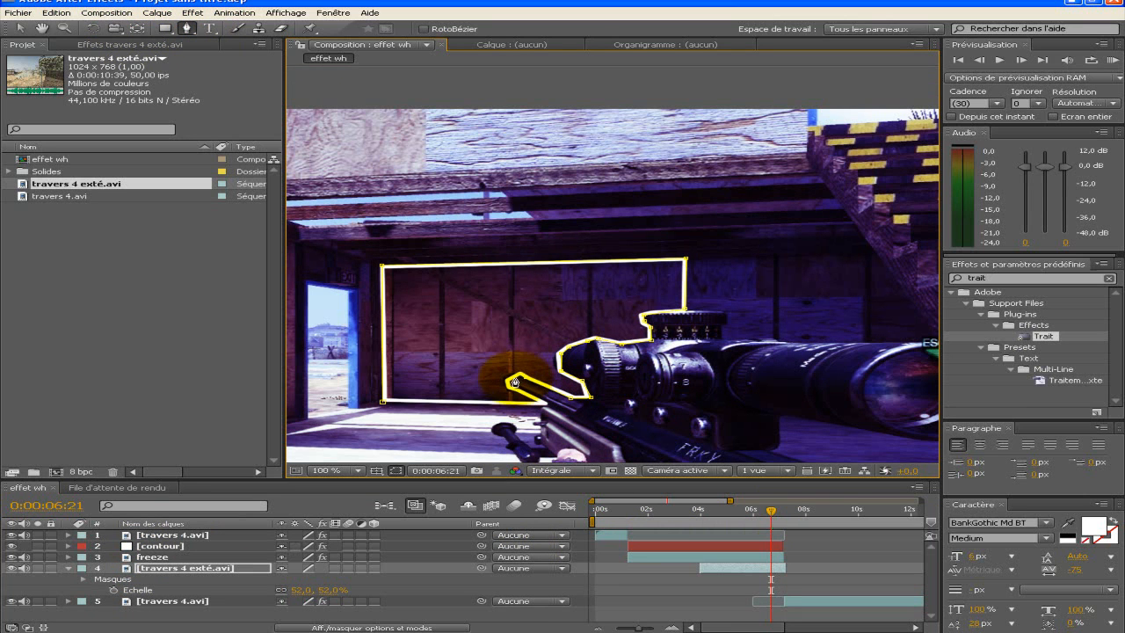
click(542, 404)
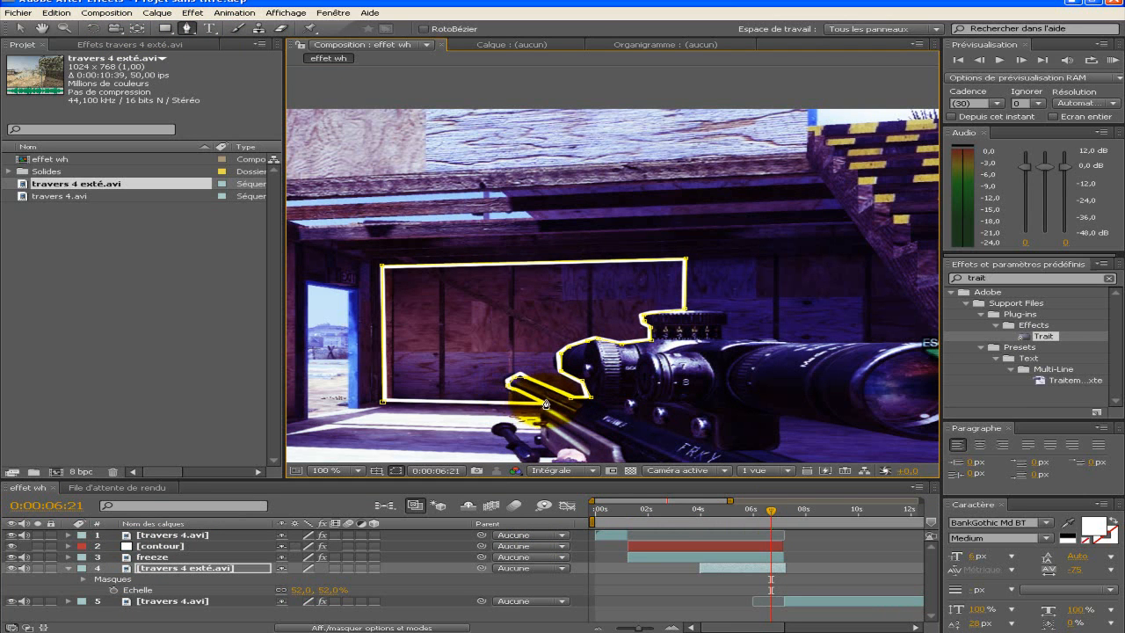
click(384, 403)
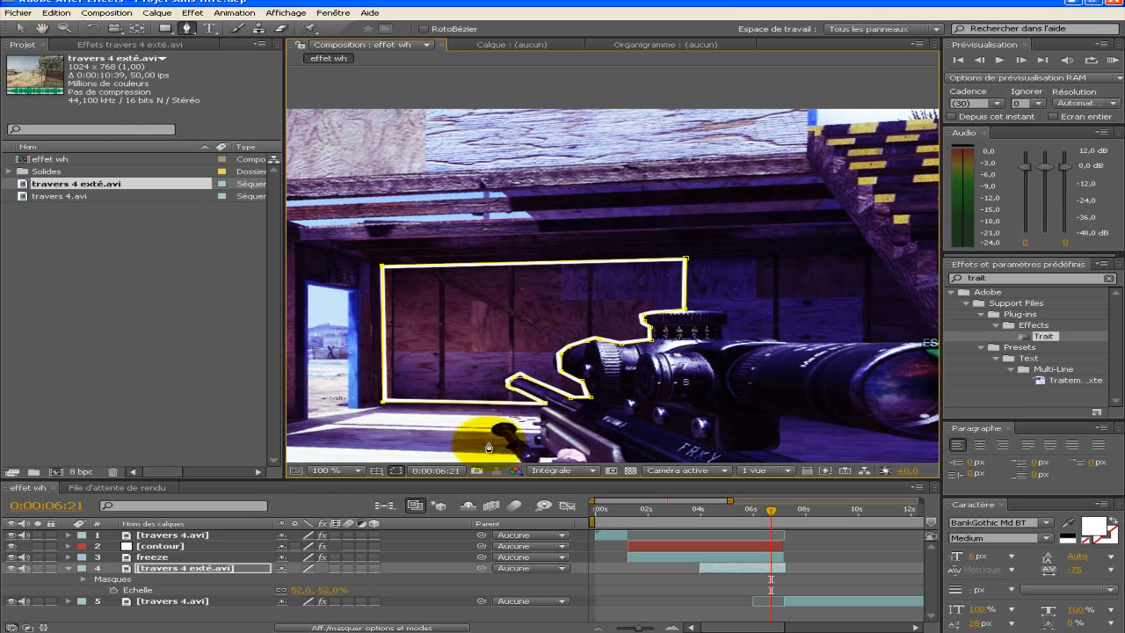
Move the masked travers 4 exté.avi layer directly above the freeze layer.
click(192, 567)
drag(191, 567, 189, 557)
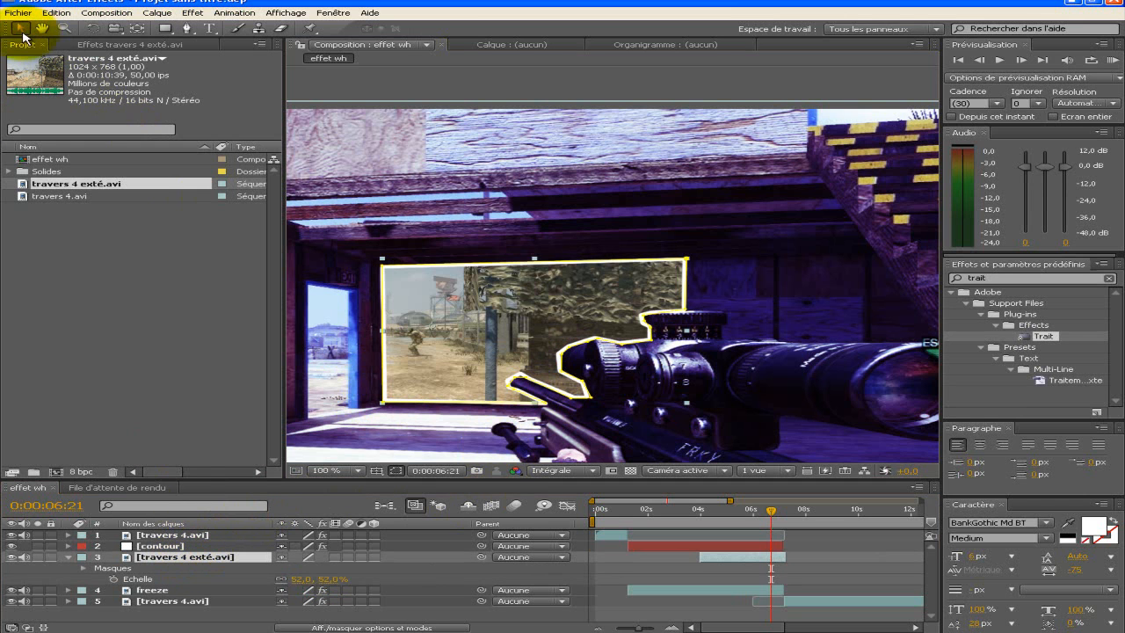
scroll(393, 279, down, 1)
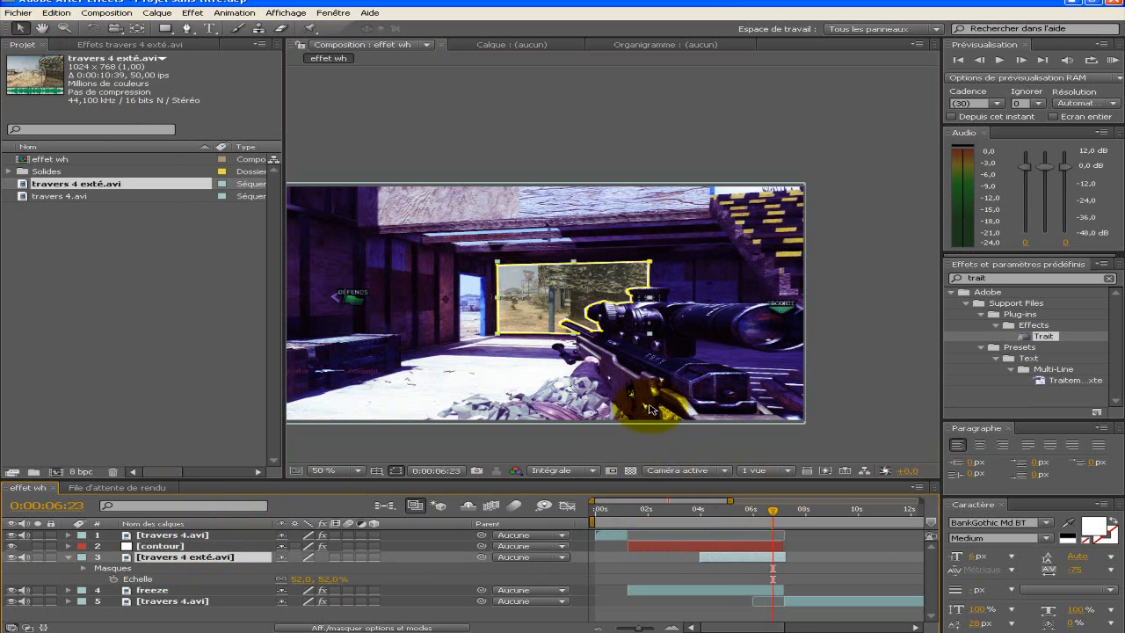
click(521, 282)
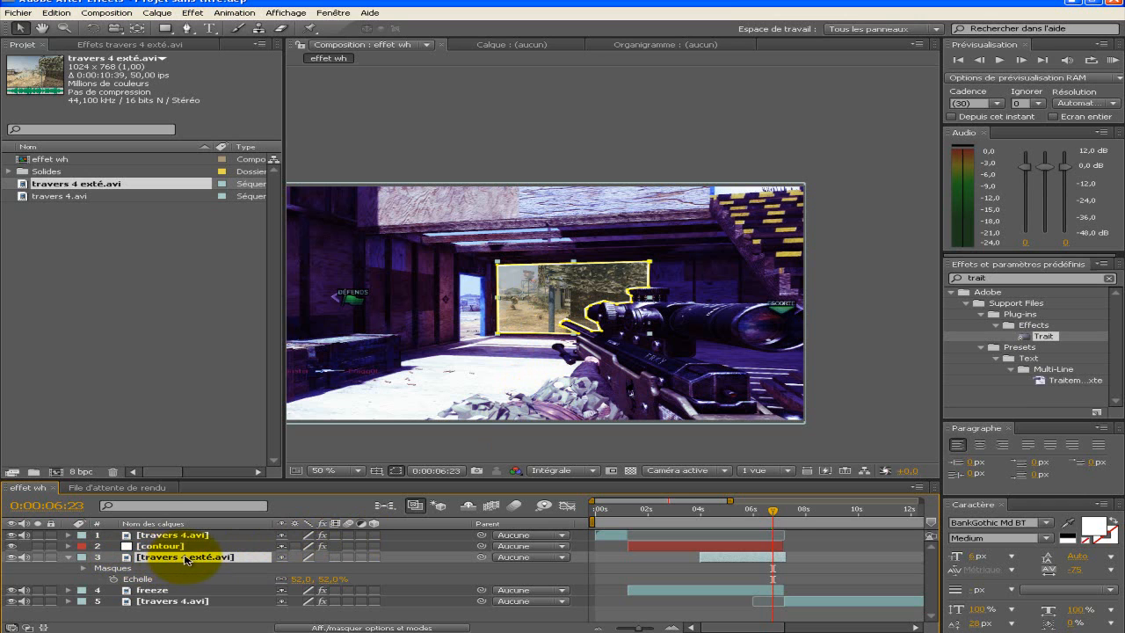
Go to 0:00:04:29 and set the travers 4 exté.avi layer's opacity to 70 %.
drag(763, 510, 727, 511)
key(t)
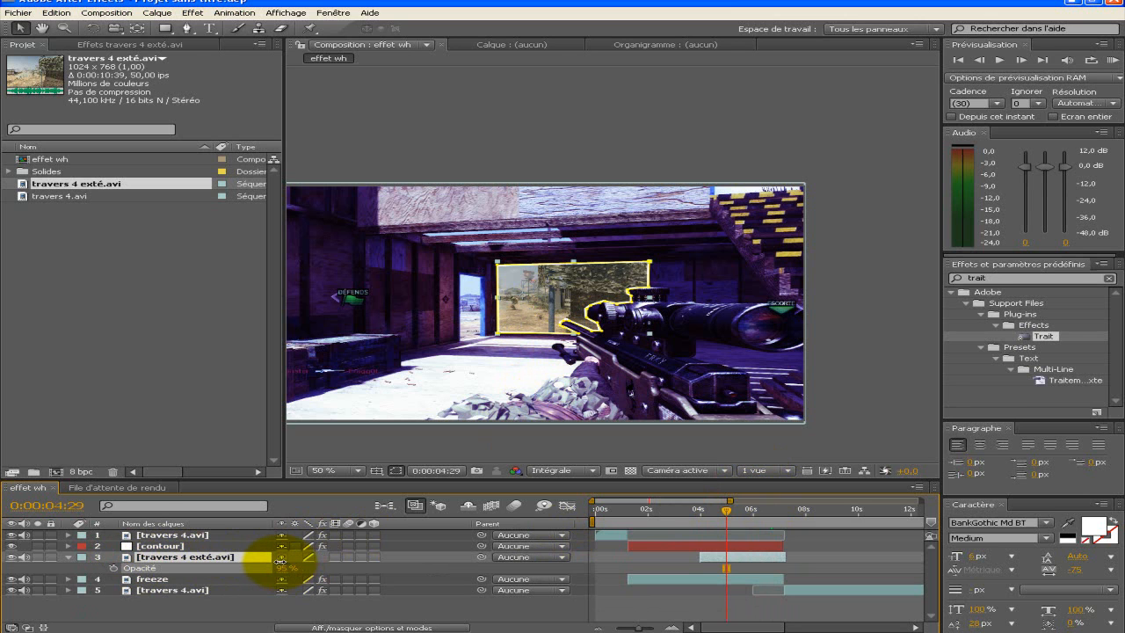
drag(272, 561, 251, 567)
click(195, 558)
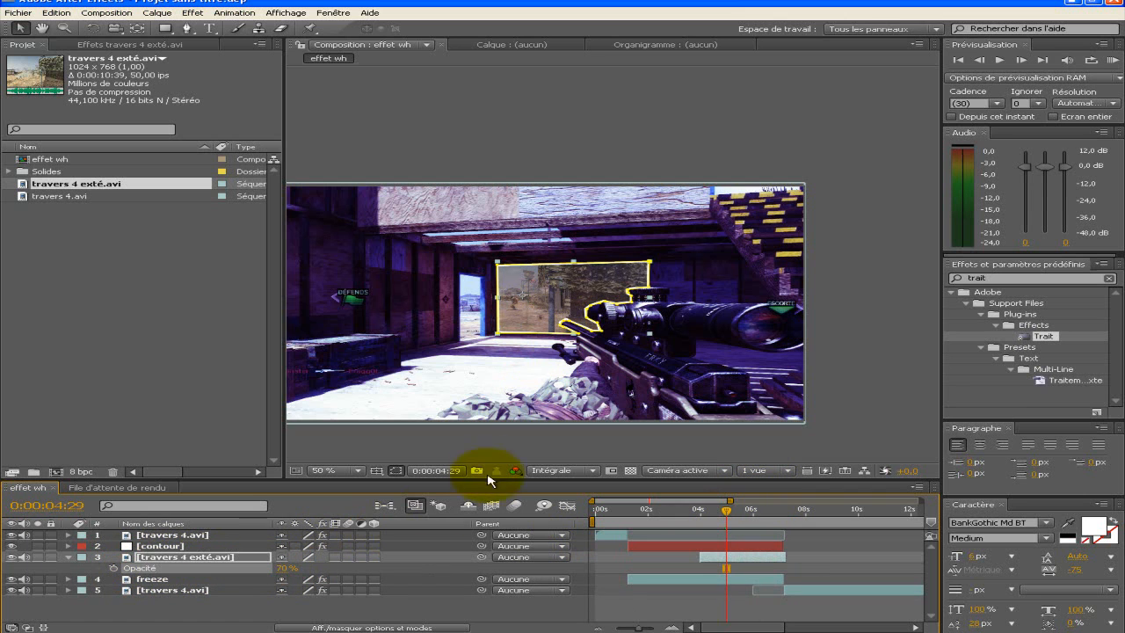
scroll(525, 378, up, 2)
scroll(522, 374, down, 1)
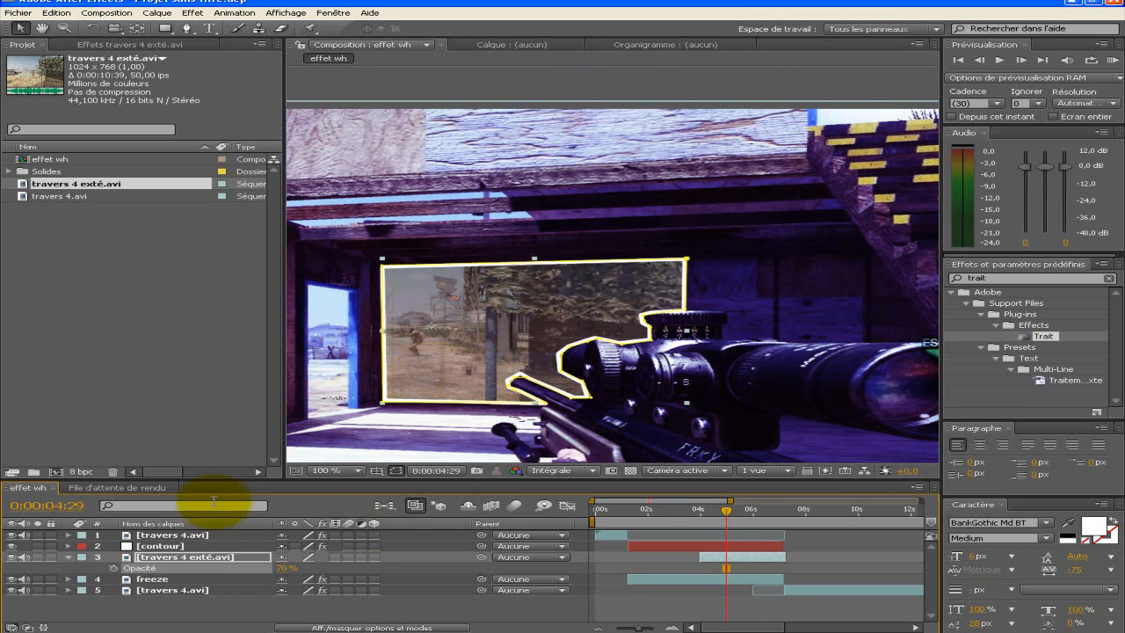
Duplicate the travers 4 exté.avi layer and ready the Pen tool with RotoBézier enabled for masking the soldier.
click(180, 557)
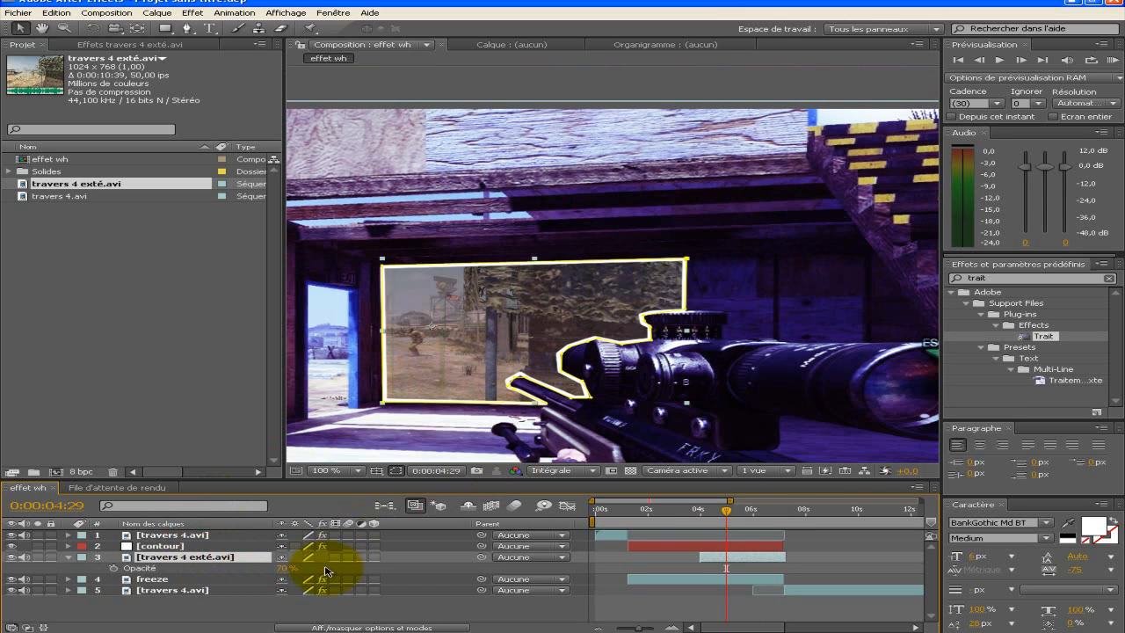
key(ctrl+d)
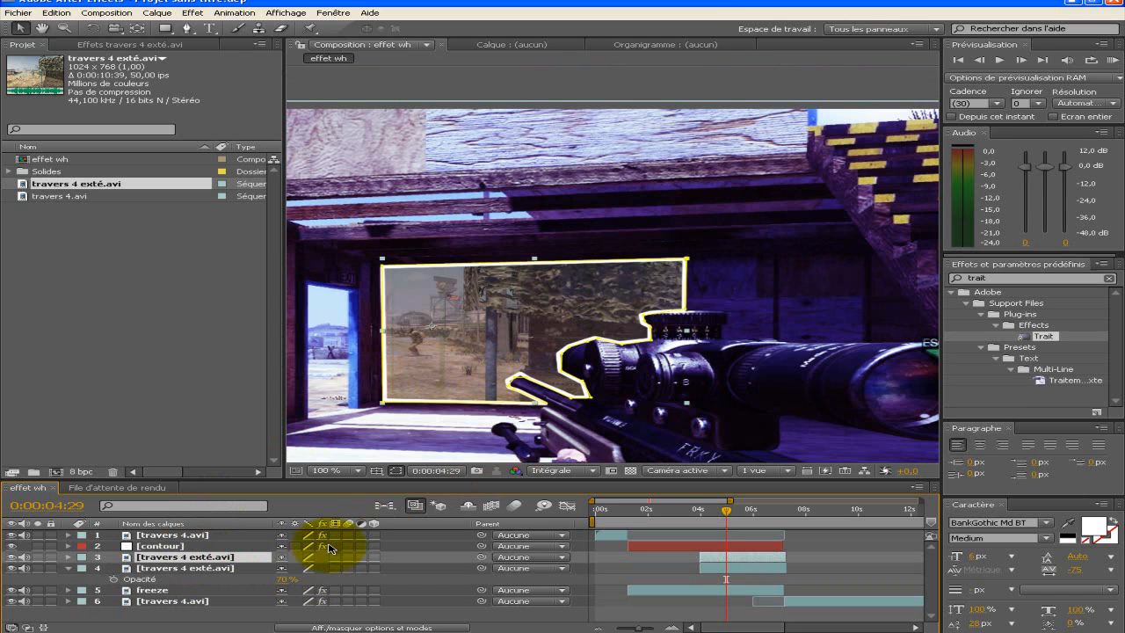
scroll(345, 412, up, 1)
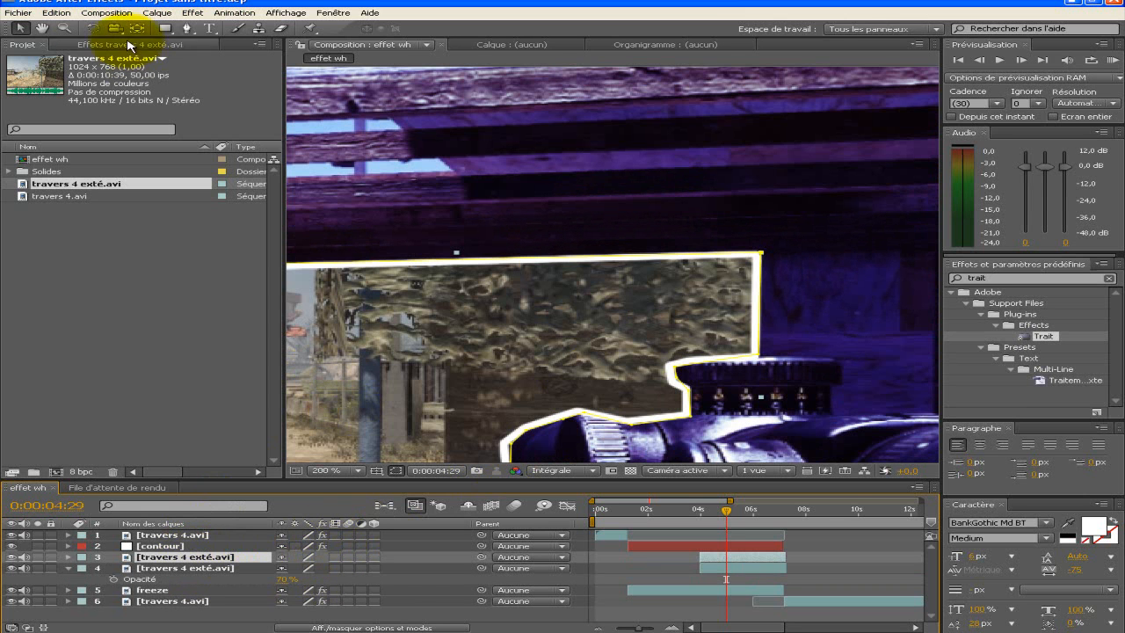
click(41, 29)
drag(637, 308, 857, 163)
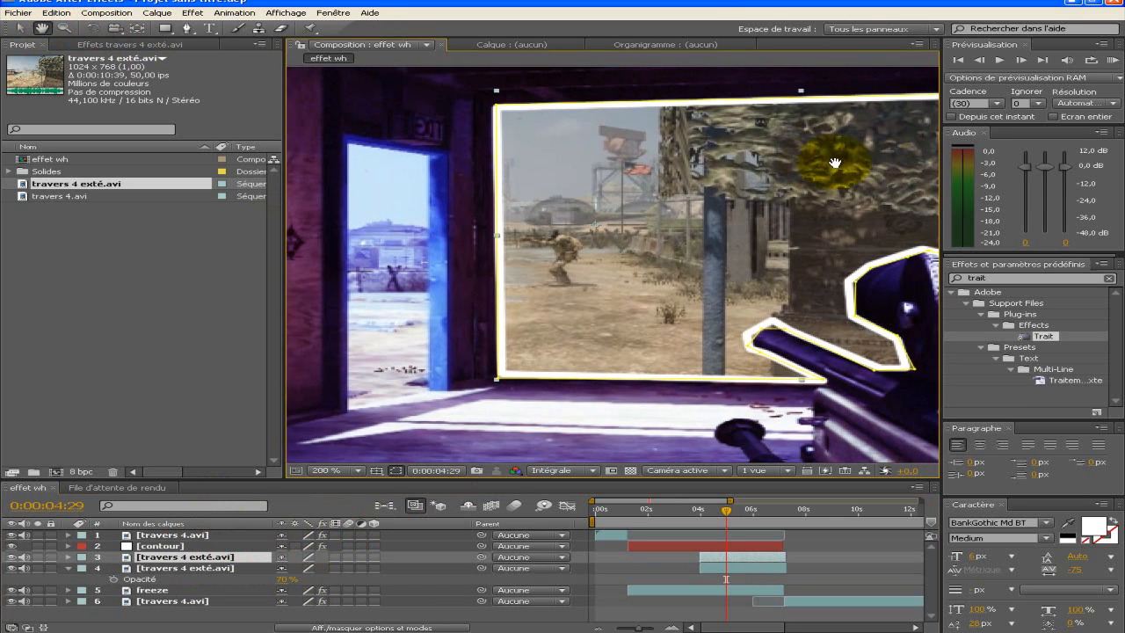
scroll(709, 259, up, 1)
click(182, 28)
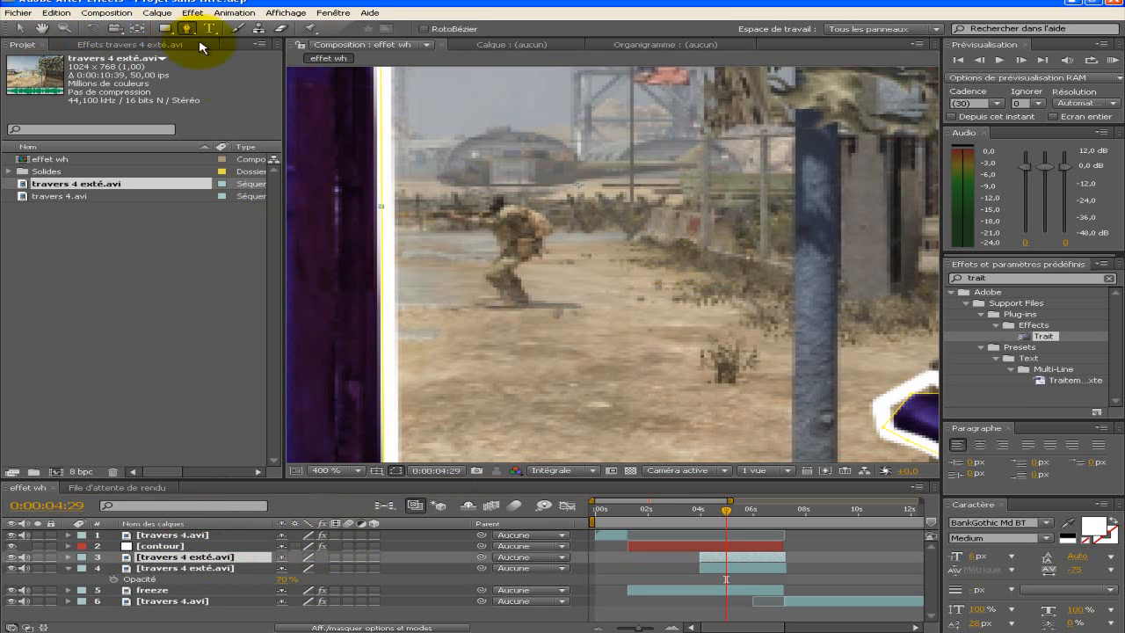
click(427, 28)
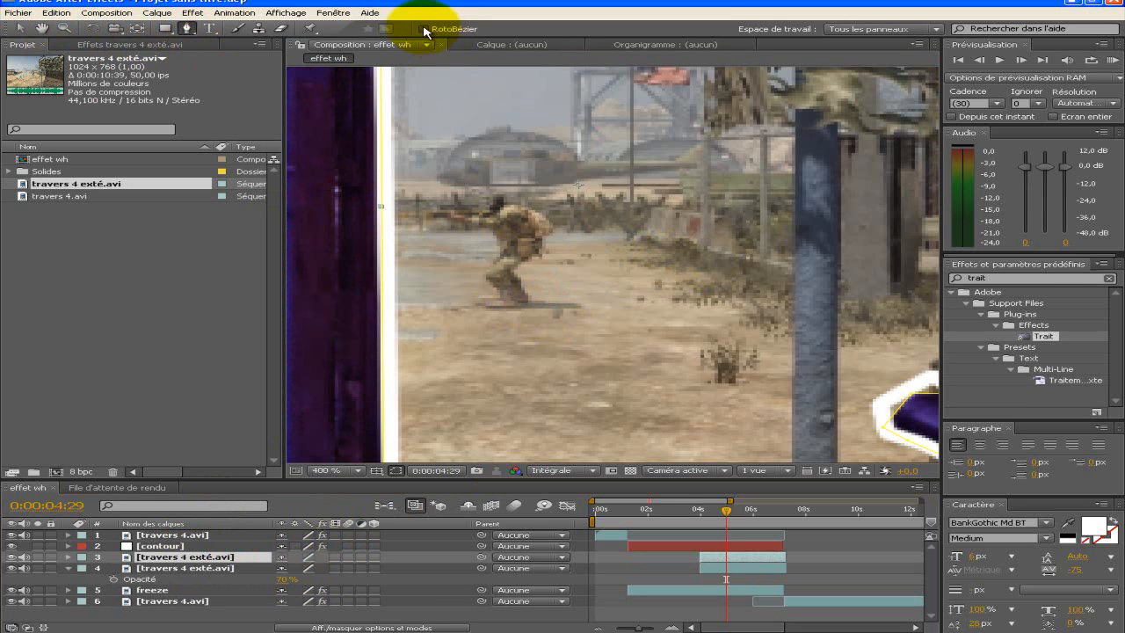
Trace a closed RotoBézier mask around the crouching soldier and his weapon on the upper travers 4 exté.avi layer.
click(524, 304)
click(492, 307)
click(484, 296)
click(496, 293)
click(481, 273)
click(493, 259)
click(498, 244)
click(490, 226)
click(453, 220)
click(429, 212)
click(445, 207)
click(485, 196)
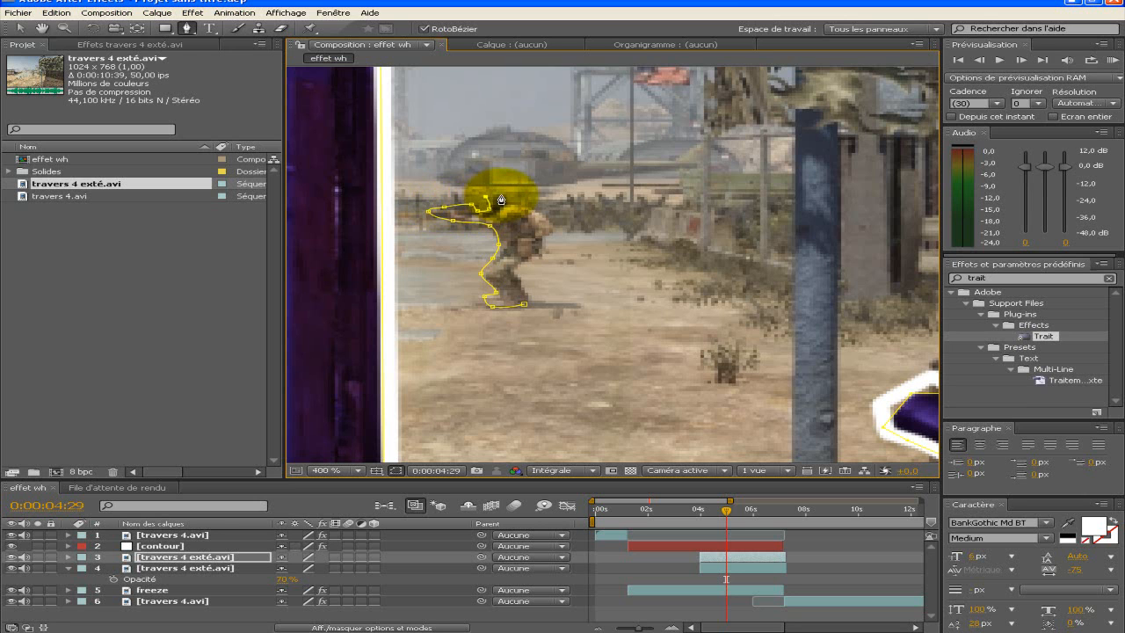
click(520, 201)
click(542, 215)
click(552, 227)
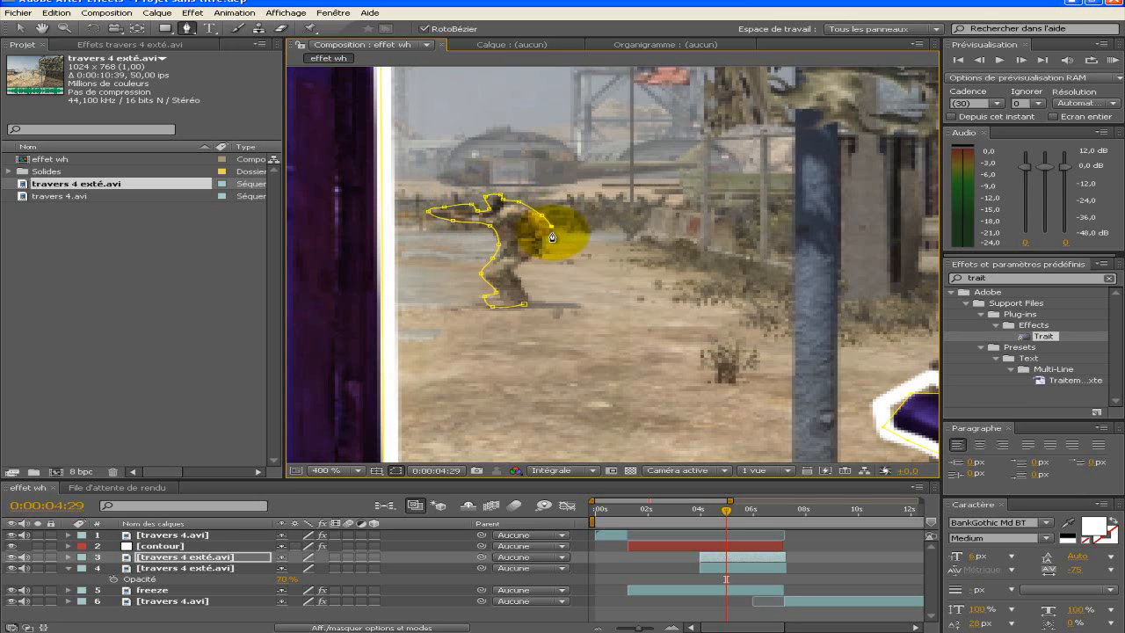
click(542, 250)
click(526, 264)
click(515, 268)
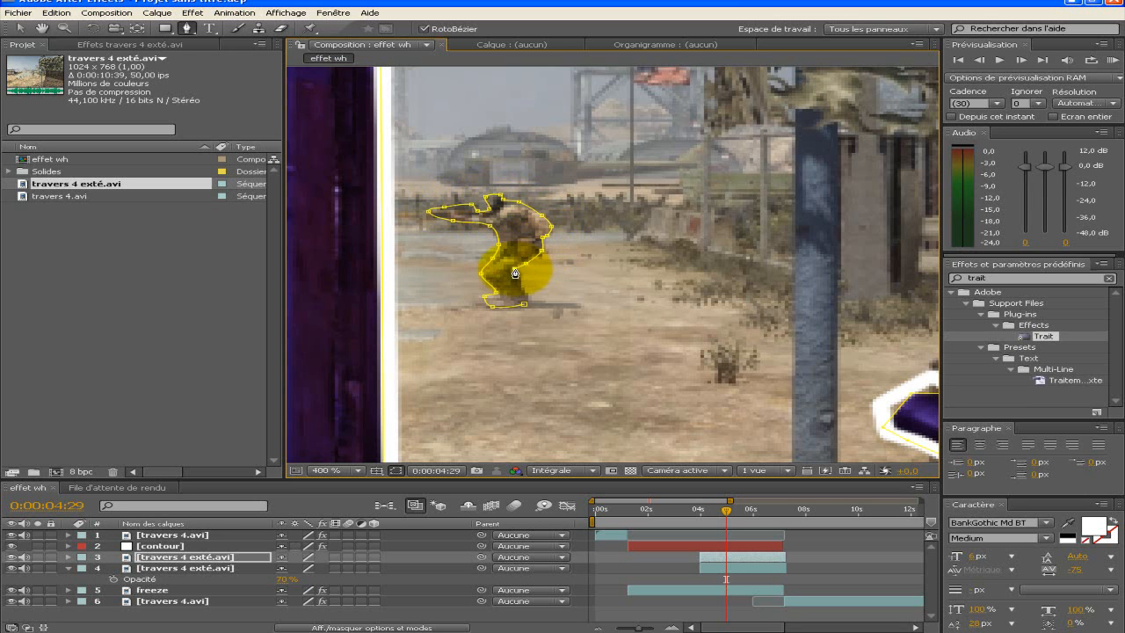
click(521, 279)
click(530, 293)
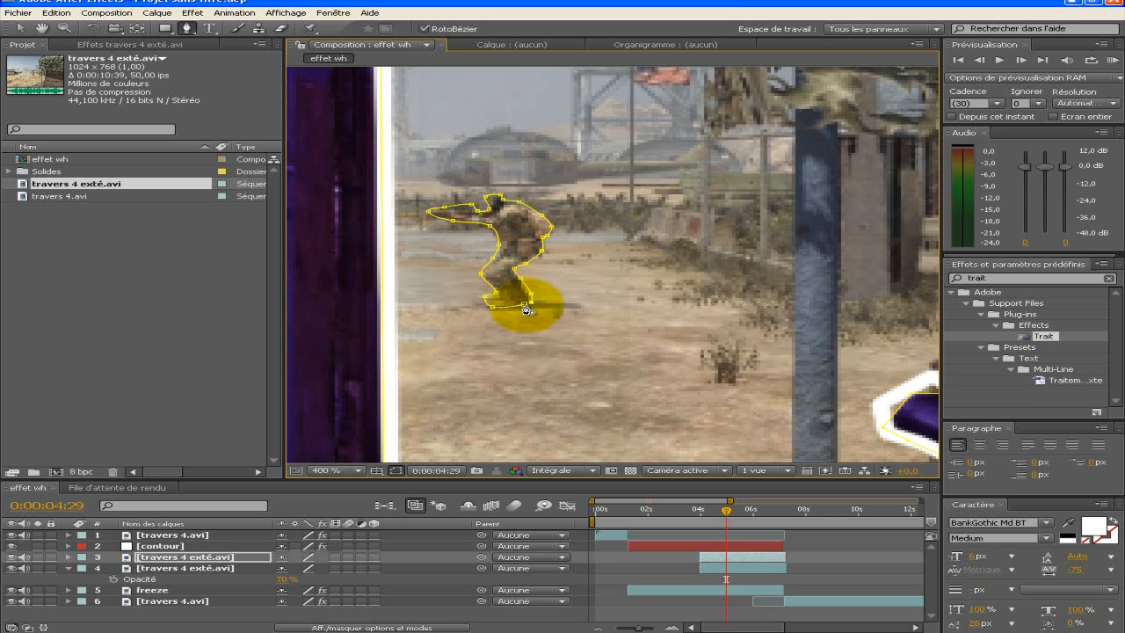
click(525, 307)
key(comma)
key(comma)
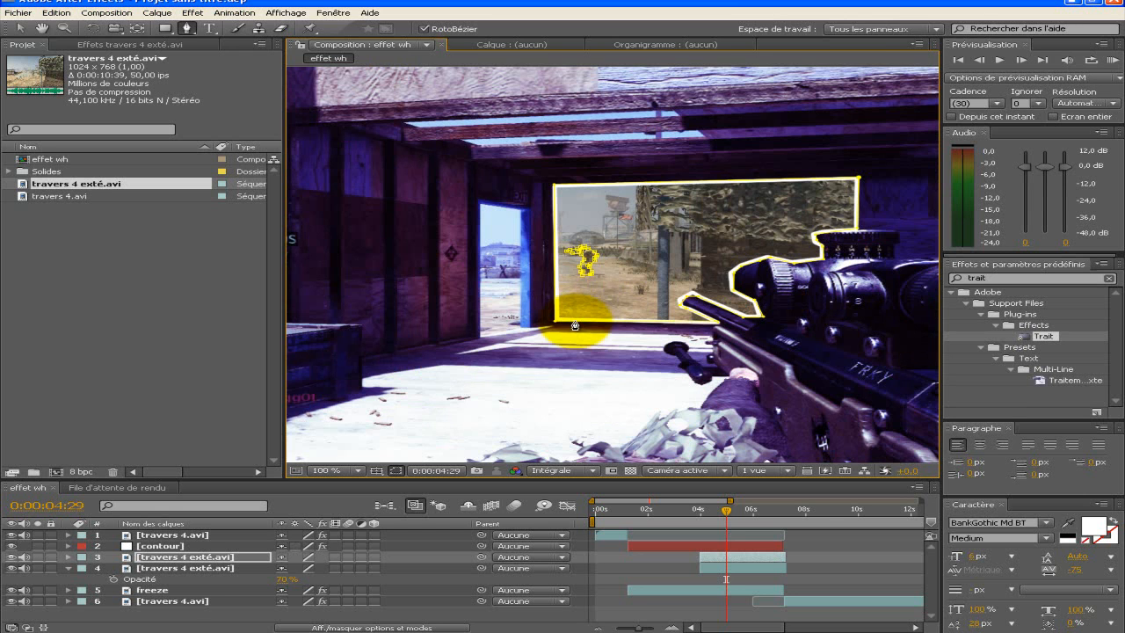
Solo the upper travers 4 exté.avi layer to inspect its masks, and turn the solo off again.
click(183, 558)
click(19, 29)
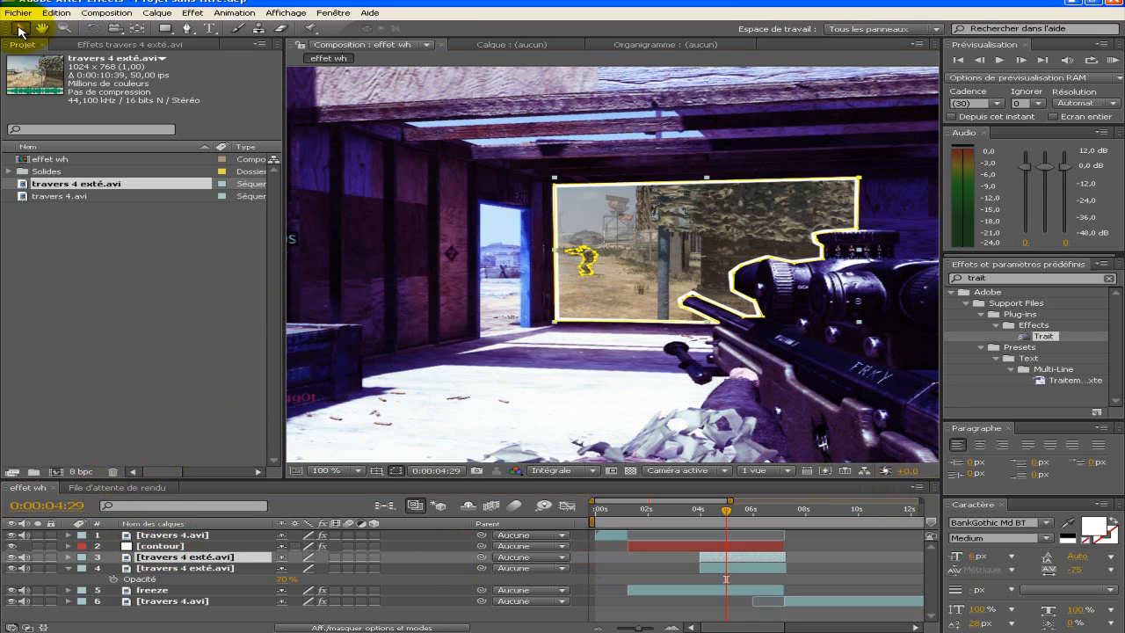
click(38, 557)
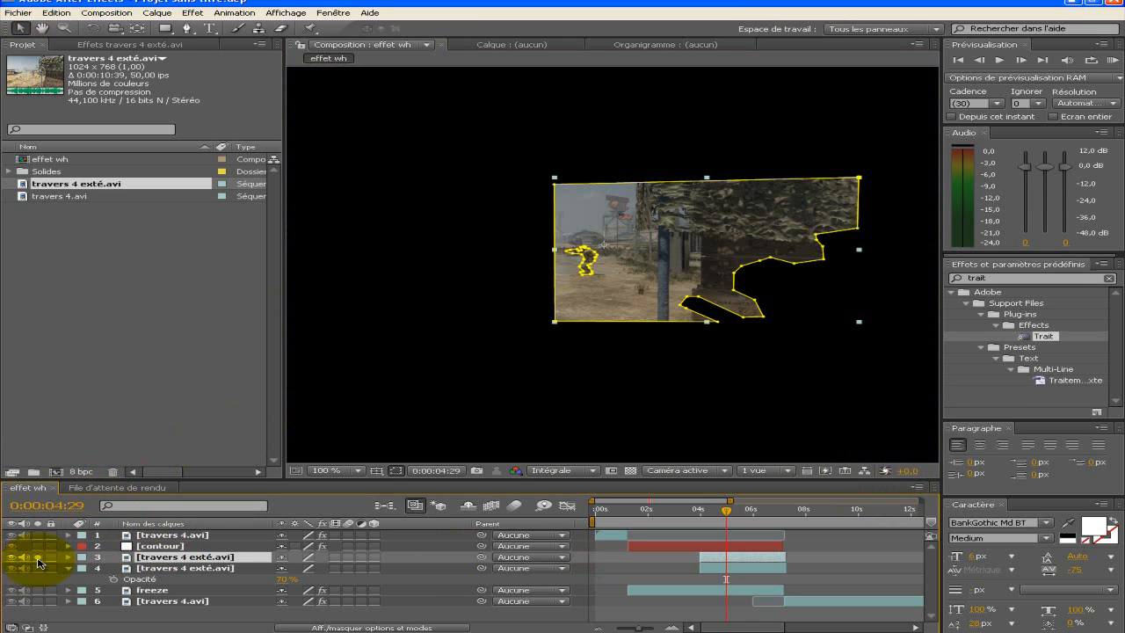
click(38, 559)
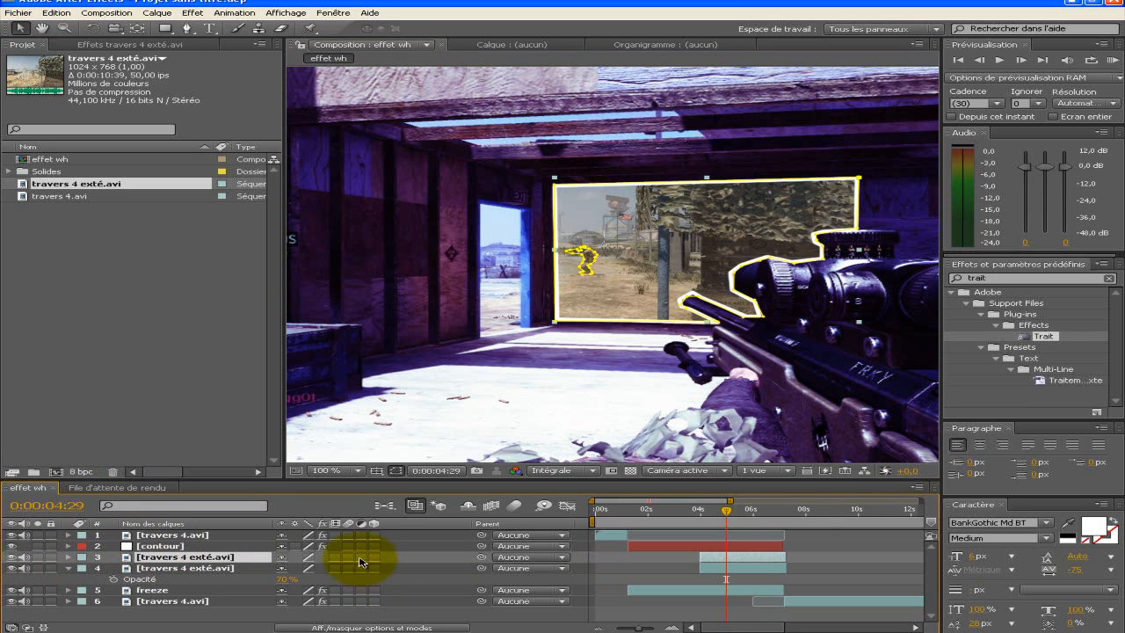
Delete Masque 1 from the upper travers 4 exté.avi layer, keeping only the soldier mask.
key(m)
click(146, 570)
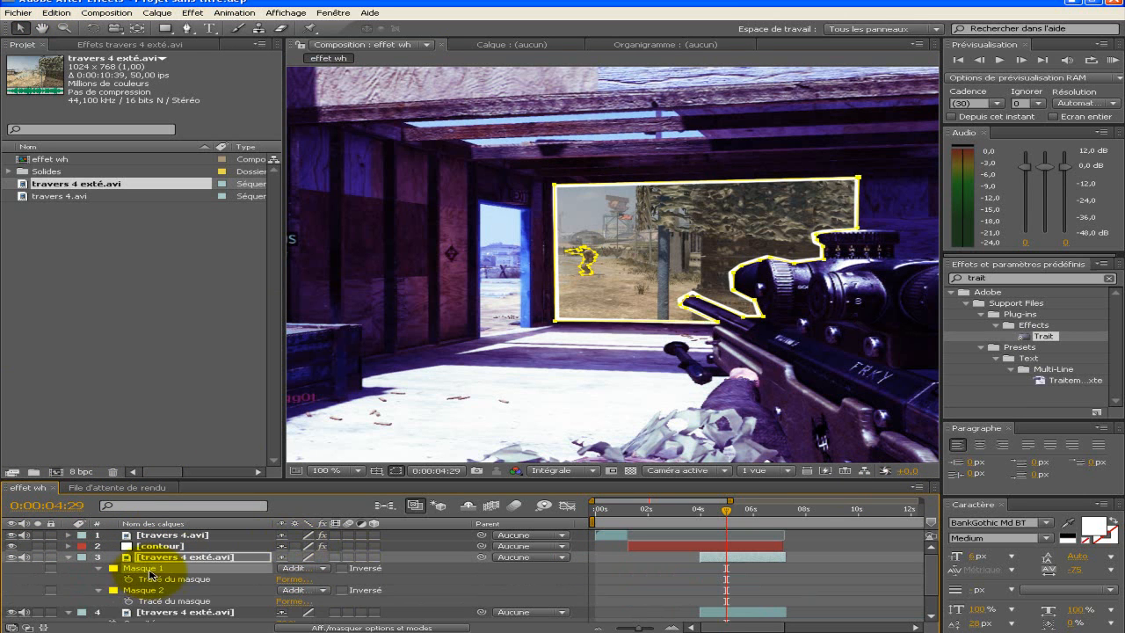
key(Delete)
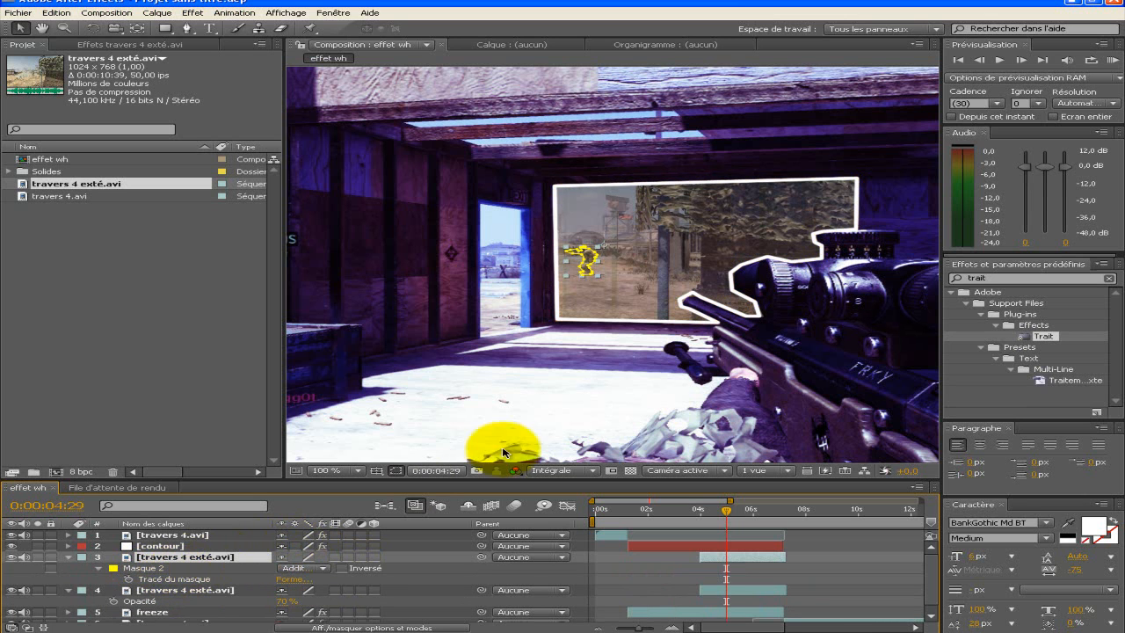
Apply the Remplir effect to the soldier-masked travers 4 exté.avi layer with a red fill colour.
click(1000, 279)
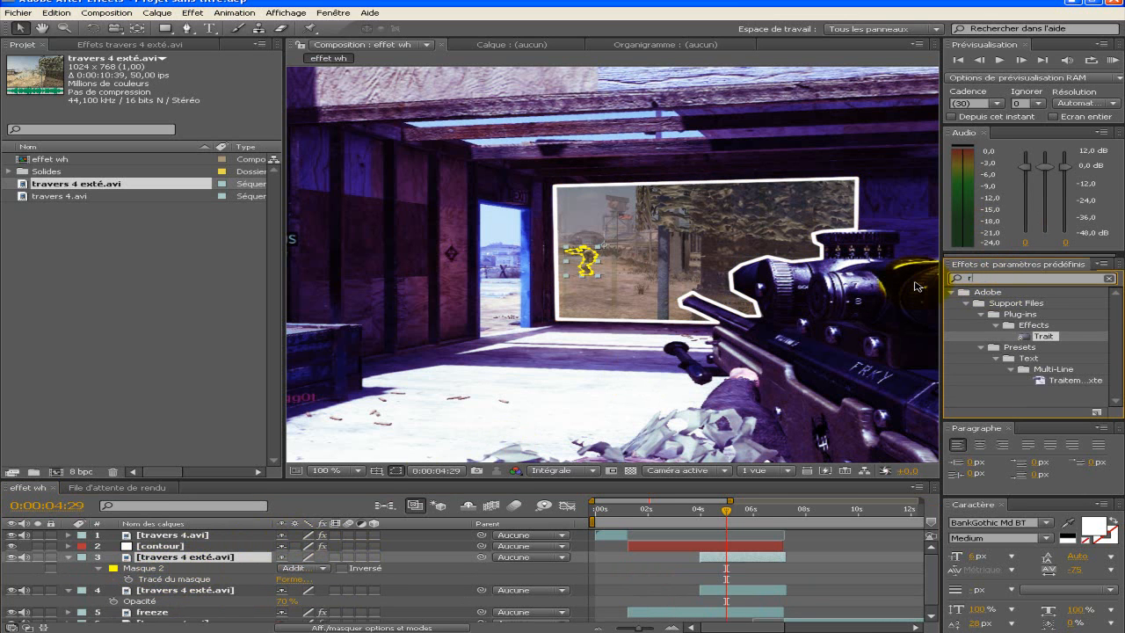
text(remplir)
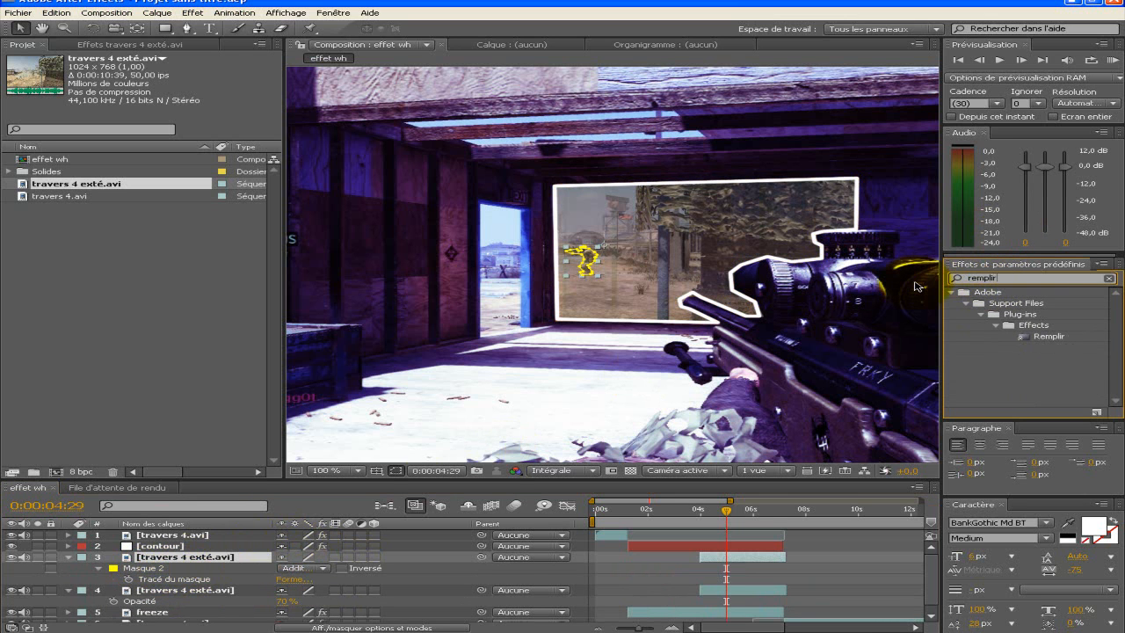
double_click(1050, 337)
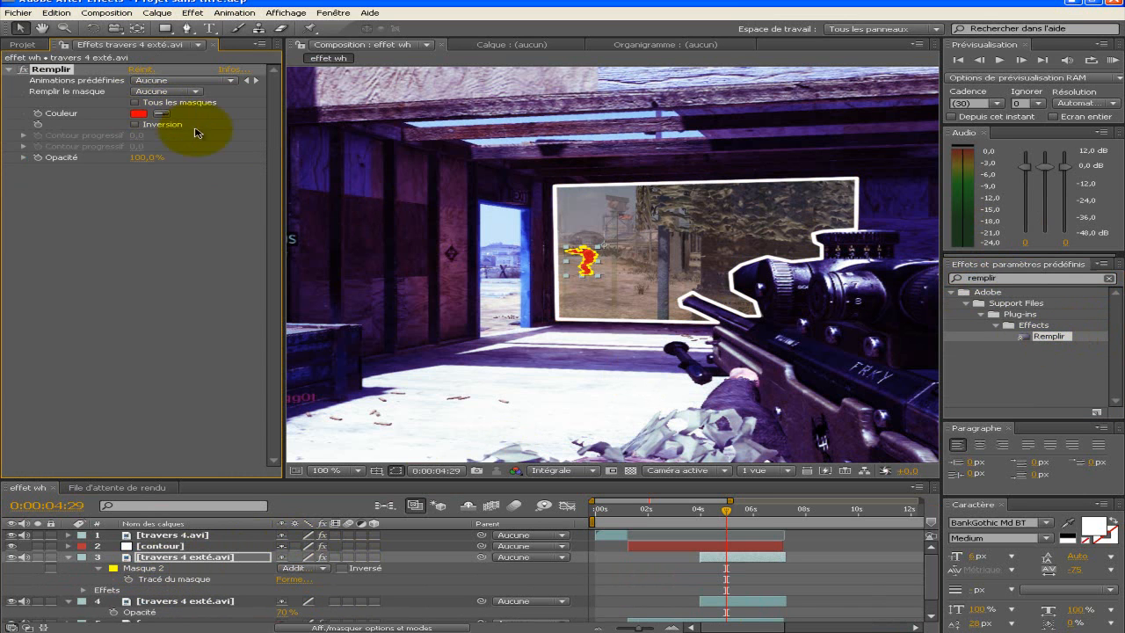
click(138, 113)
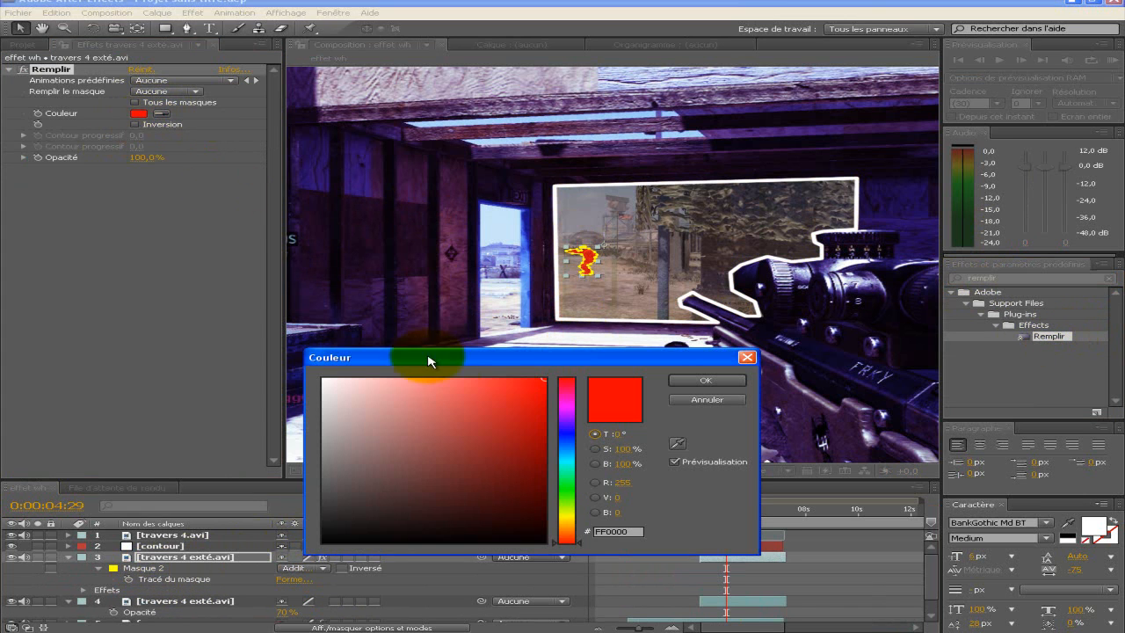
drag(569, 432, 569, 362)
click(707, 381)
click(559, 345)
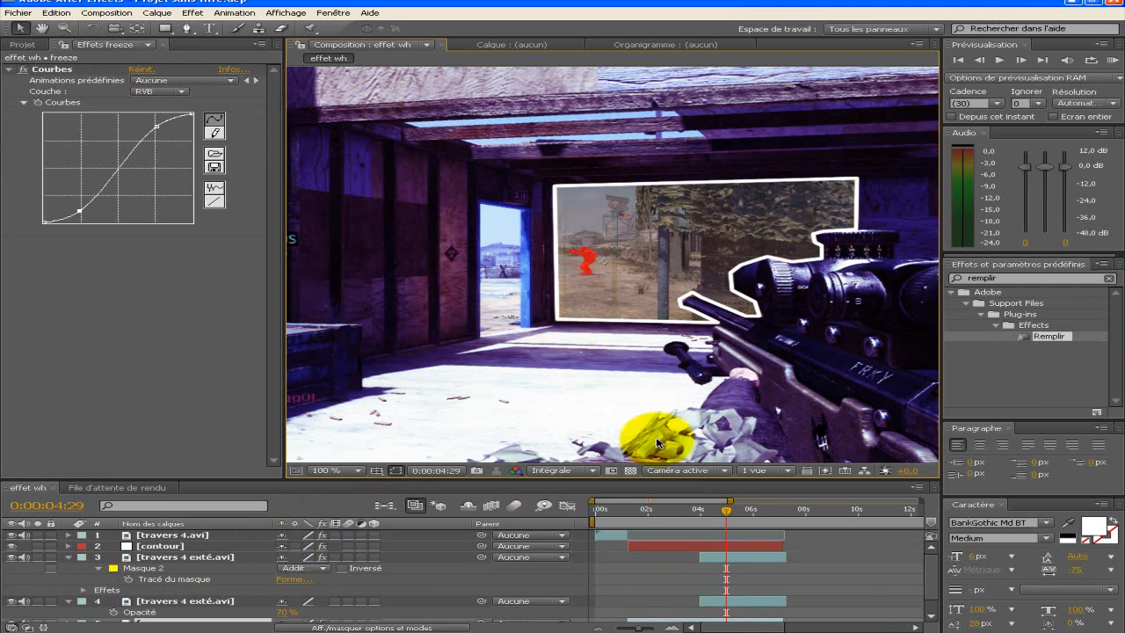
Try splitting the contour layer at 0:00:03:29 and deleting its earlier part.
drag(726, 519, 712, 519)
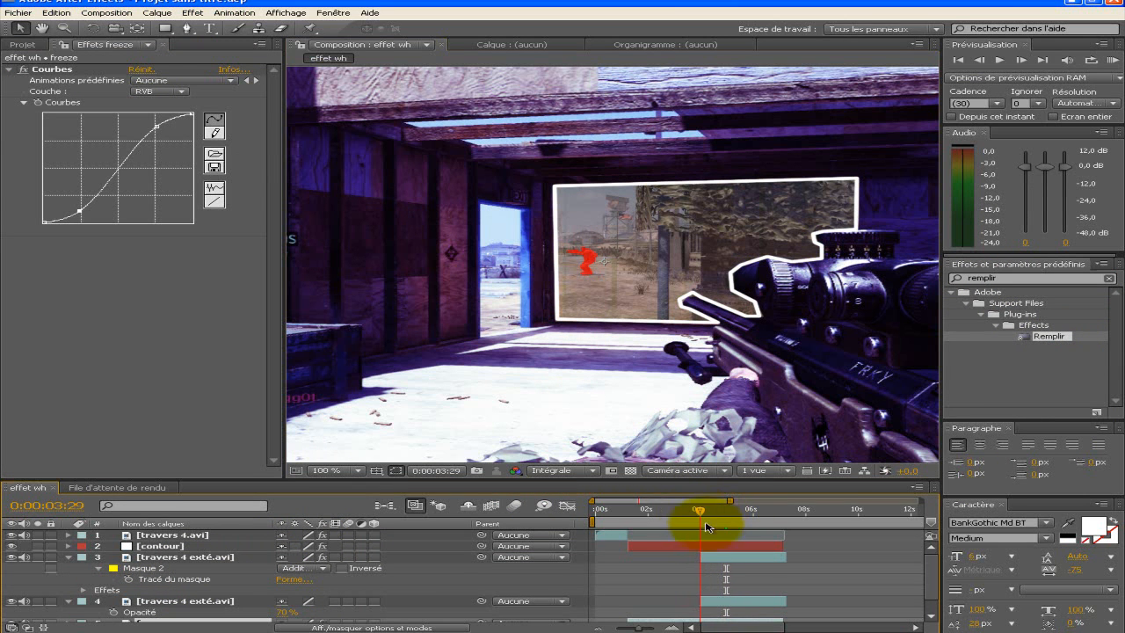
click(720, 545)
key(ctrl+d)
click(681, 557)
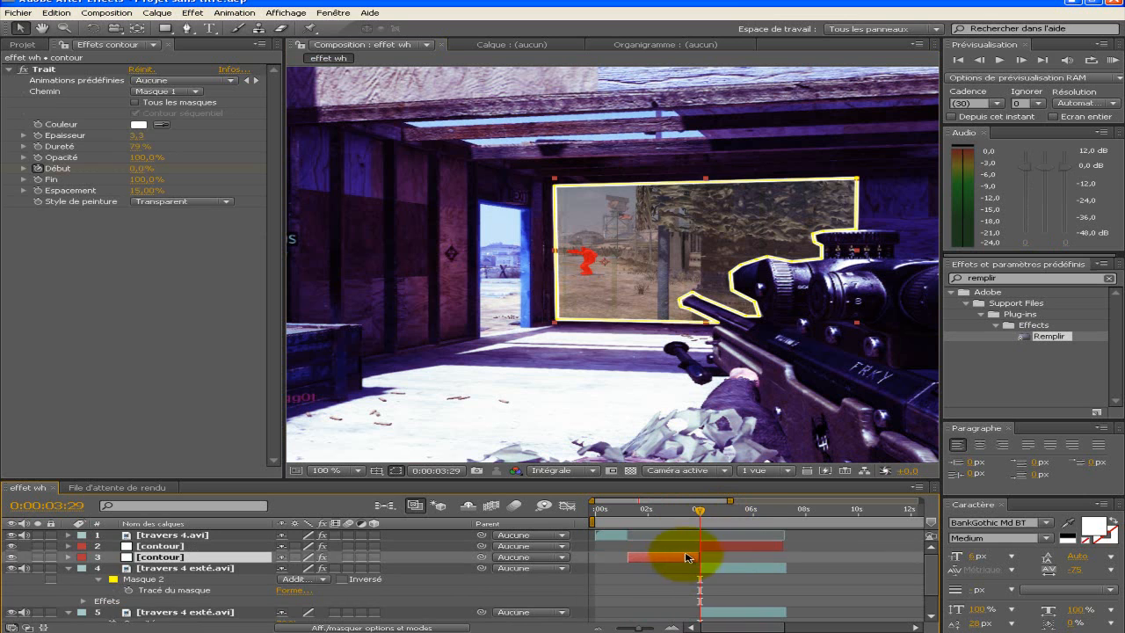
key(Delete)
drag(699, 516, 676, 510)
scroll(683, 547, down, 1)
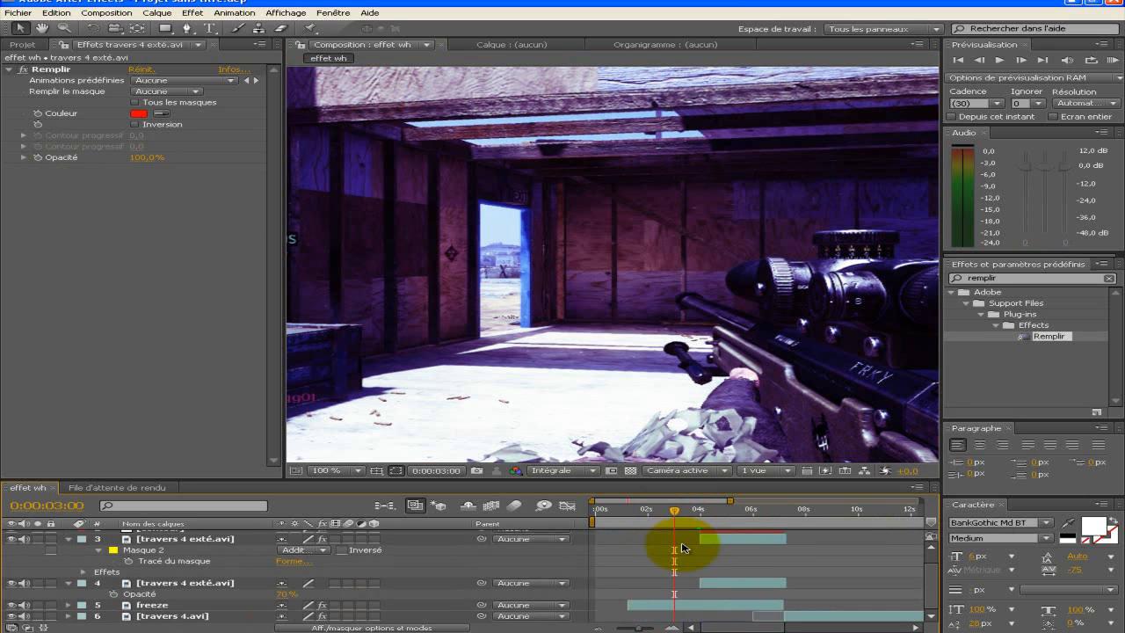
scroll(683, 547, up, 2)
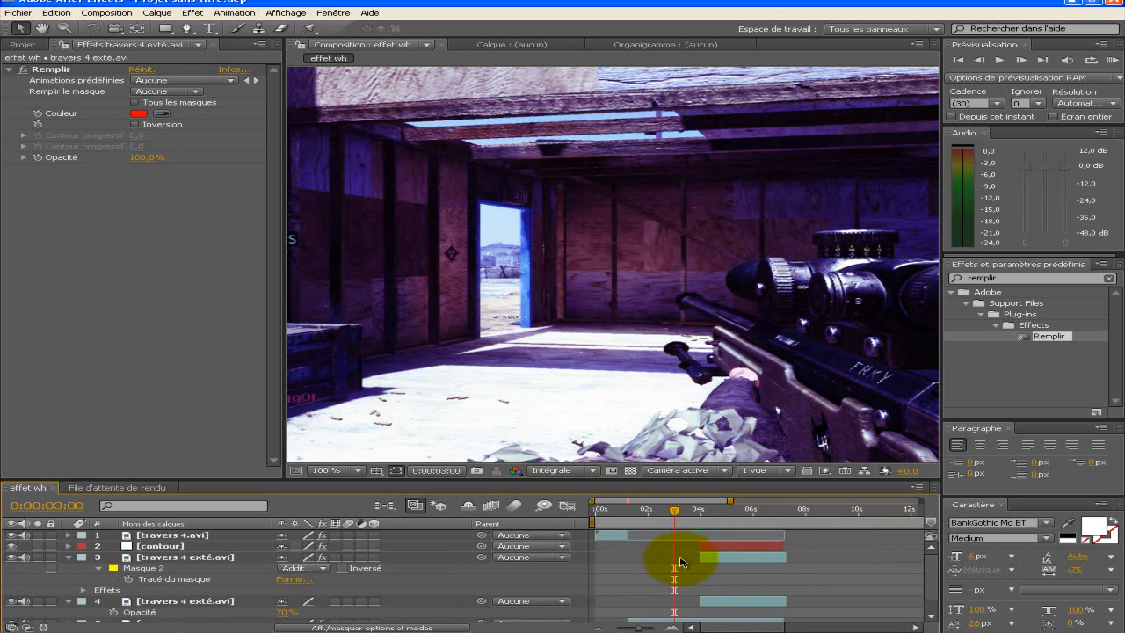
Undo the deletion and splitting of the contour layer to restore it as one piece.
key(ctrl+z)
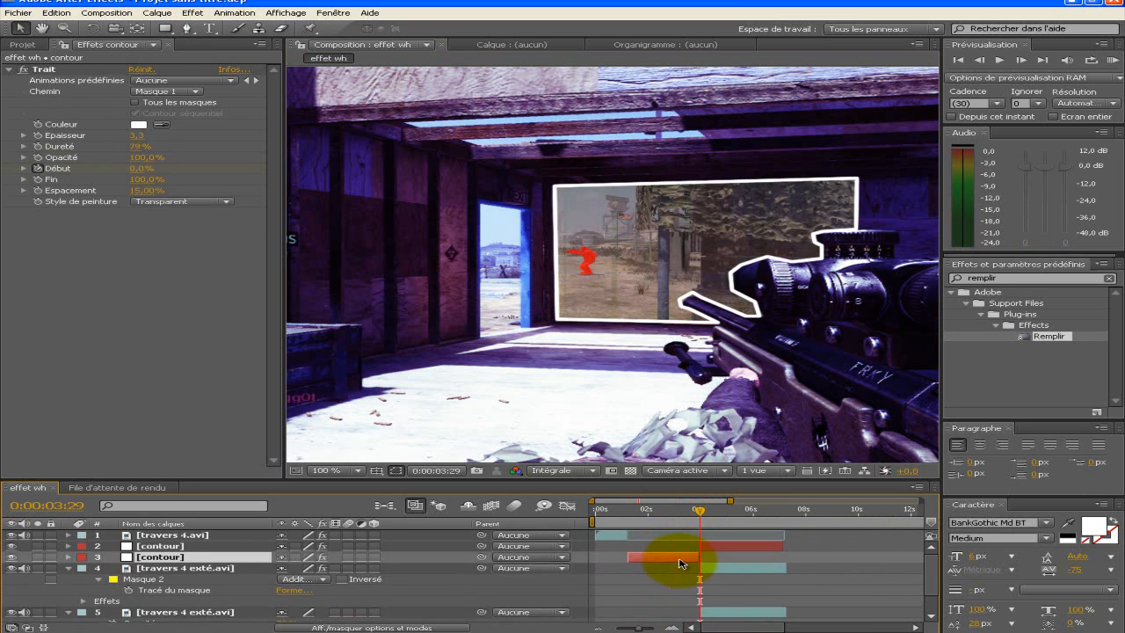
key(Delete)
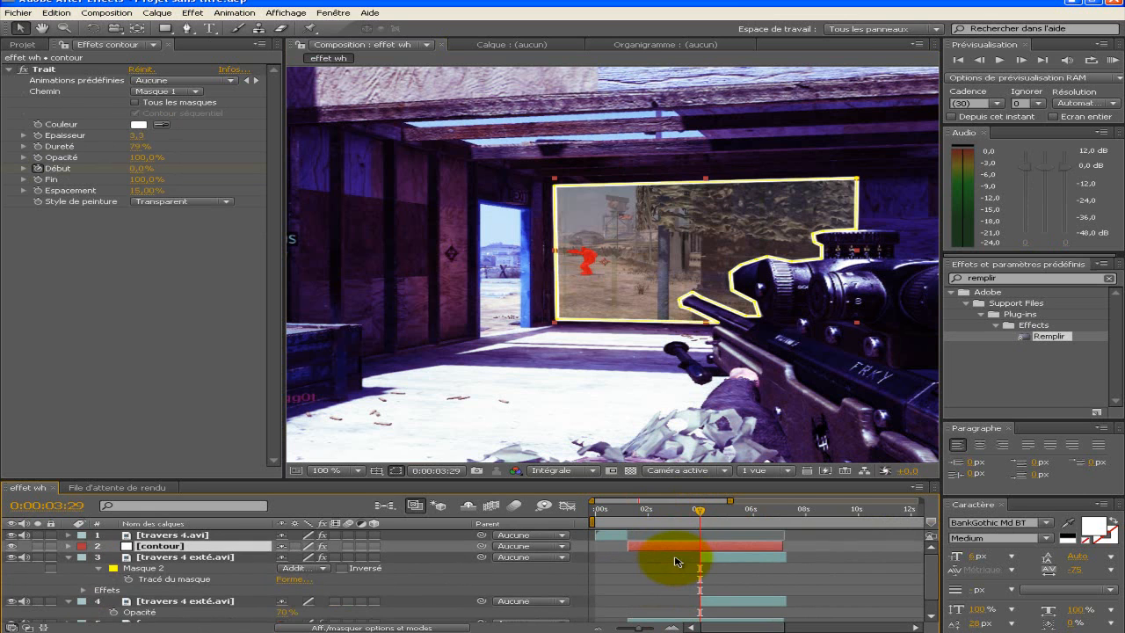
scroll(714, 553, down, 1)
scroll(714, 554, up, 1)
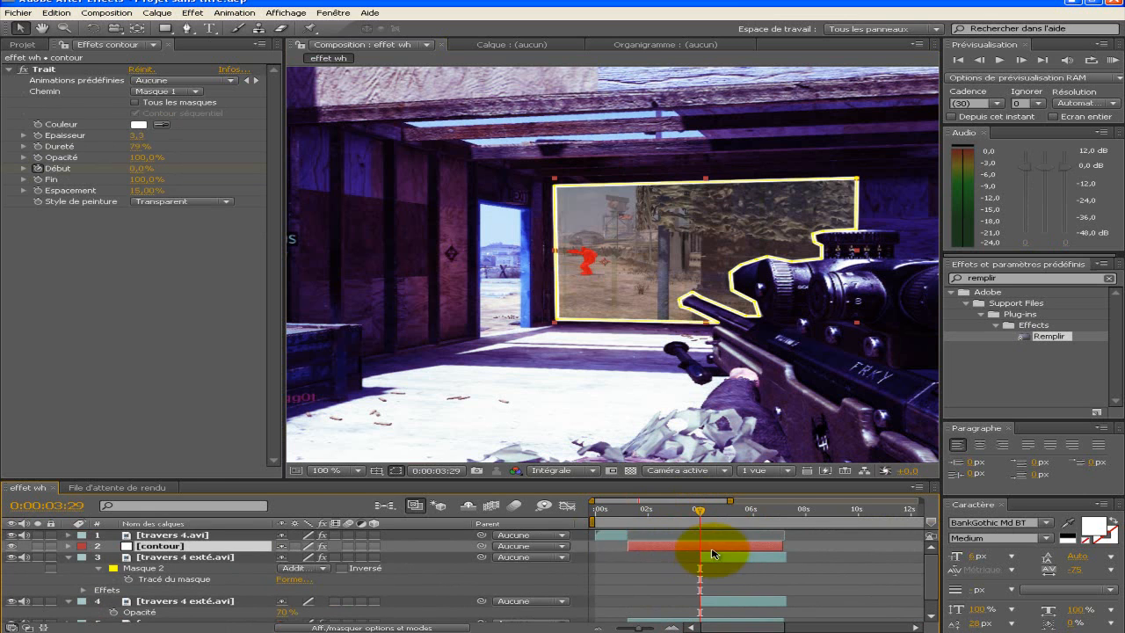
Collapse both travers 4 exté.avi layers and run a RAM preview of the composition at Un demi resolution.
click(67, 557)
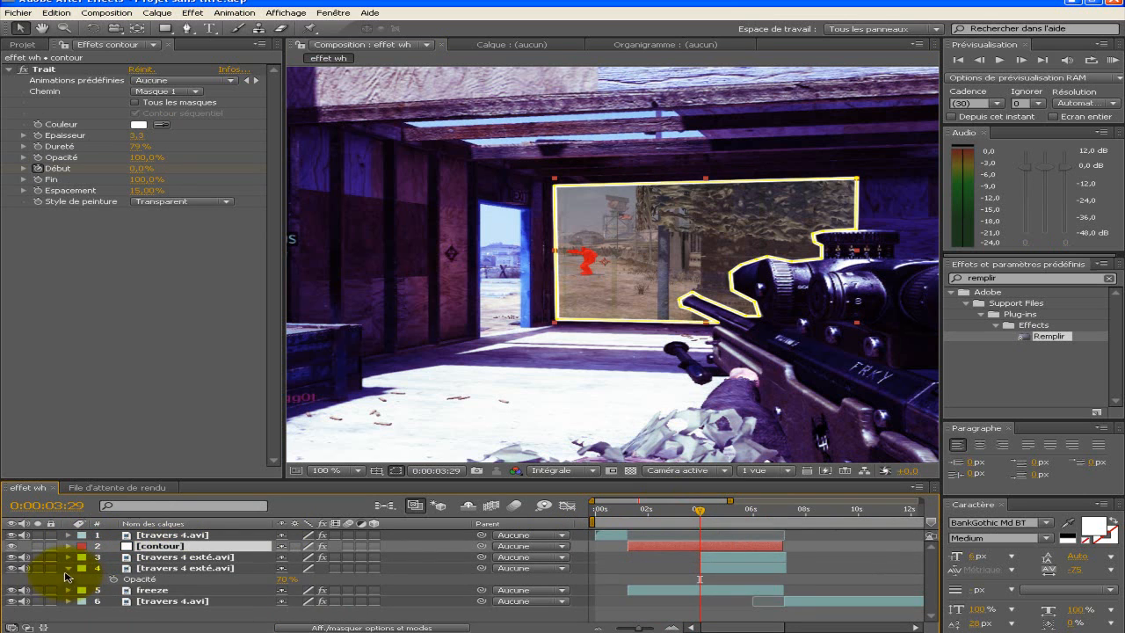
click(67, 568)
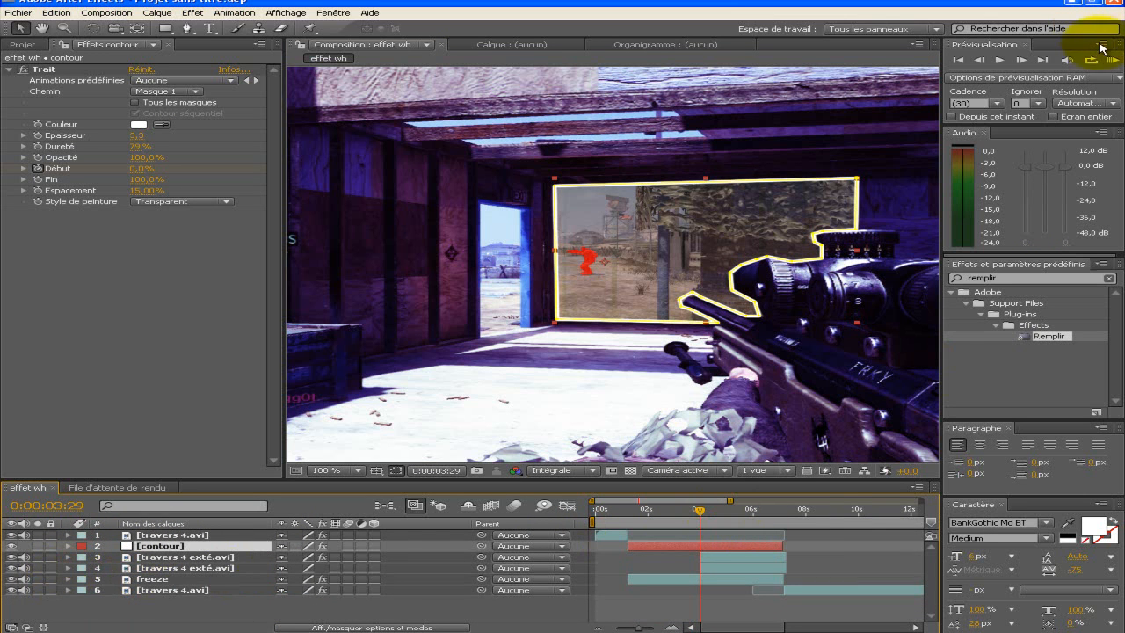
click(592, 470)
click(580, 511)
click(1115, 64)
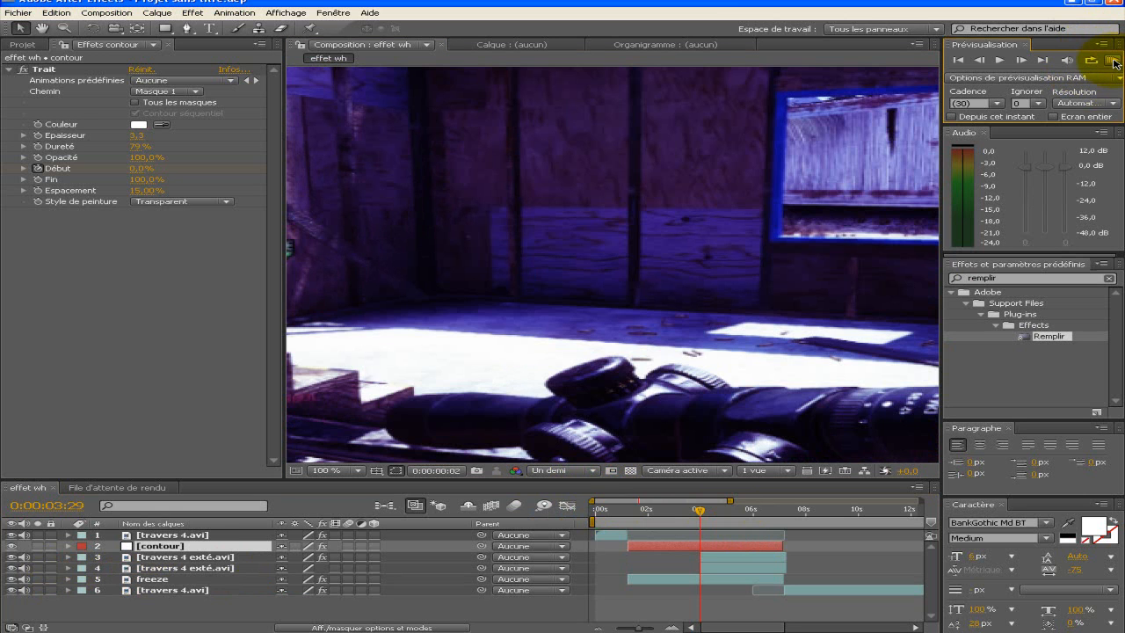
scroll(378, 437, down, 2)
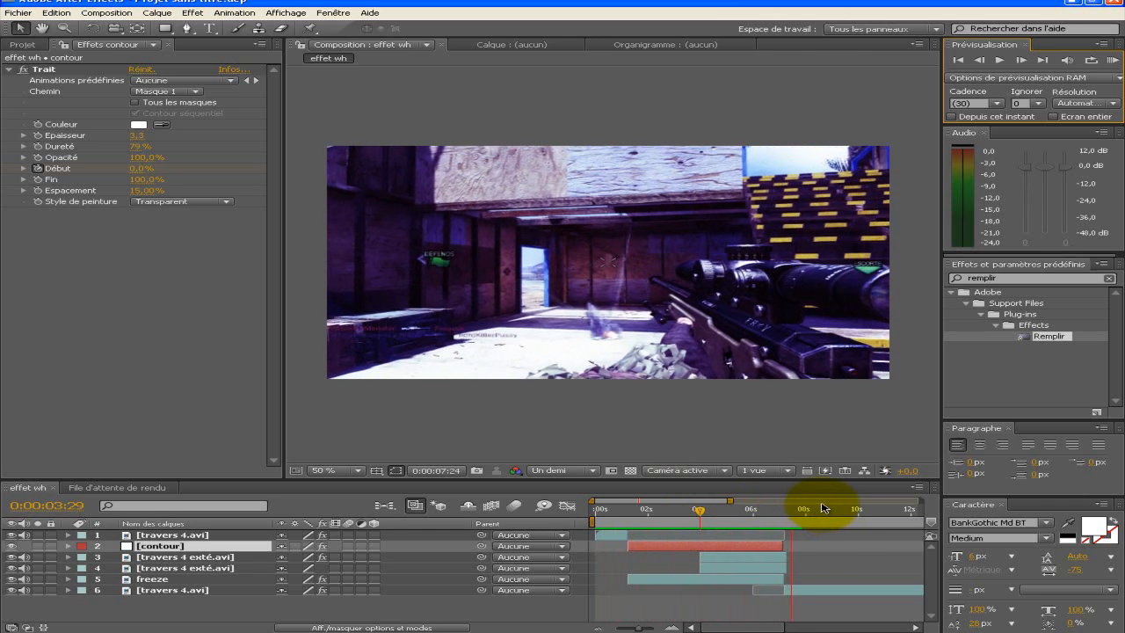
key(space)
Animate the opacity of both travers 4 exté.avi layers from 0% at 0:00:04:00 to 70% at 0:00:04:13.
click(702, 511)
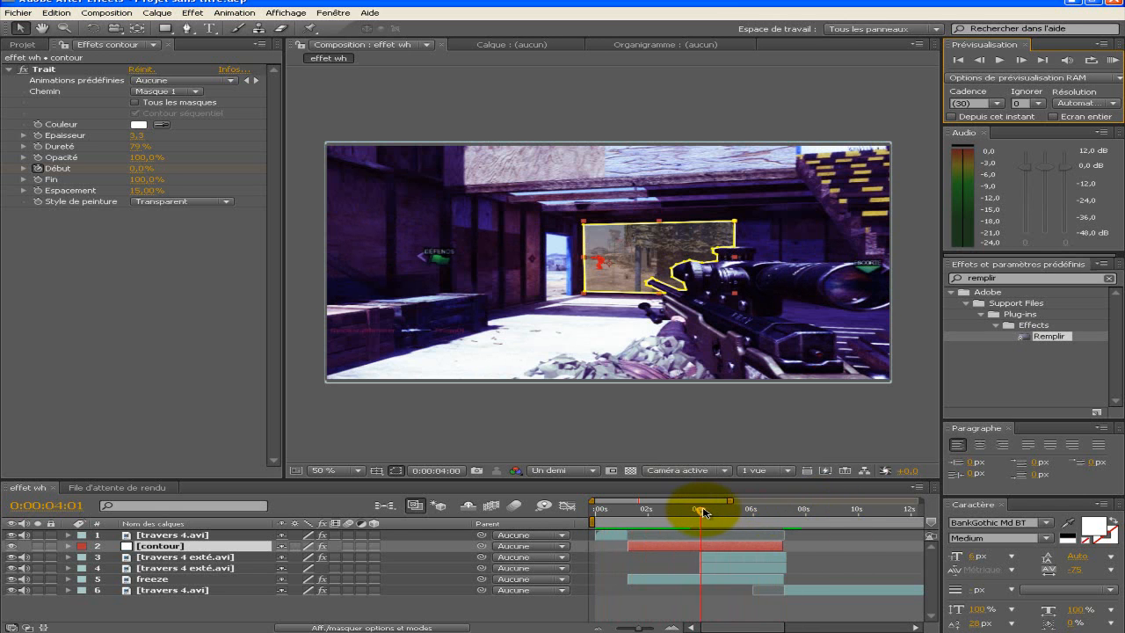
drag(704, 512, 702, 513)
click(192, 557)
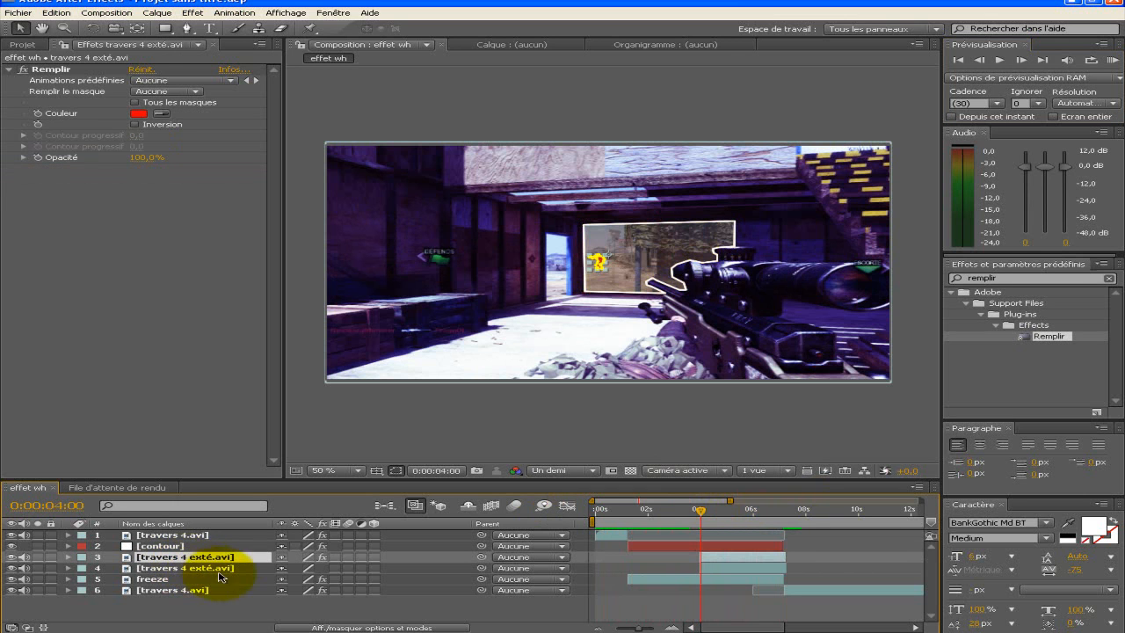
ctrl+click(199, 567)
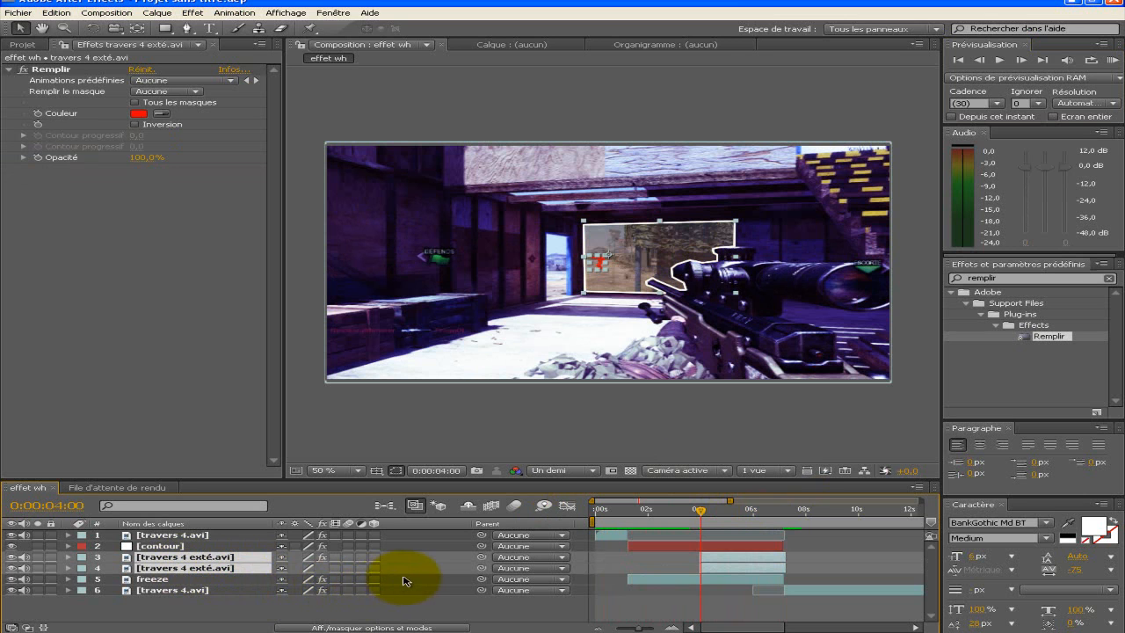
key(t)
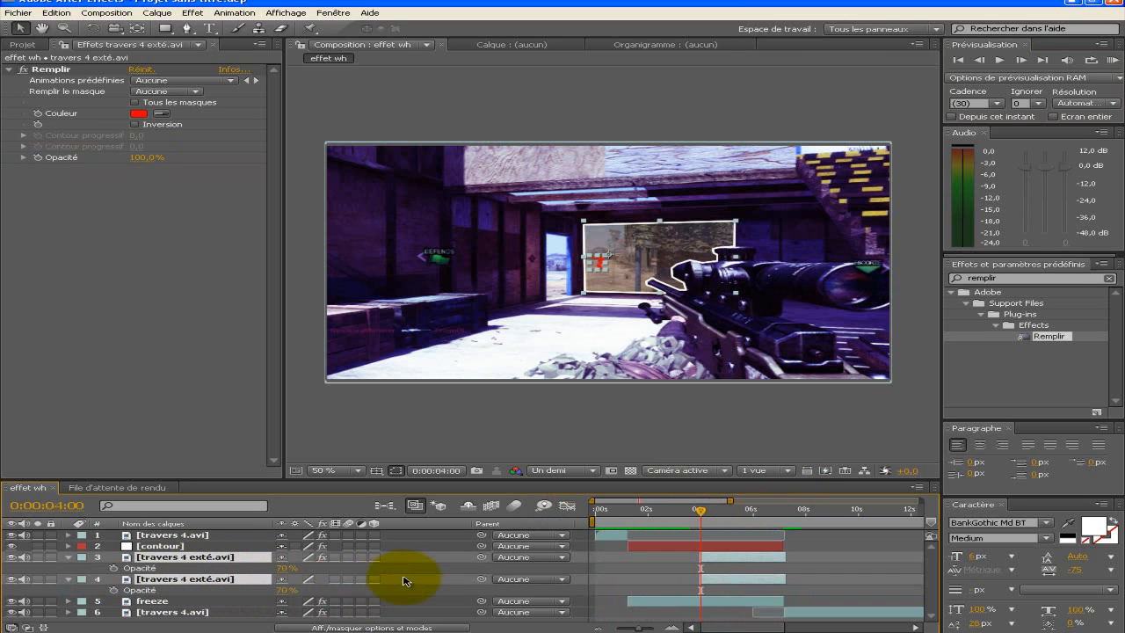
click(113, 568)
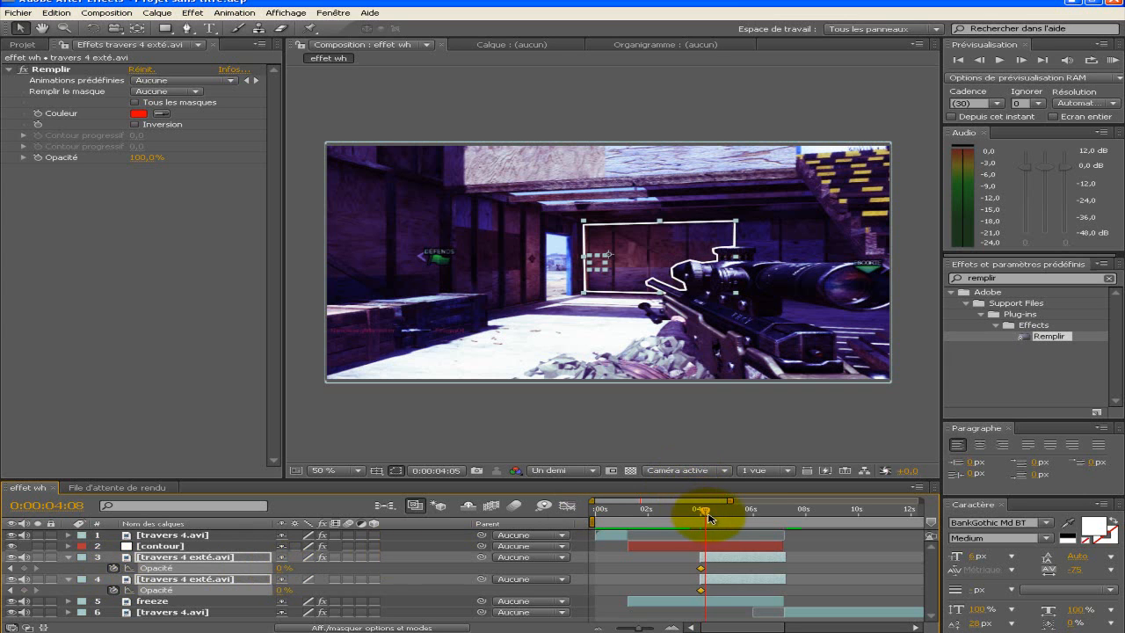
click(281, 568)
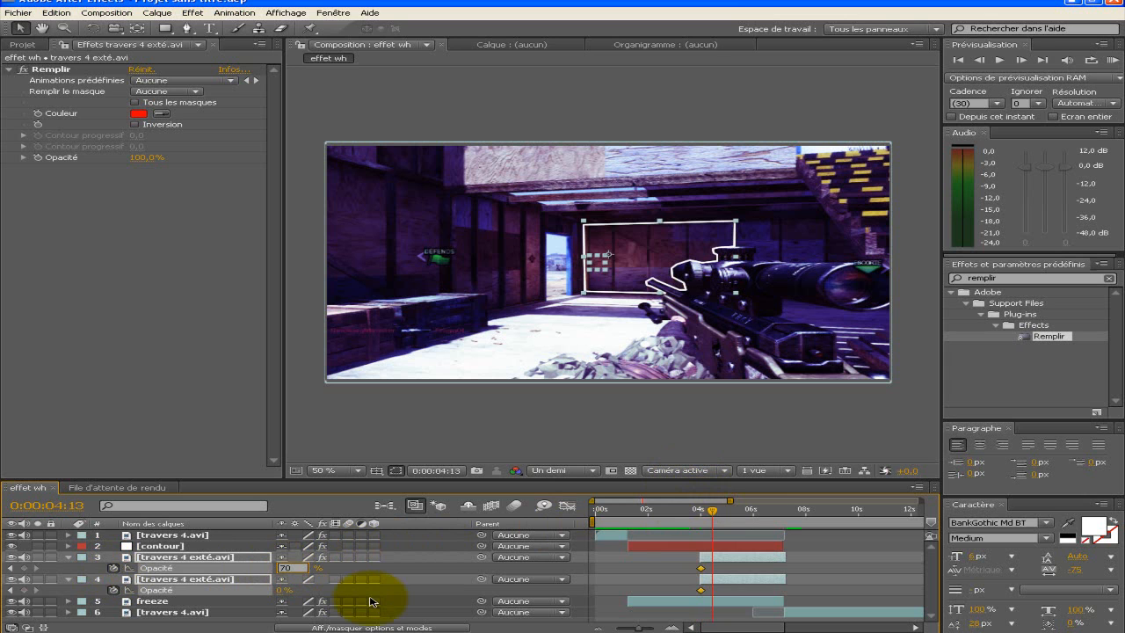
Fade both travers 4 exté.avi layers out with opacity keyframes going from 70% to 0% at 0:00:07:06.
drag(712, 511, 783, 519)
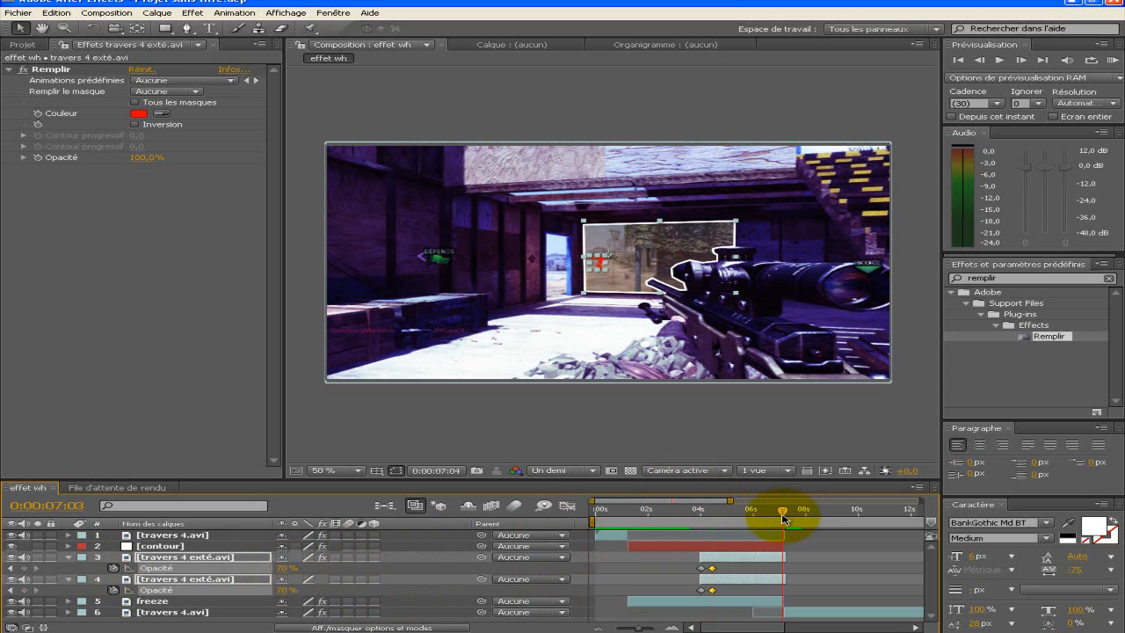
click(23, 567)
drag(774, 511, 785, 514)
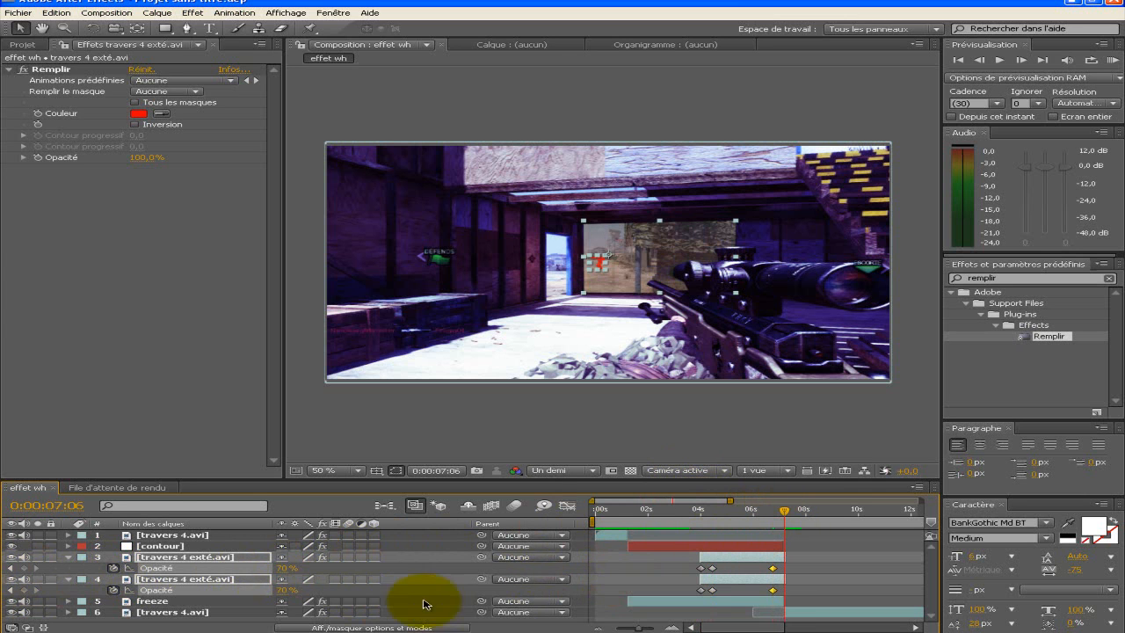
click(281, 568)
text(0)
key(Return)
drag(785, 513, 775, 513)
Try splitting the contour layer and both travers 4 exté.avi layers at 0:00:07:06, and undo the split.
click(750, 549)
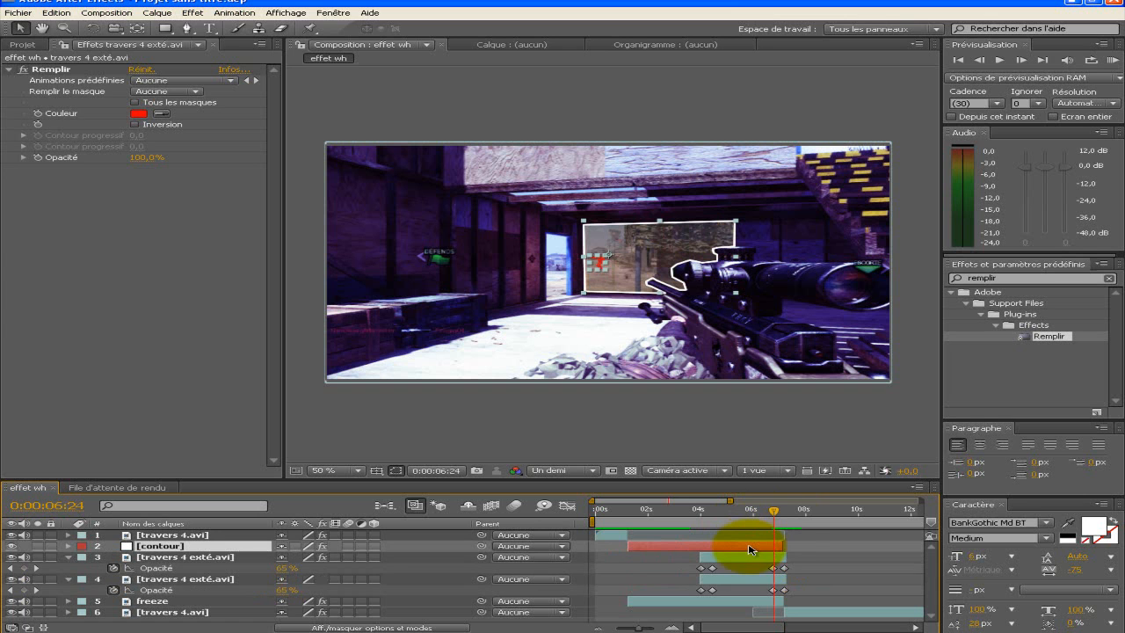
click(785, 513)
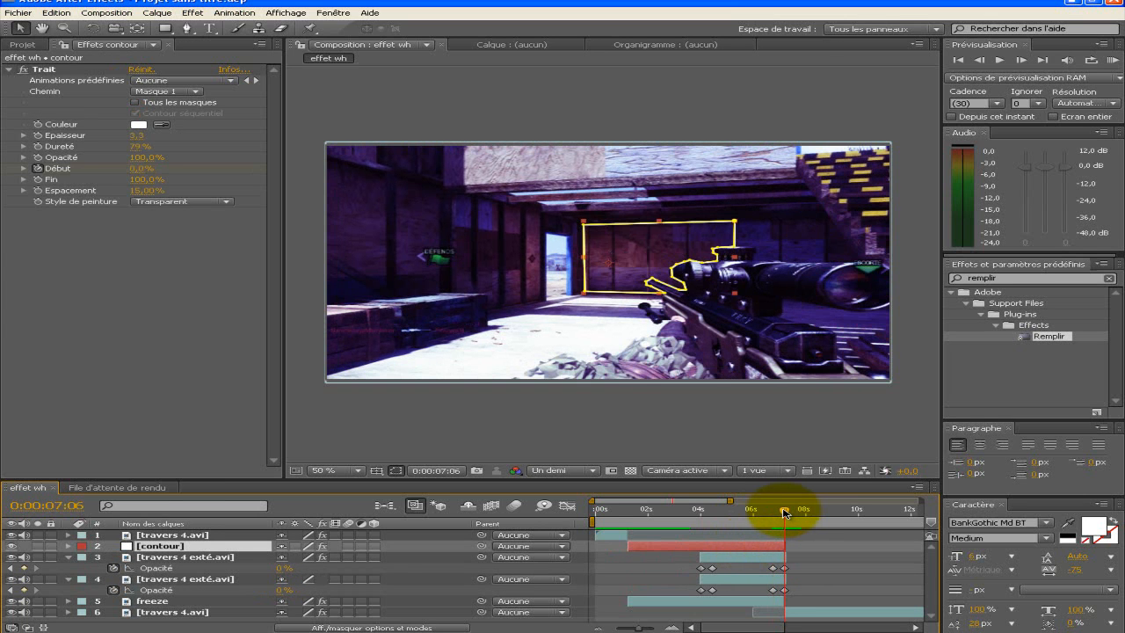
click(764, 579)
shift+click(765, 555)
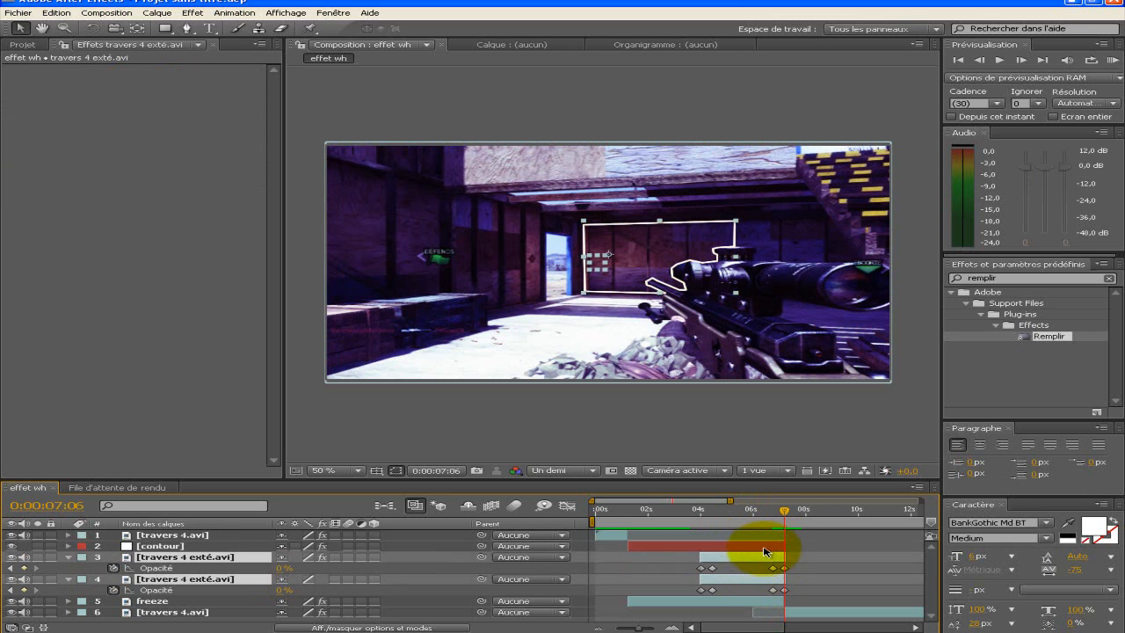
shift+click(765, 546)
key(ctrl+d)
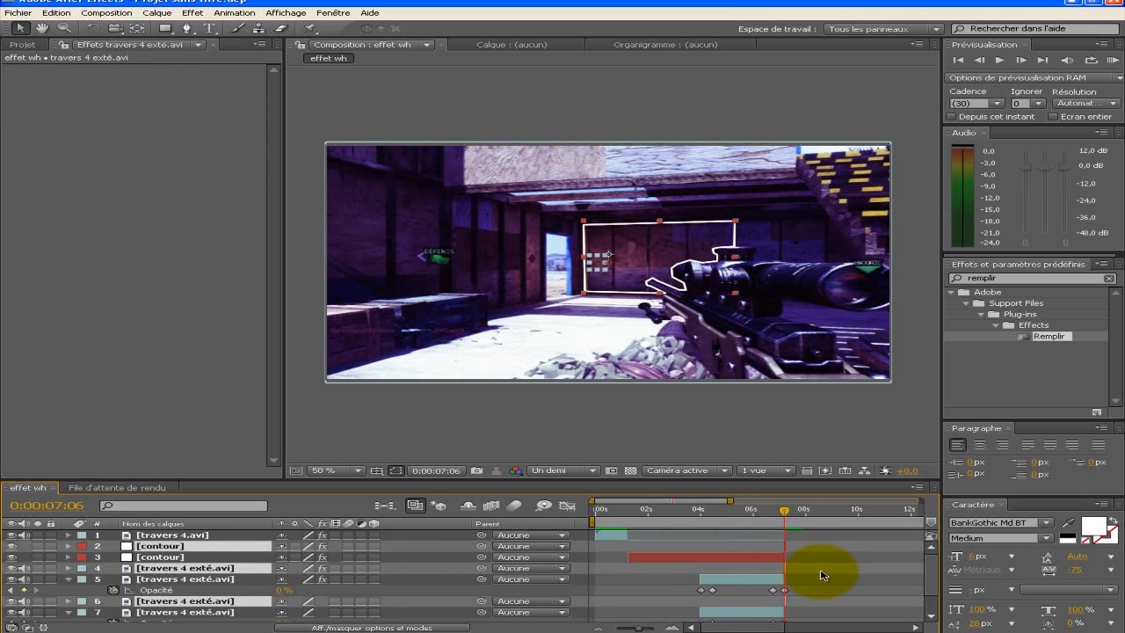
key(ctrl+z)
Animate the contour layer's opacity from 100% at 0:00:06:24 to 0% at 0:00:07:06.
click(779, 546)
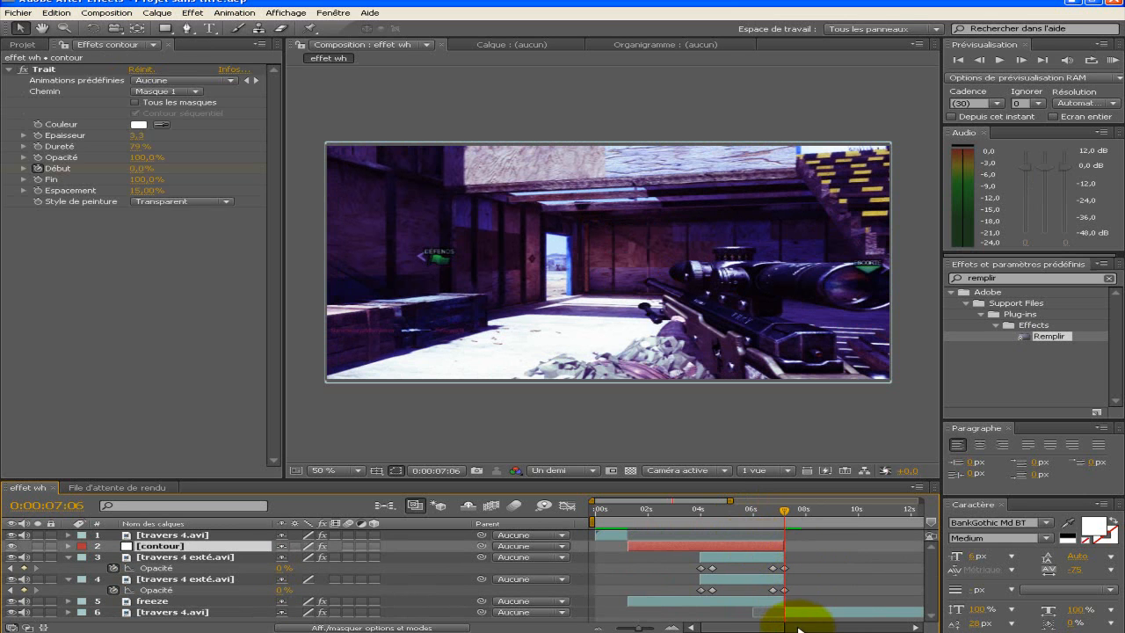
key(t)
drag(784, 510, 774, 510)
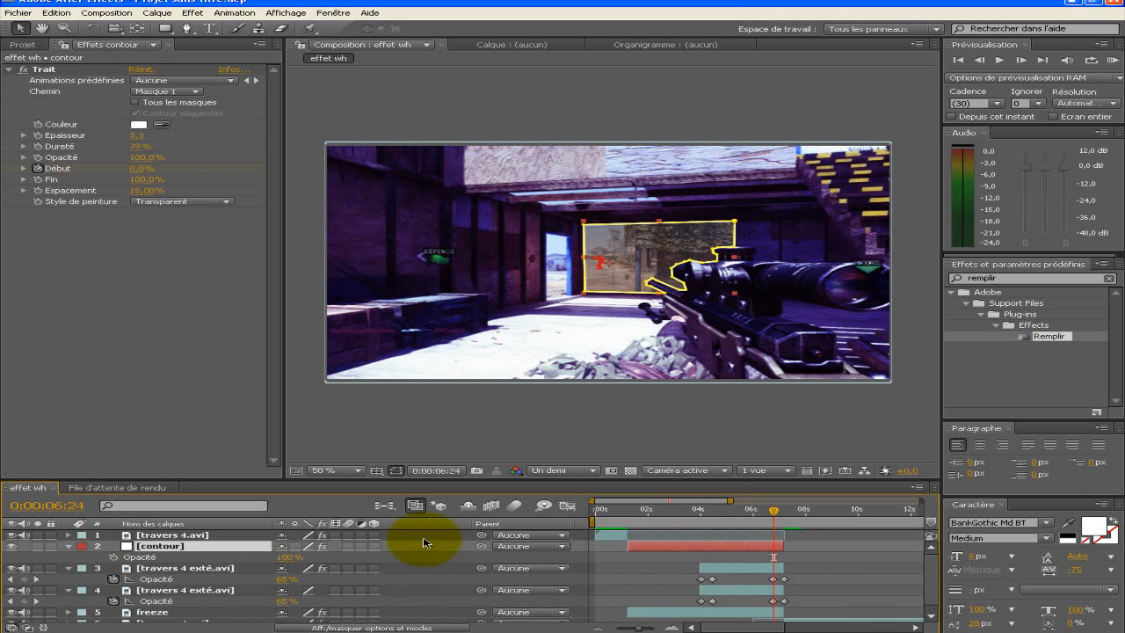
click(114, 556)
drag(771, 512, 785, 512)
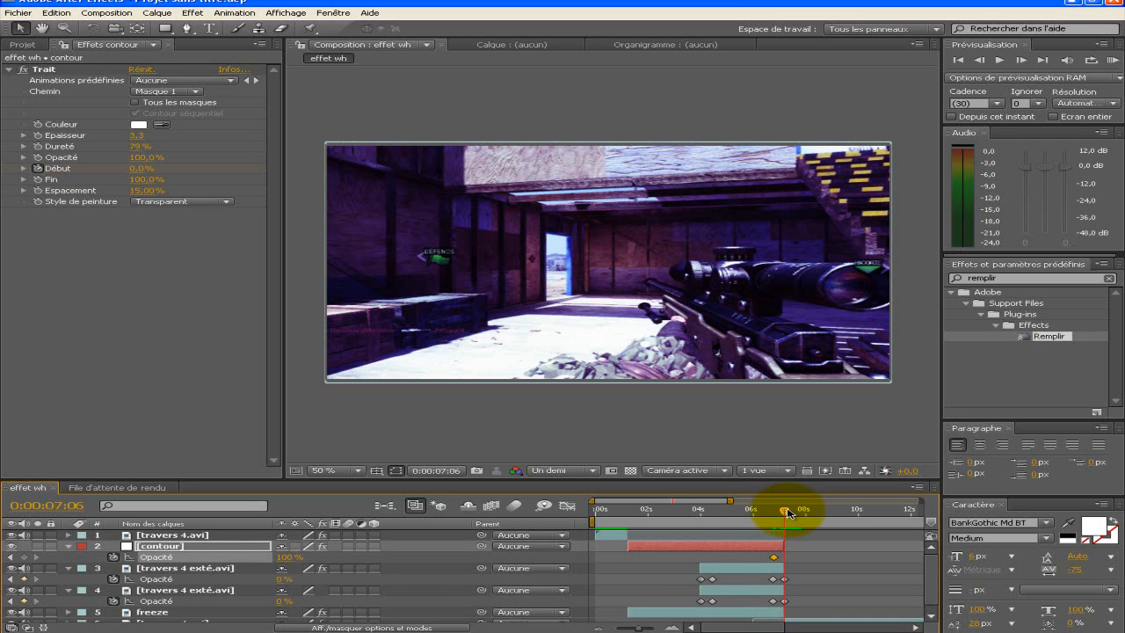
click(288, 558)
text(0)
key(Return)
Run a RAM preview of the finished effect and inspect the frame at 0:00:04:28 with nothing selected.
click(1112, 60)
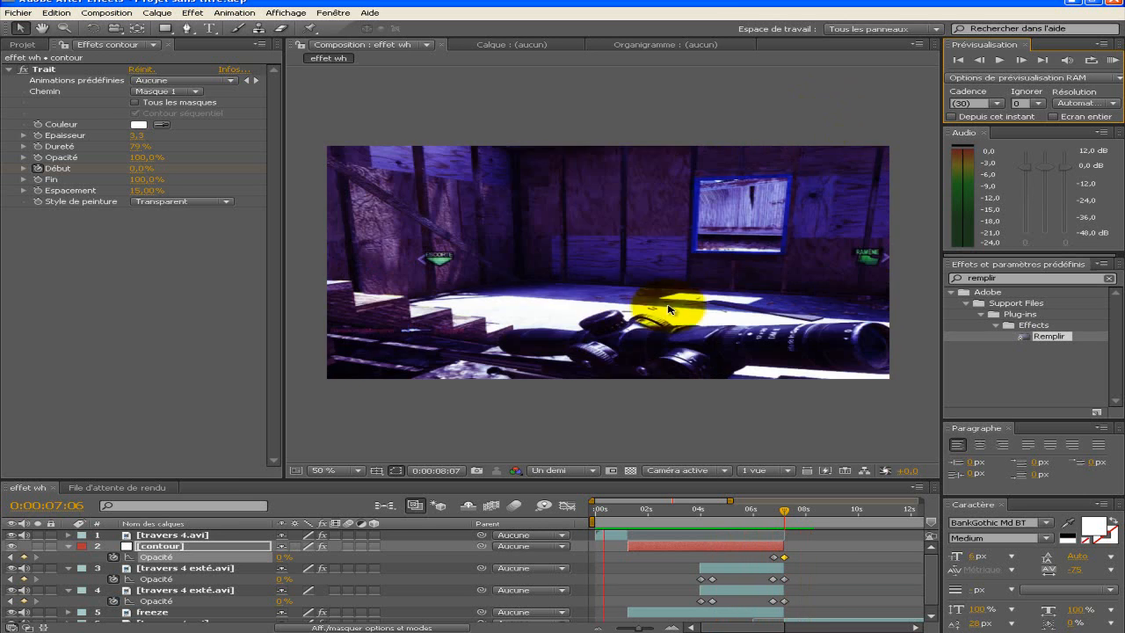
drag(786, 511, 730, 513)
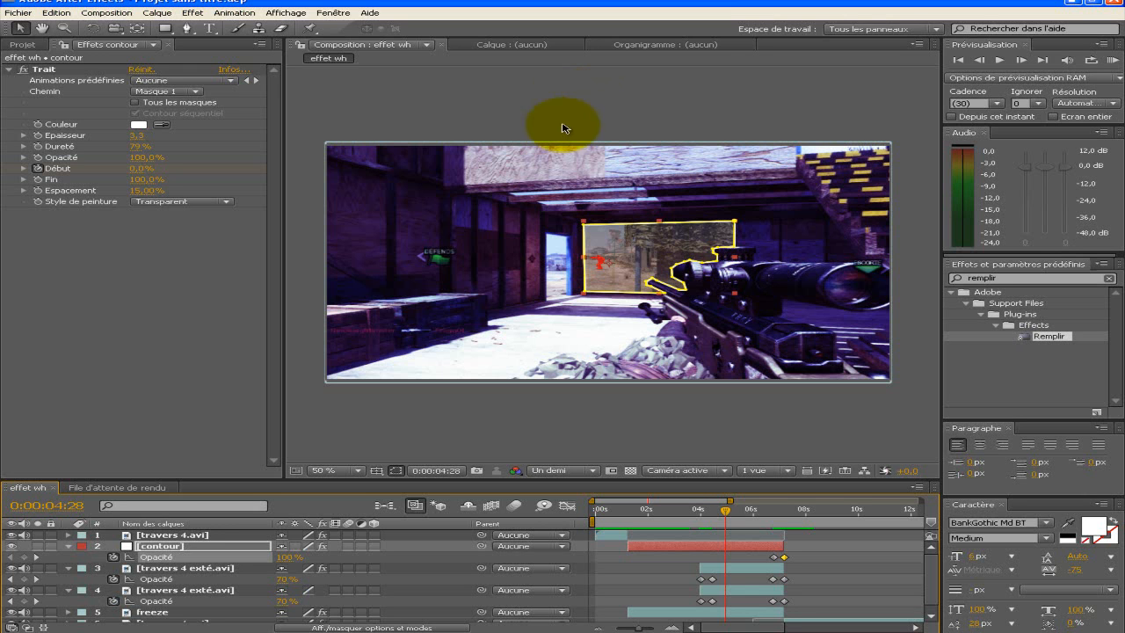
click(621, 196)
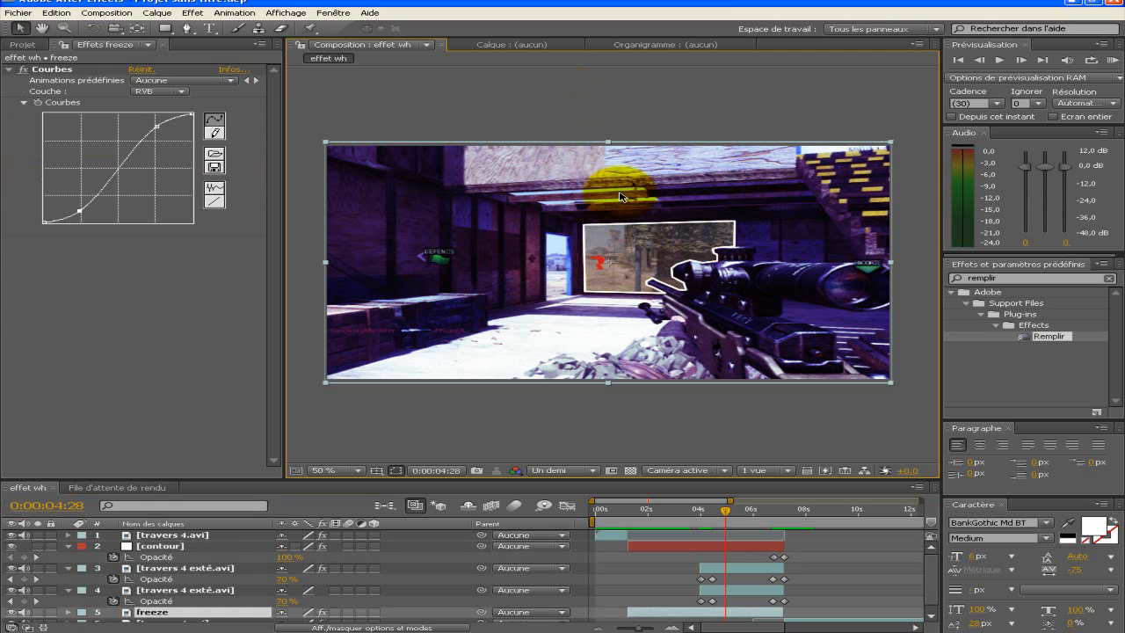
click(529, 405)
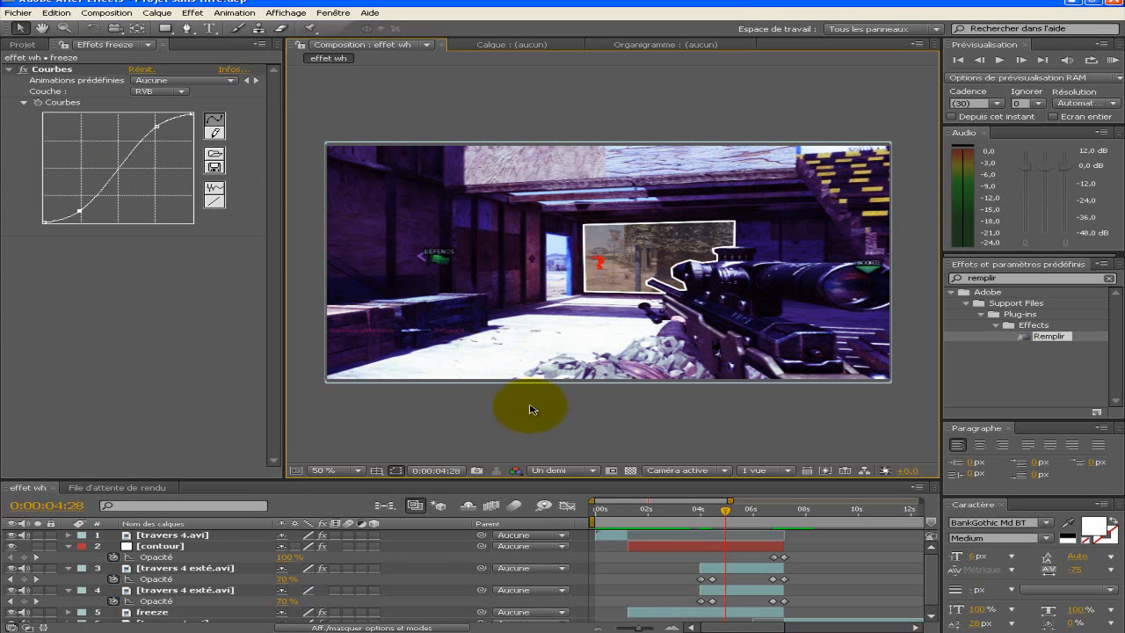